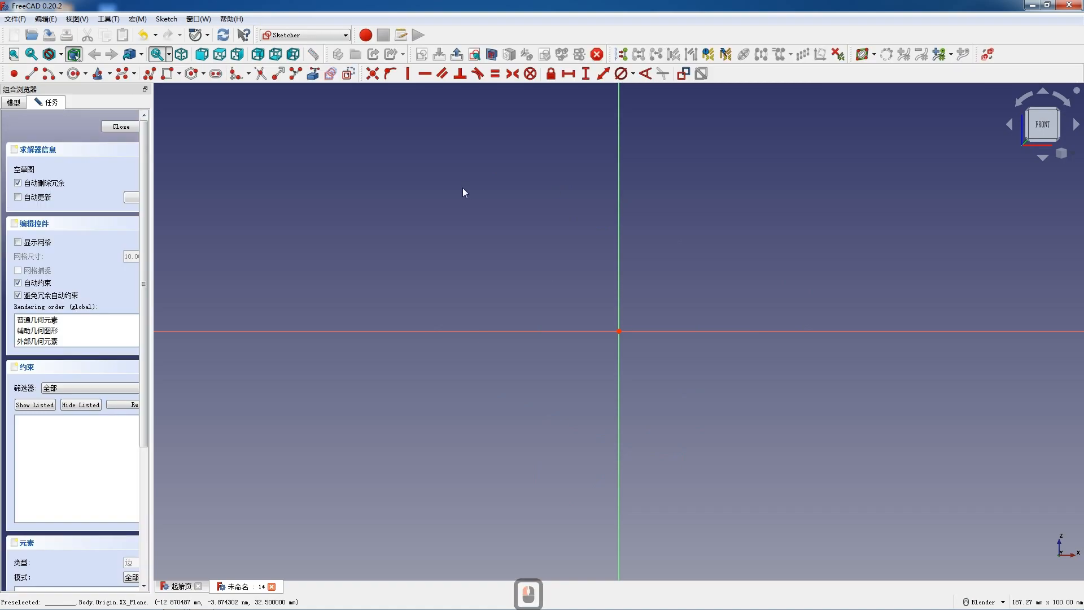
Sketch a closed ten-segment profile from the origin with a base about 146 mm long, a tall block on the vertical axis and an inward-hooked far end.
scroll(584, 143, up, 4)
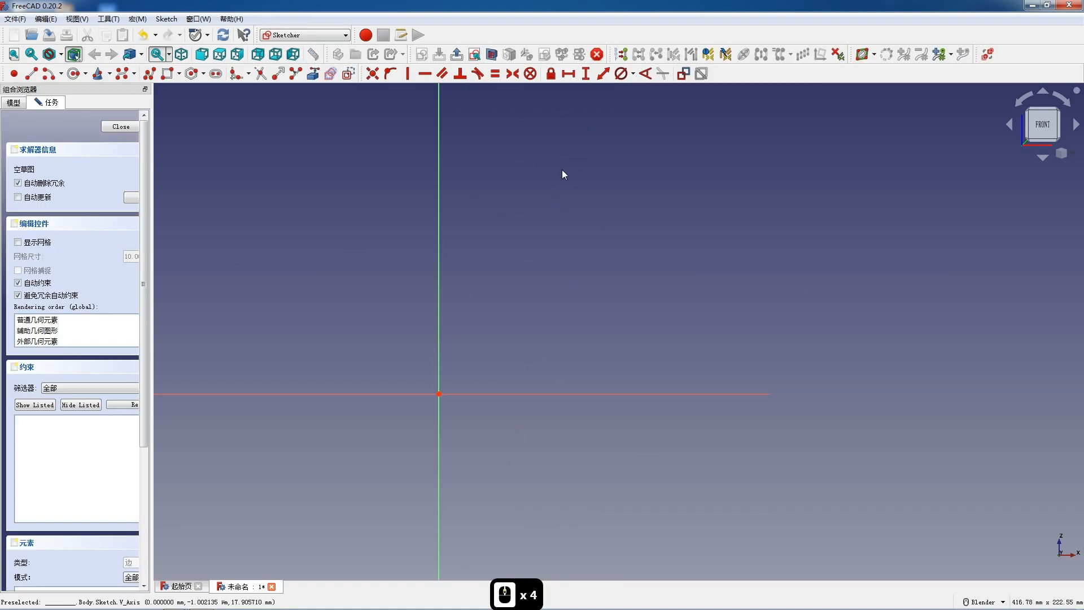
click(149, 74)
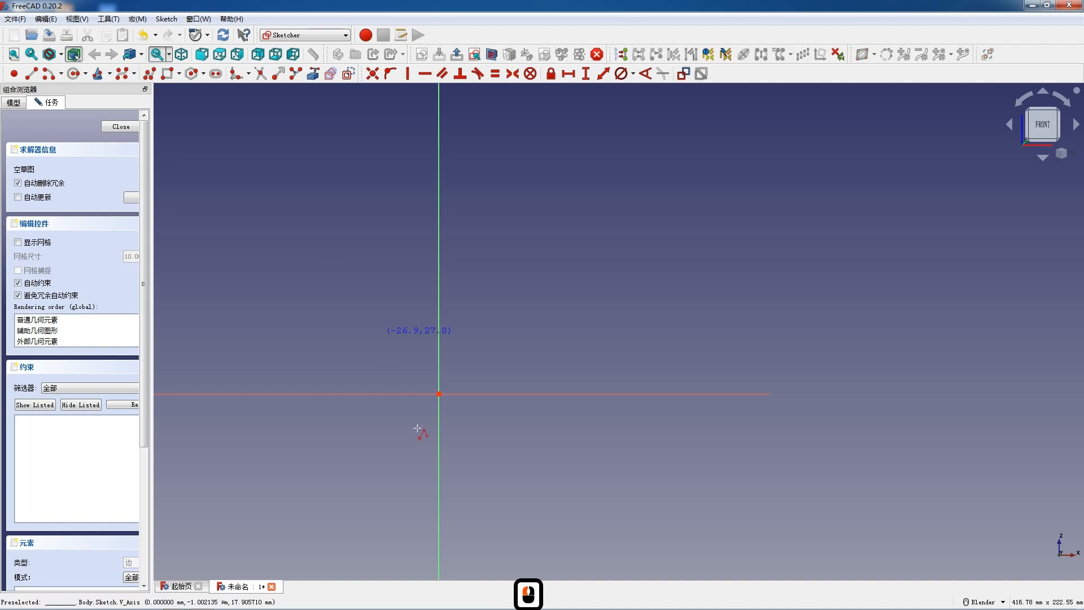
click(439, 394)
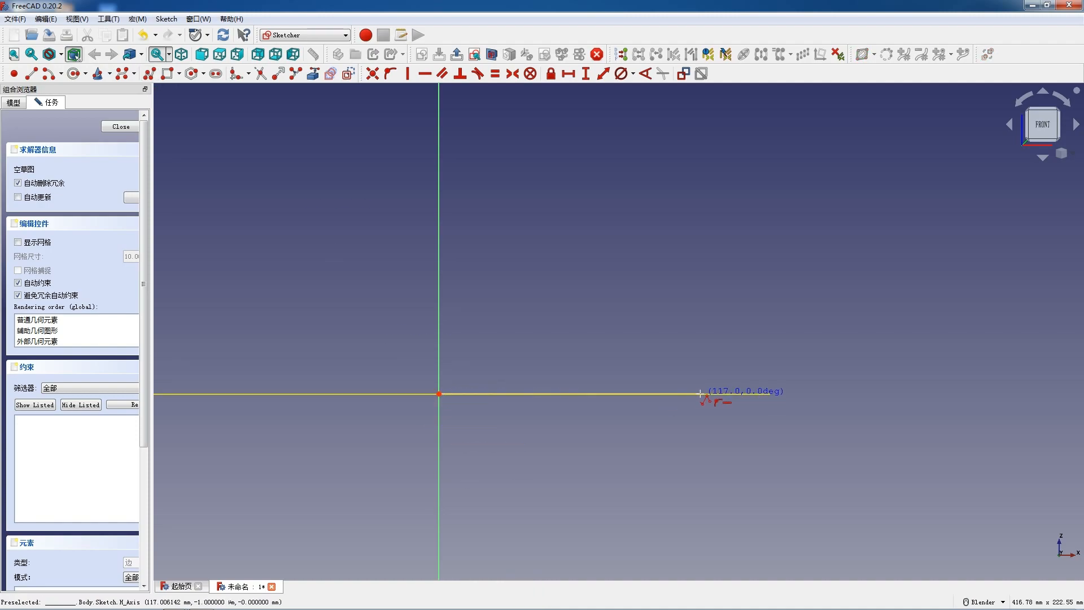
click(765, 393)
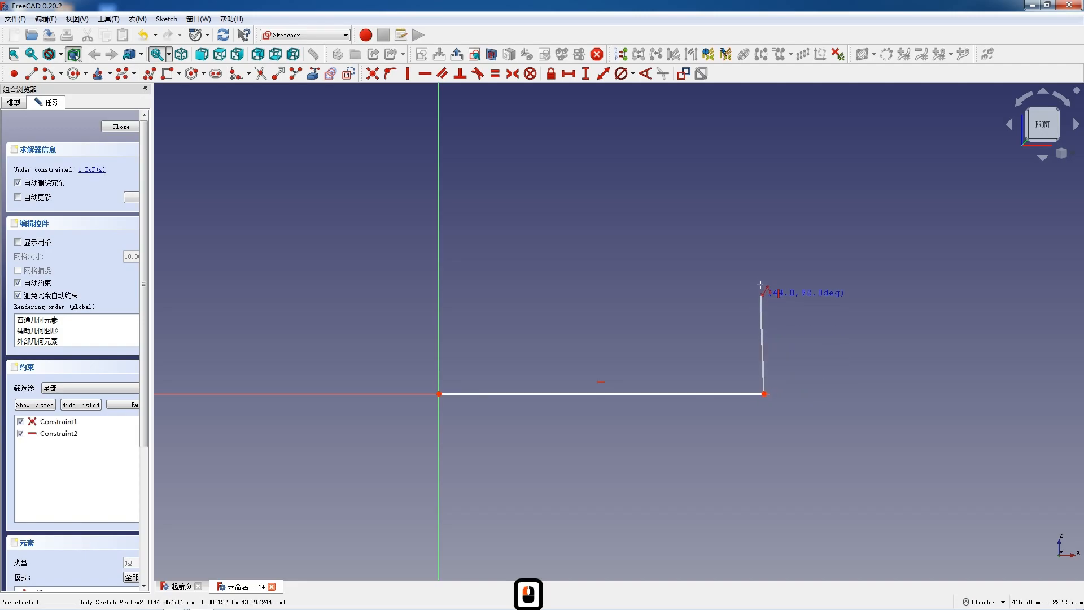
click(764, 250)
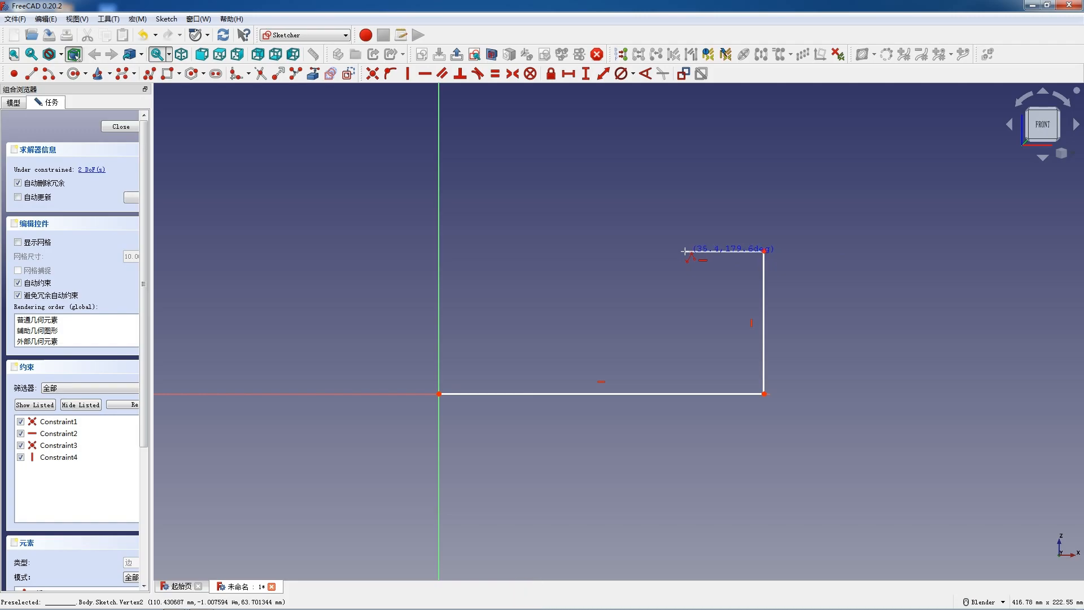
click(685, 251)
click(685, 279)
click(736, 282)
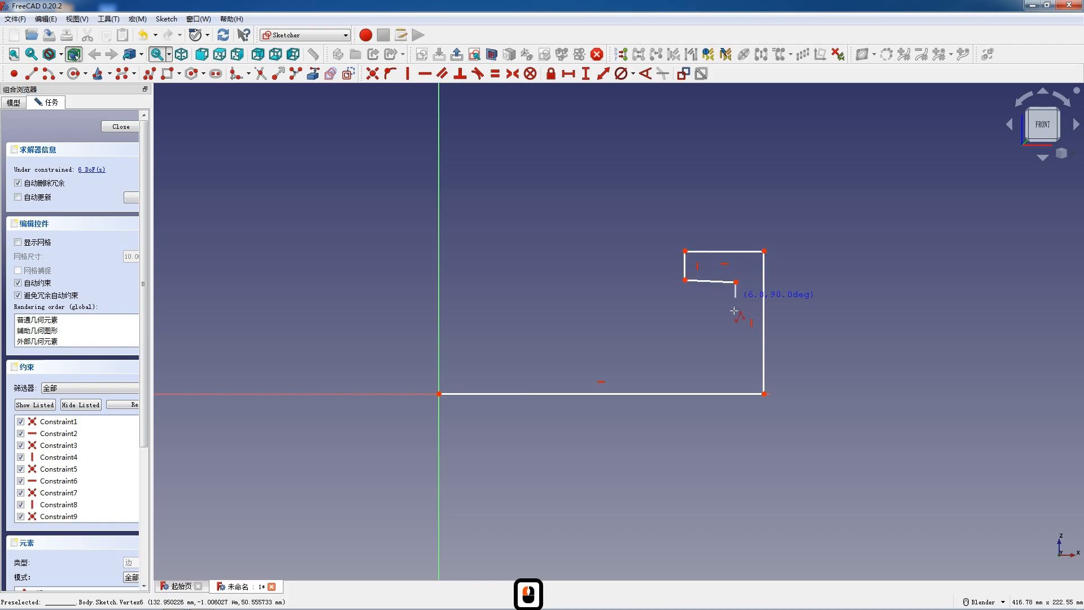
click(736, 360)
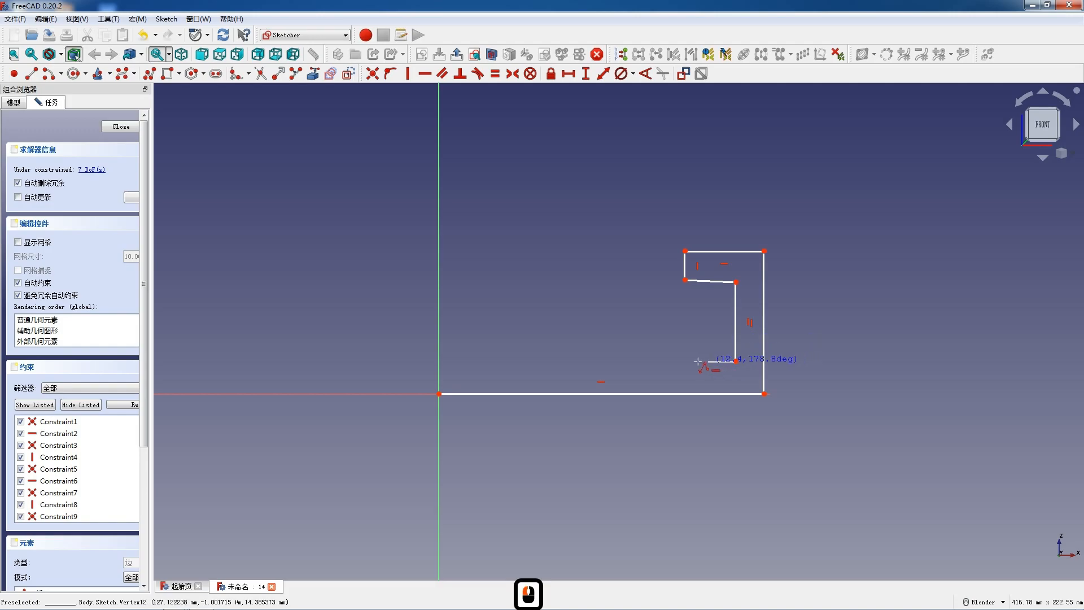
click(619, 361)
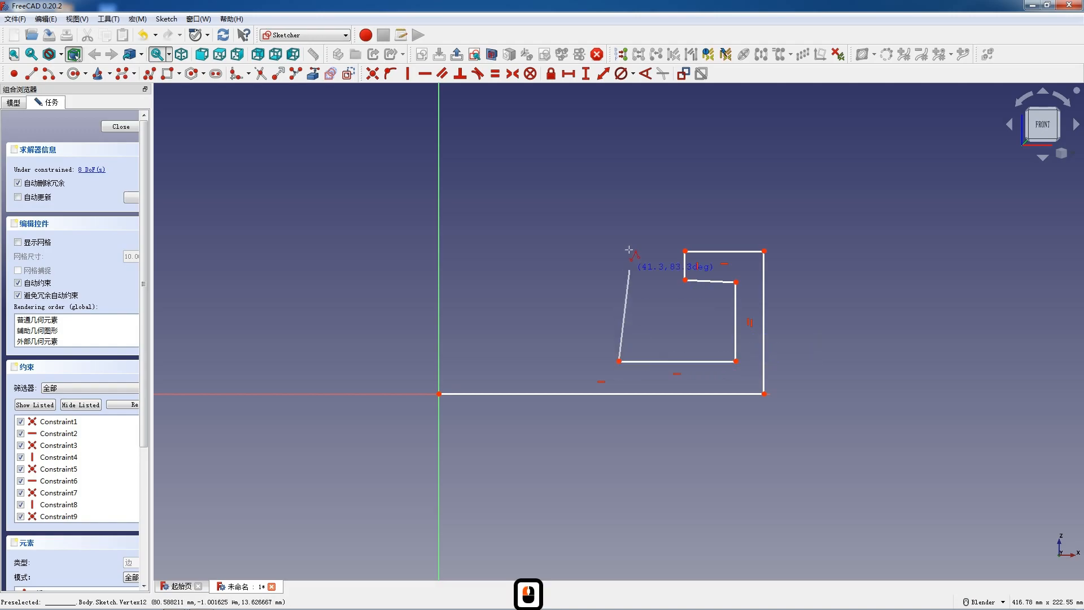
click(616, 204)
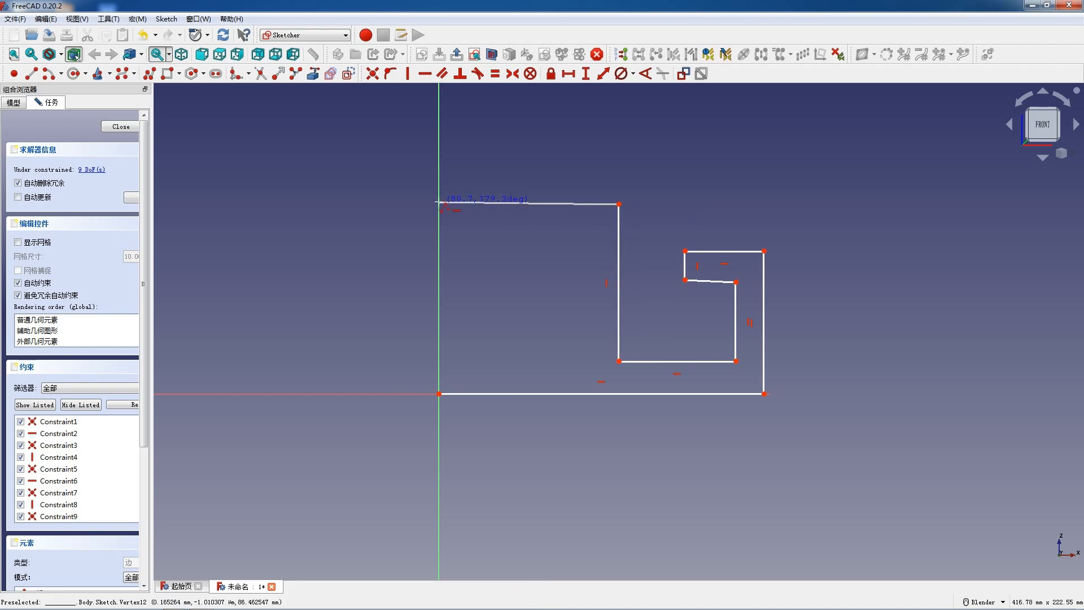
click(439, 204)
click(438, 393)
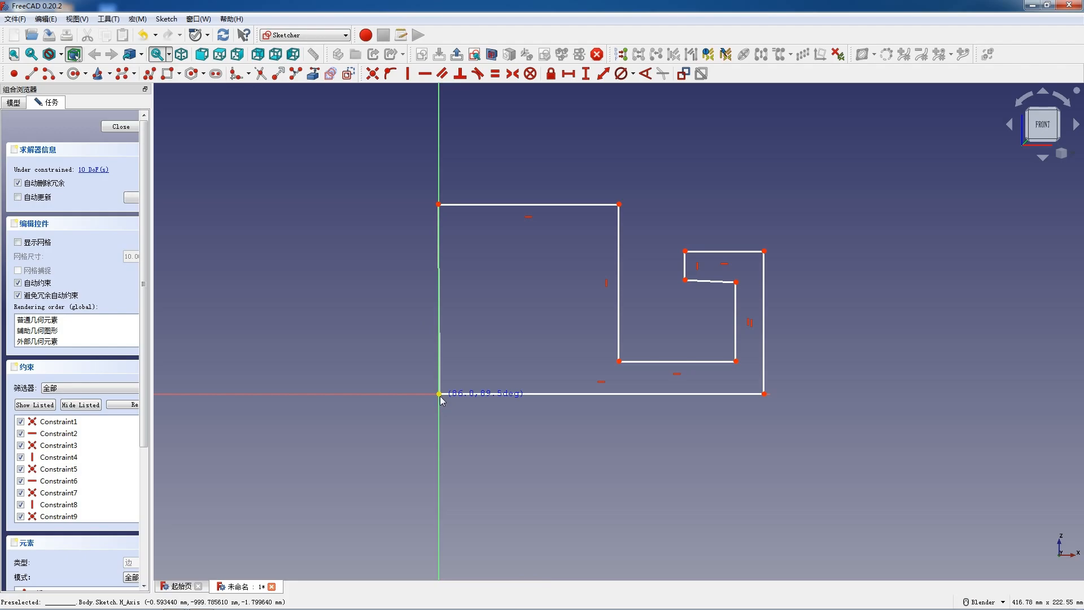
key(Escape)
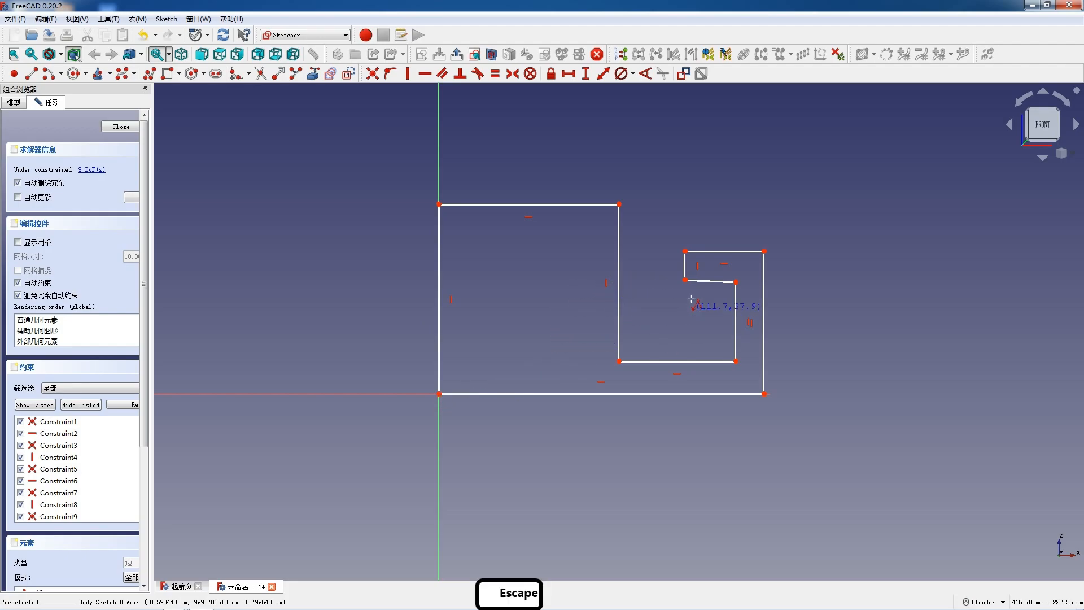
Constrain the slanted underside of the hook to horizontal and set the profile's base line to a horizontal length of 338 mm.
click(699, 288)
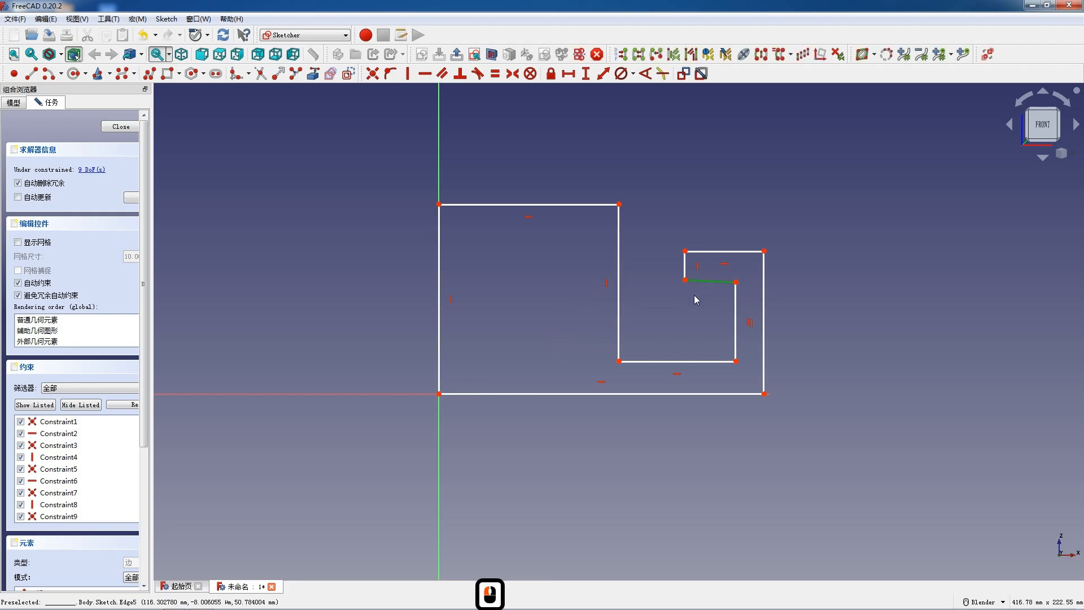
click(718, 395)
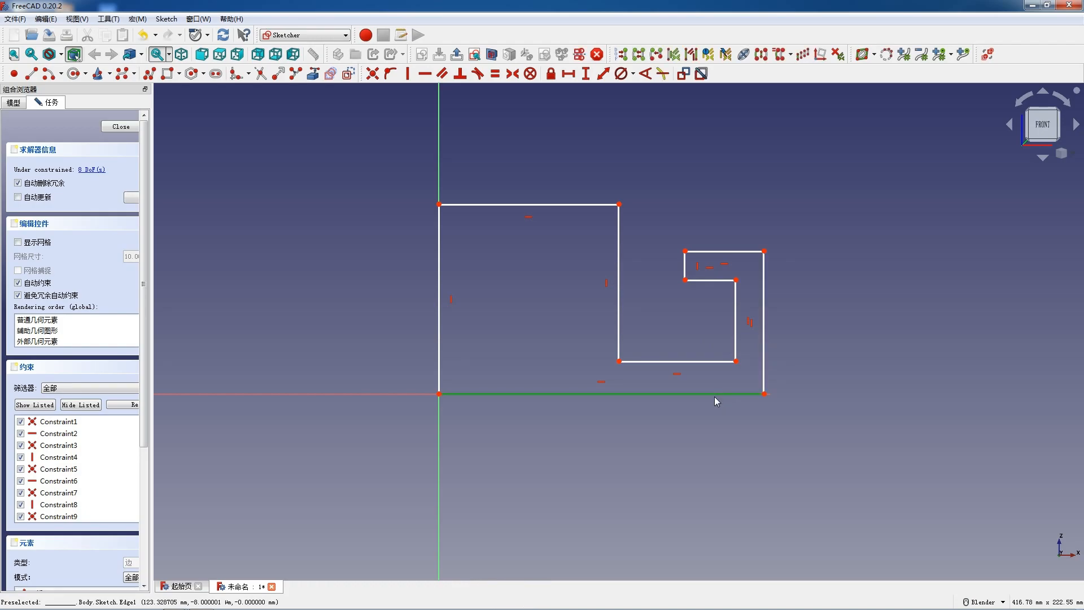
text(l338)
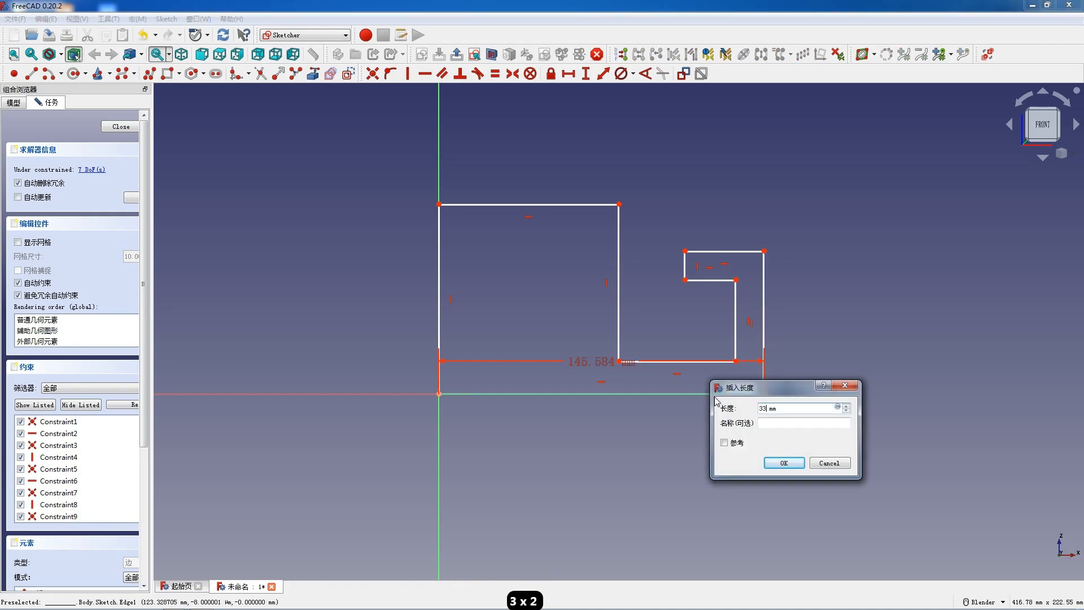
key(Return)
Raise the hooked end's outer corner to about 99 mm high and stretch the tall block to about 153 by 167 mm.
scroll(593, 440, down, 5)
mouse_move(604, 422)
mouse_down()
mouse_move(753, 399)
mouse_move(705, 401)
mouse_move(795, 349)
mouse_up()
drag(576, 368, 643, 294)
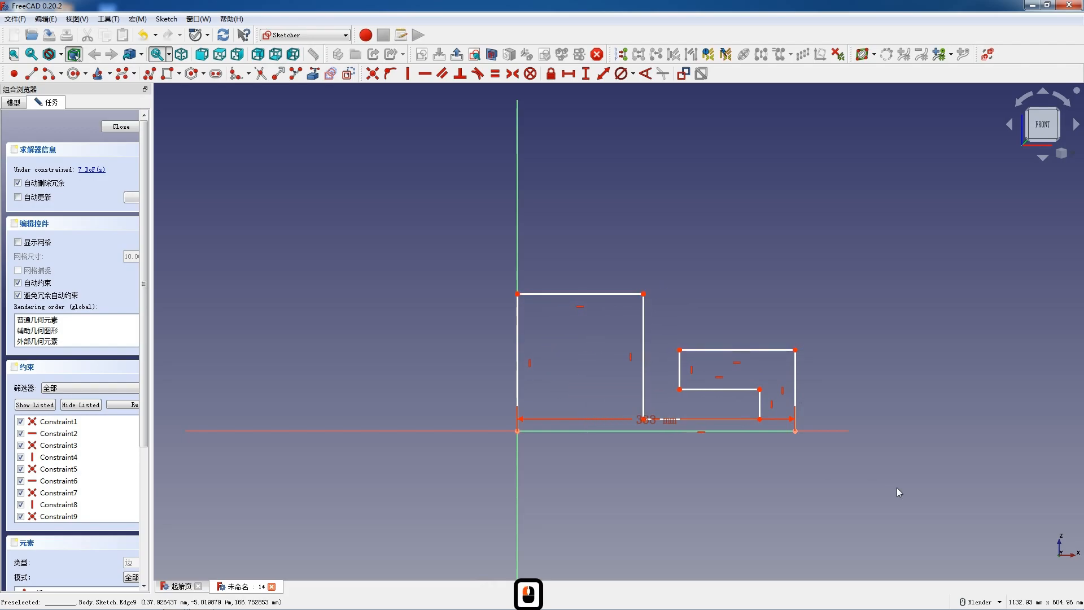
Dimension the hooked end with a height of 138 mm for its outer edge and a width of 101 mm for its top edge.
scroll(884, 472, up, 3)
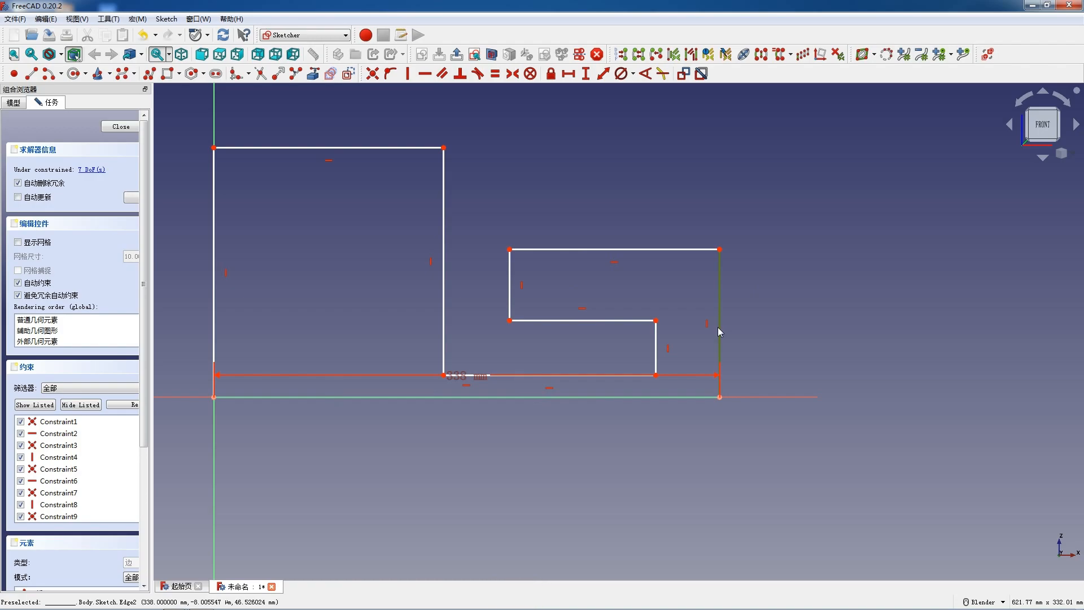
key(i)
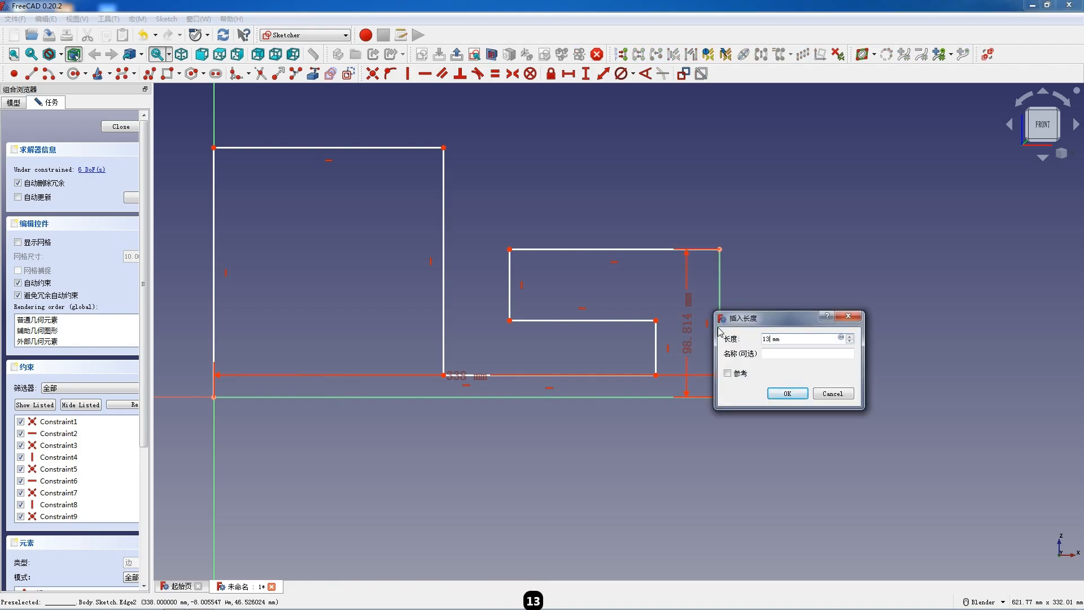
text(138)
key(Return)
click(644, 190)
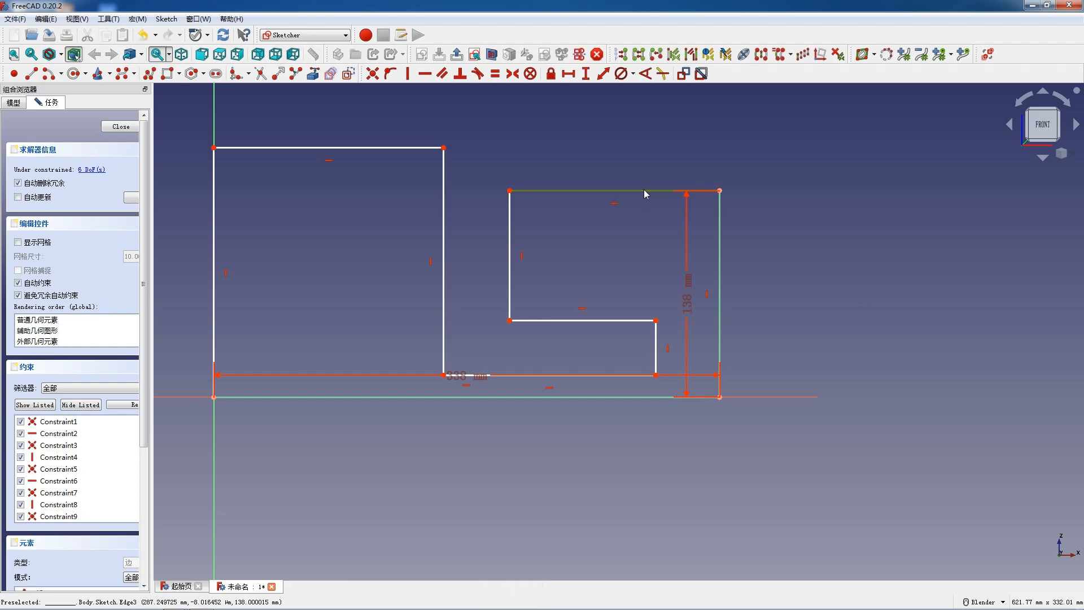
text(l1)
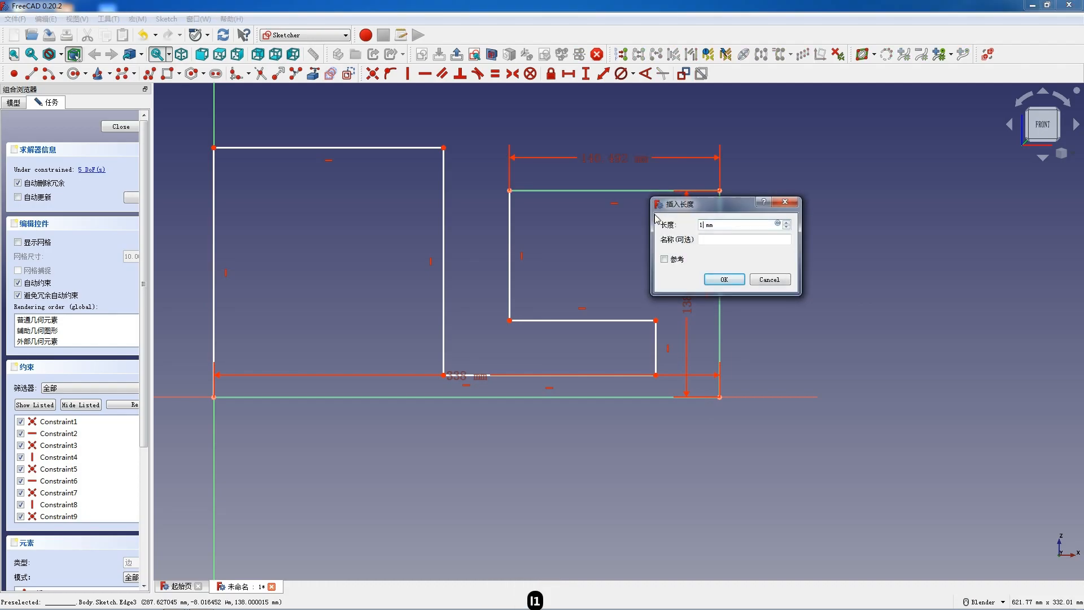
key(Return)
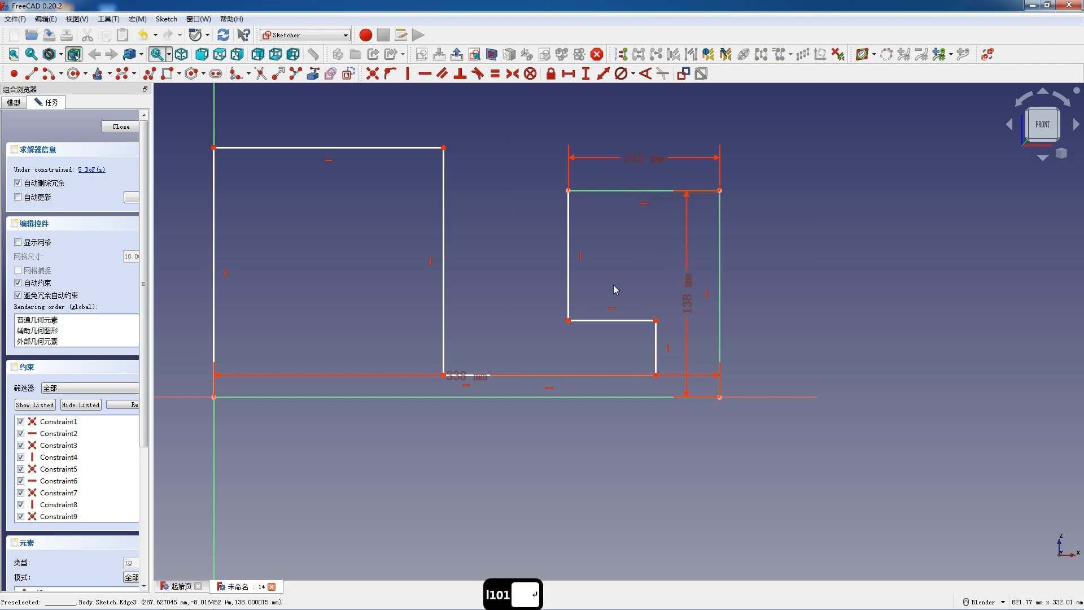
Set the hook tip's vertical edge to 36 mm and the hook's horizontal underside to 44 mm.
click(571, 275)
key(i)
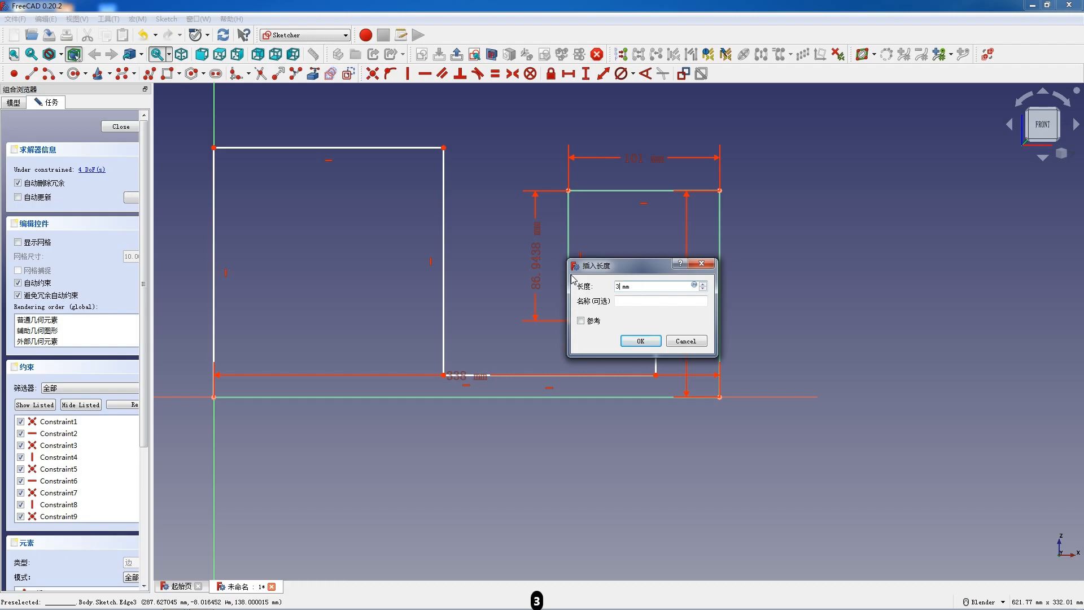
key(Return)
click(641, 246)
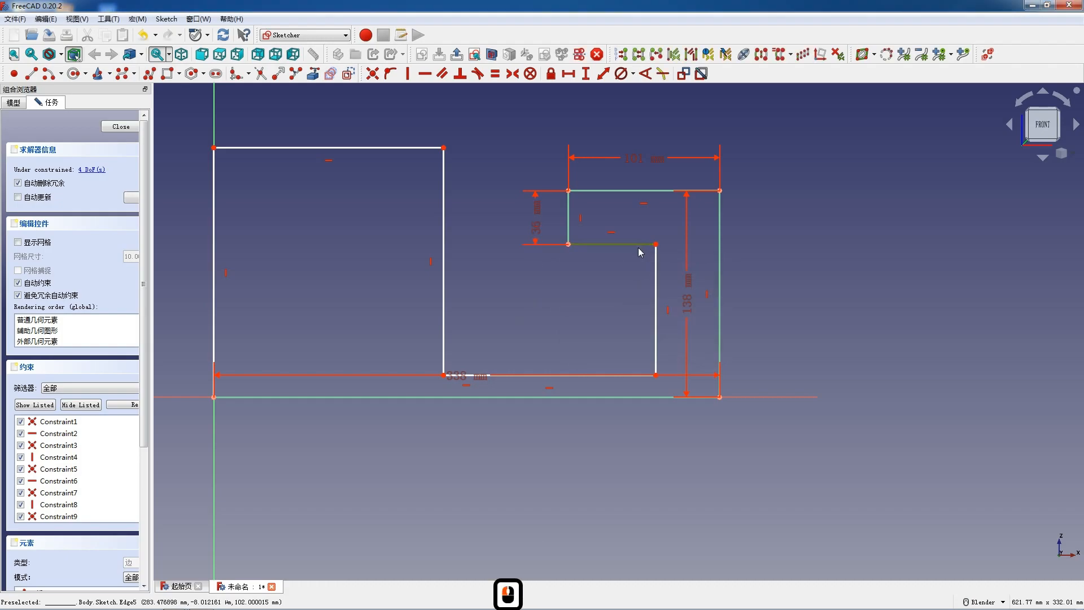
text(l44)
key(Return)
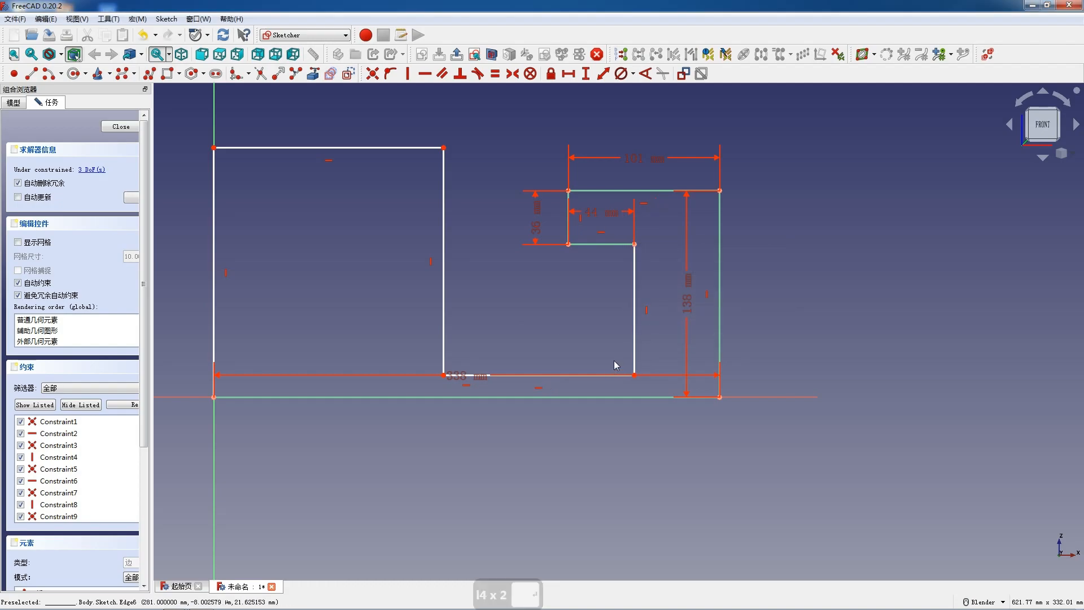
Raise the lower end of the inner vertical edge below the hook and set that edge's height to 55 mm.
drag(636, 347, 640, 320)
click(641, 322)
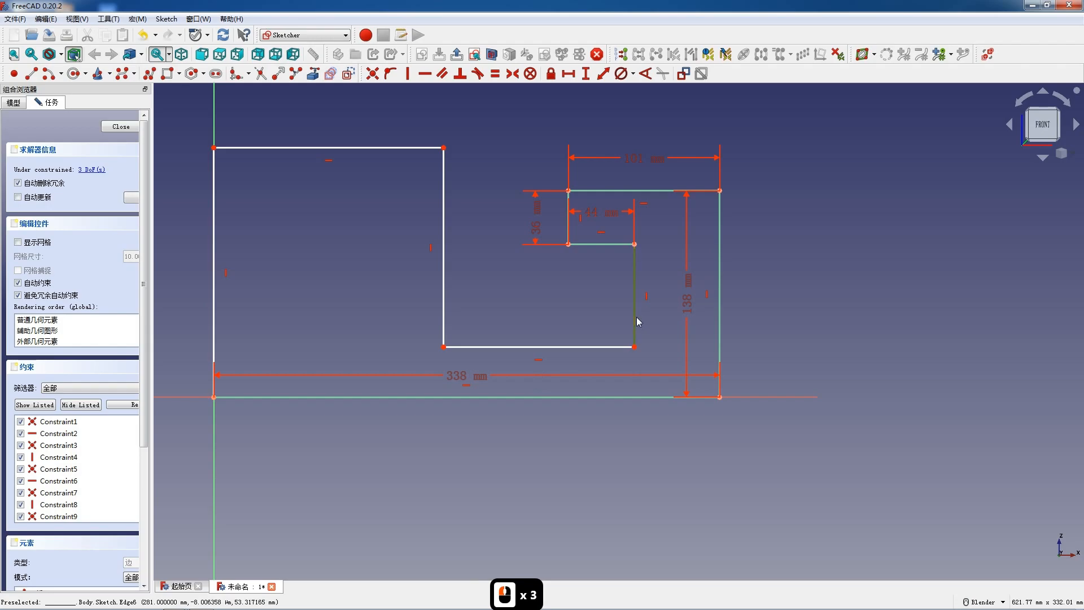
text(i)
text(55)
key(Return)
Set the horizontal length of the tall block's top edge to 175 mm.
click(567, 327)
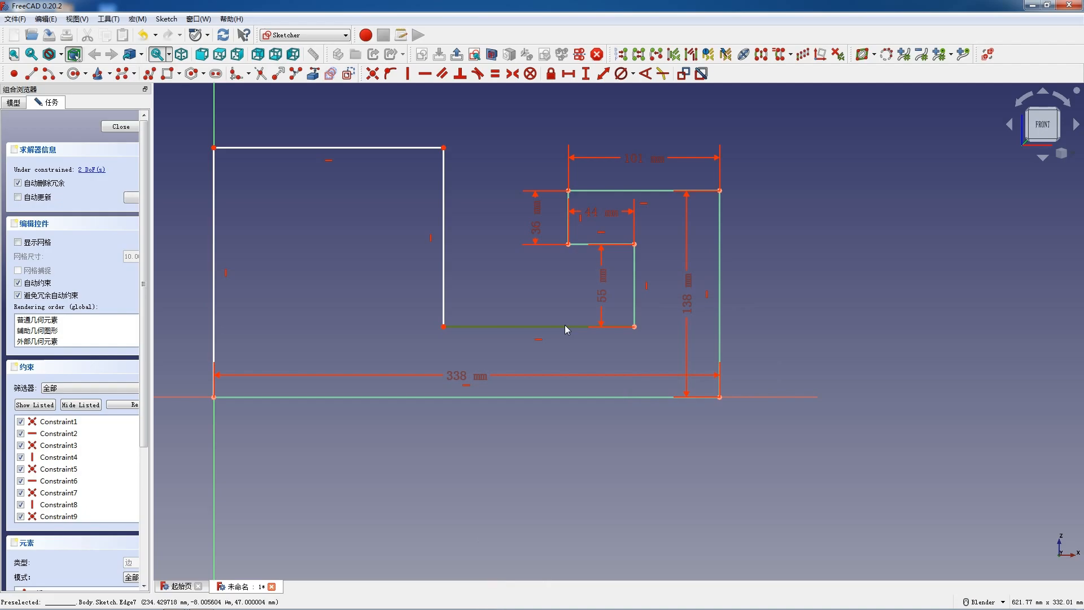
click(366, 161)
click(361, 151)
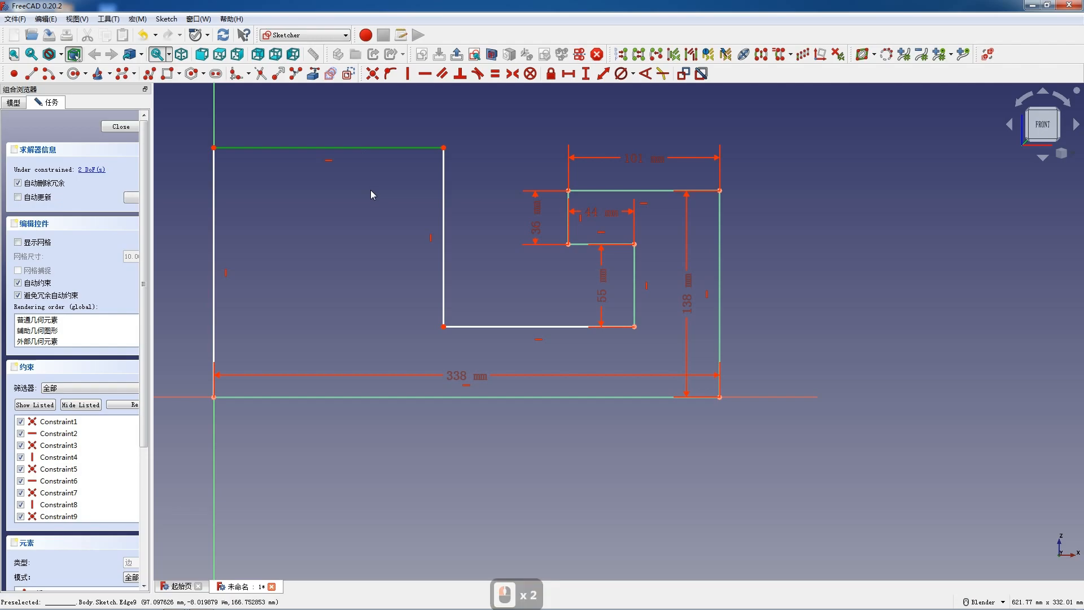
key(l)
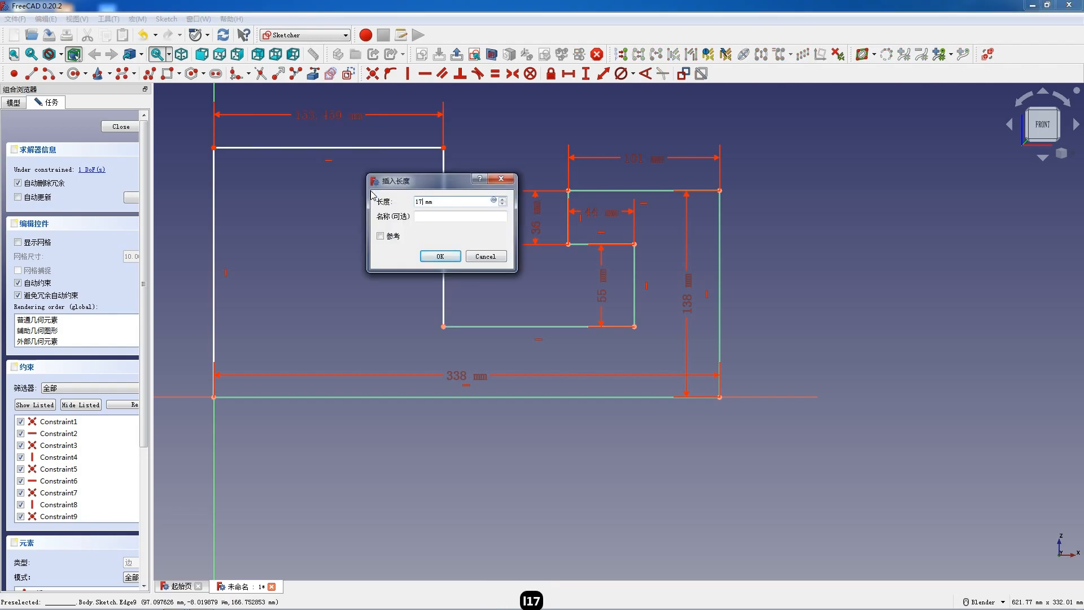
key(Return)
Set the tall block's edge on the vertical axis to a height of 188 mm and close the finished sketch.
click(215, 290)
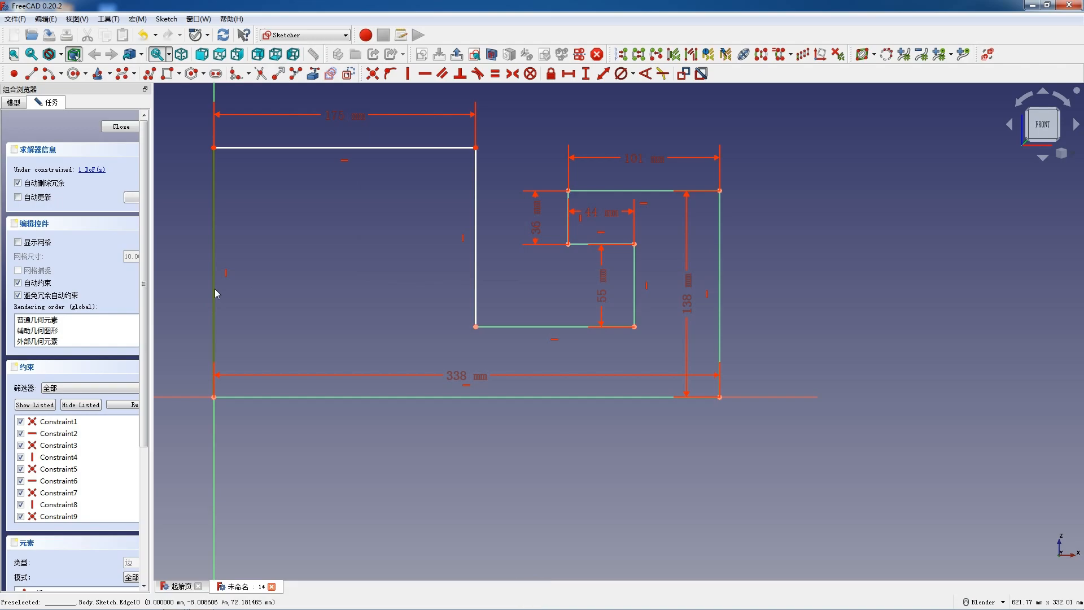
key(i)
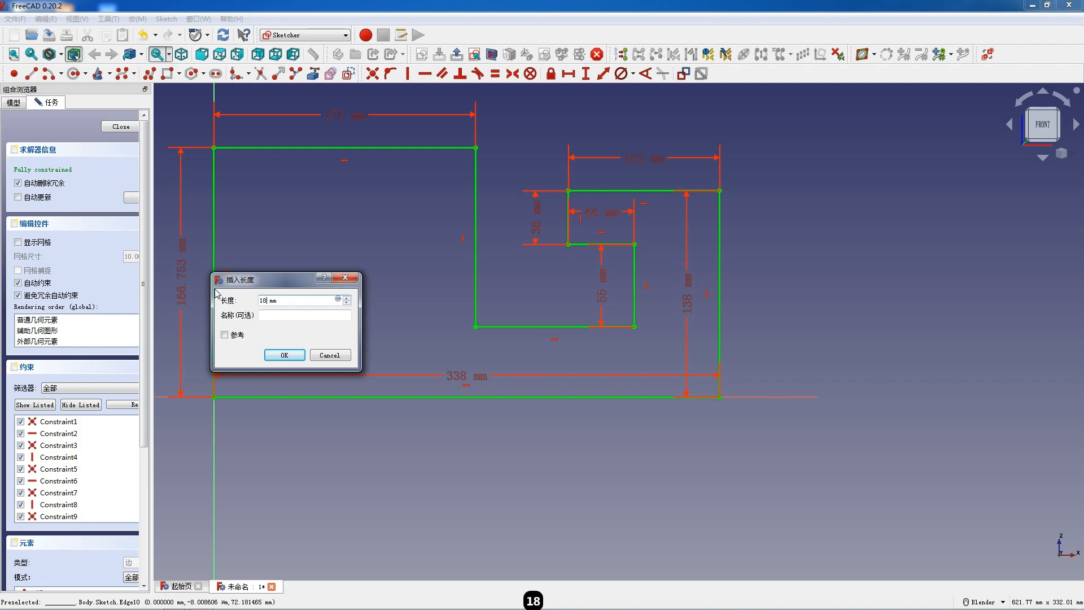
text(18)
key(Return)
scroll(410, 341, down, 2)
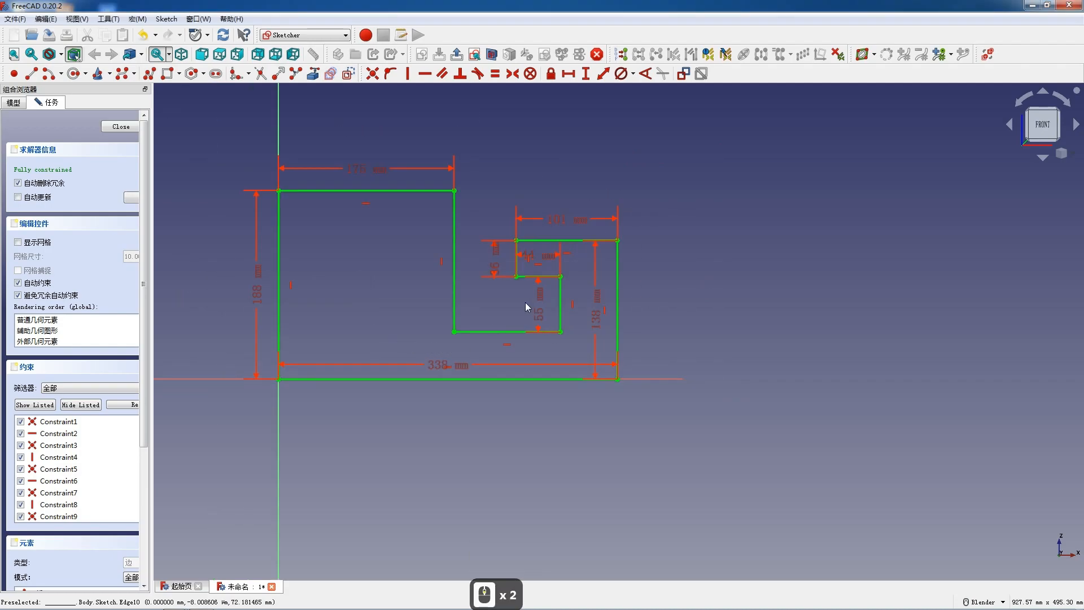
click(120, 126)
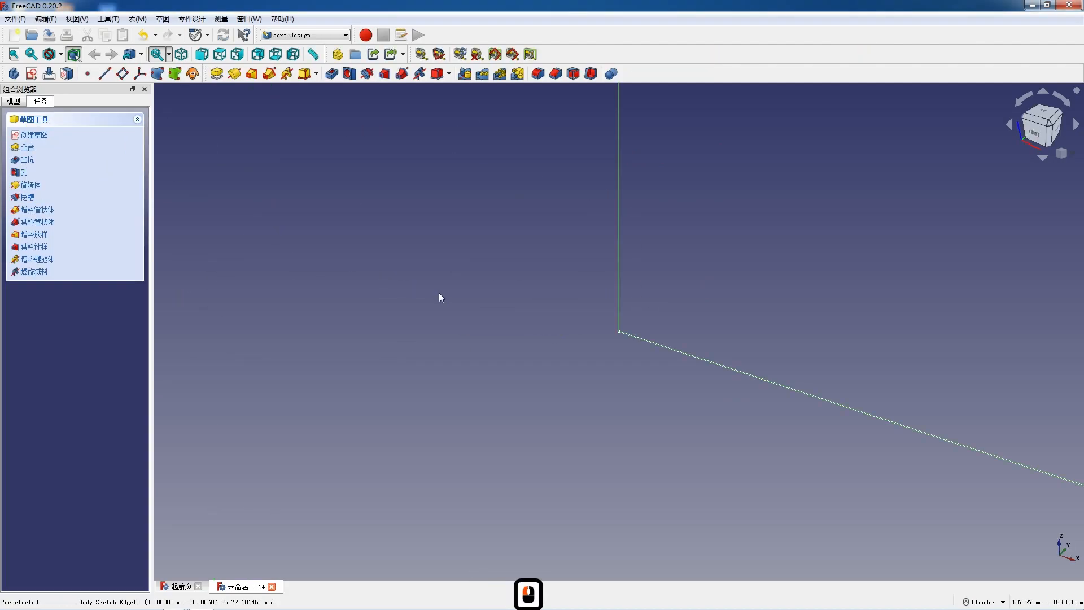
Pad the sketched profile to a length of 100 mm.
scroll(427, 303, up, 10)
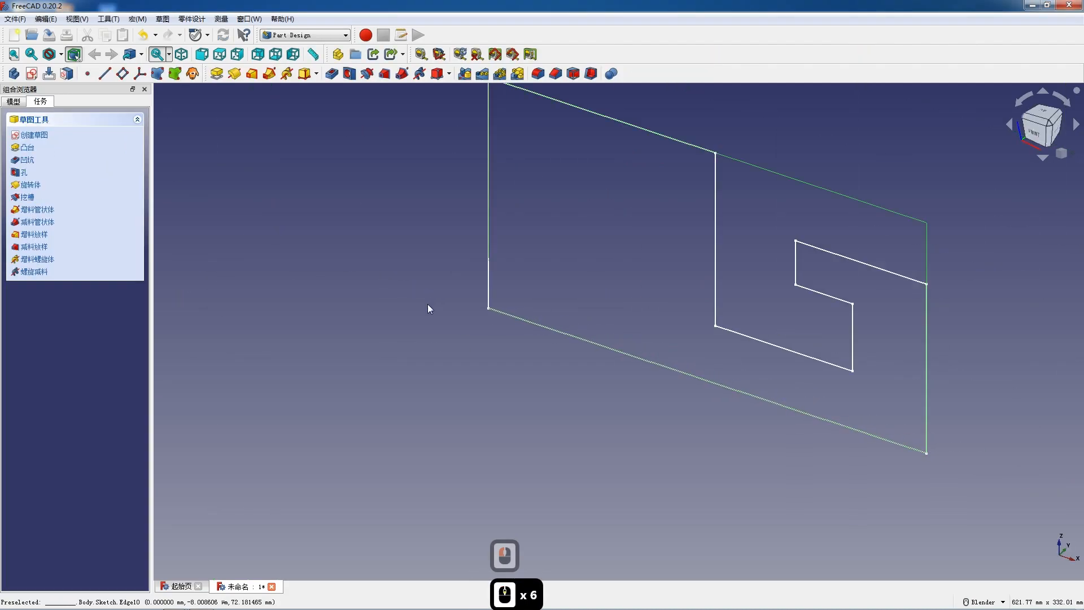
click(217, 75)
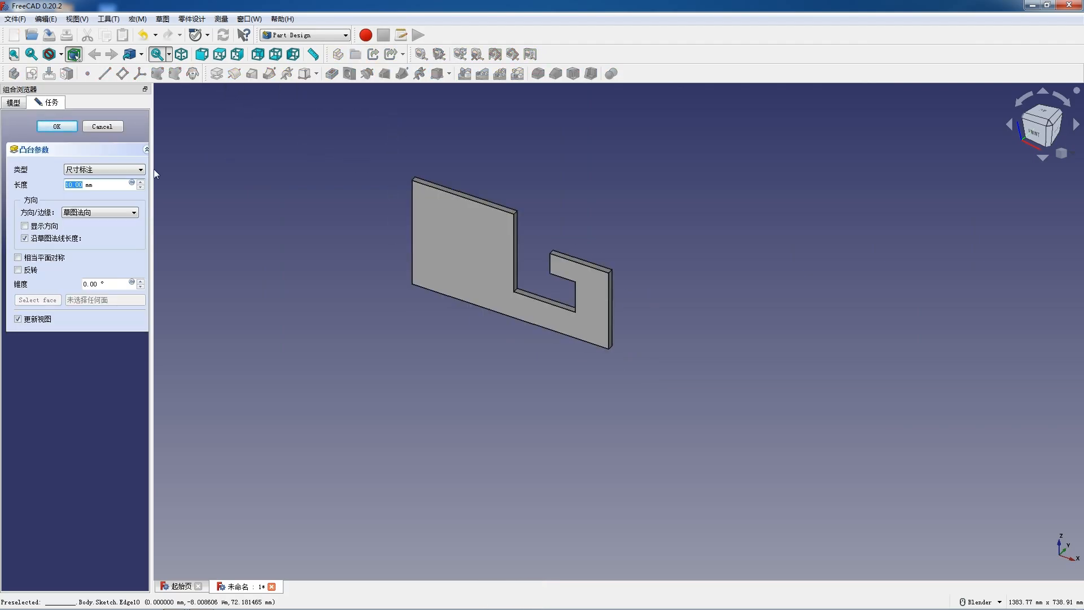
text(100)
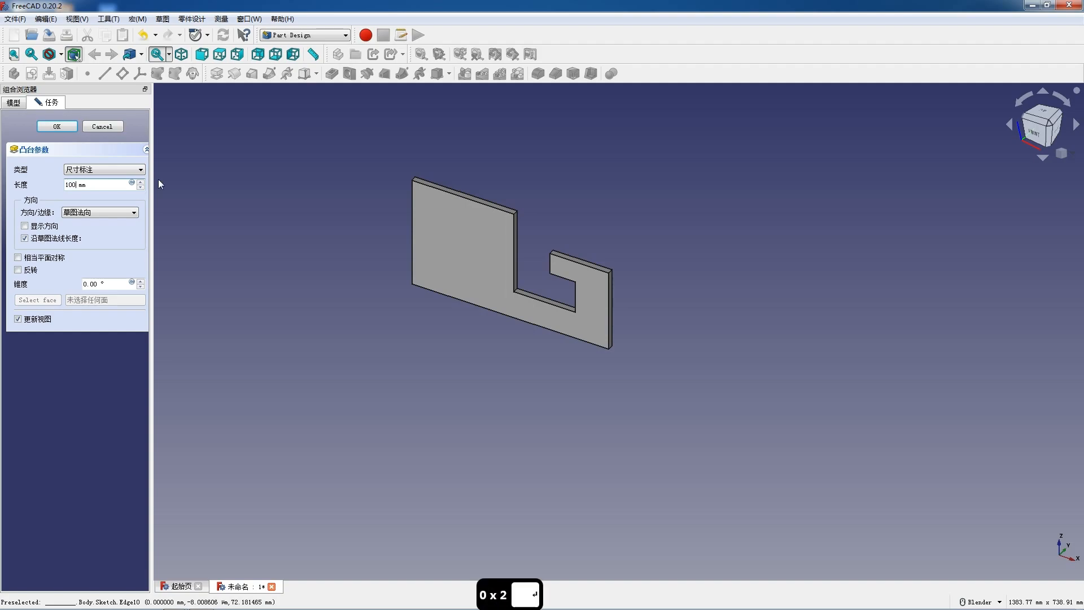
key(Return)
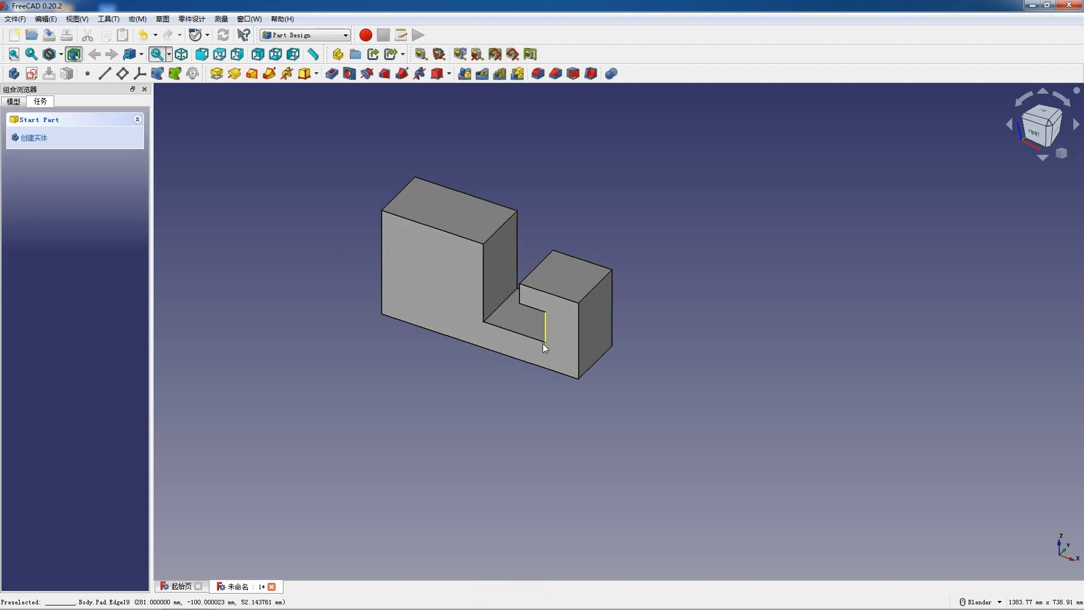
Start a sketch on the block's front face and draw three circles: one in the hook's upper part, two along the lower arm.
click(434, 262)
click(32, 74)
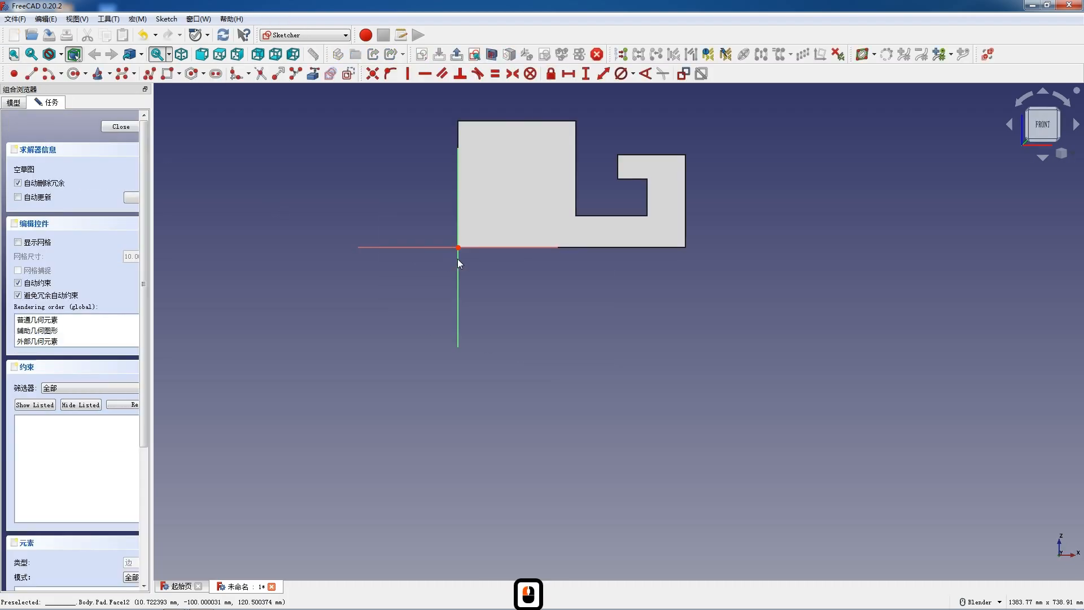
scroll(543, 239, down, 5)
scroll(540, 248, up, 9)
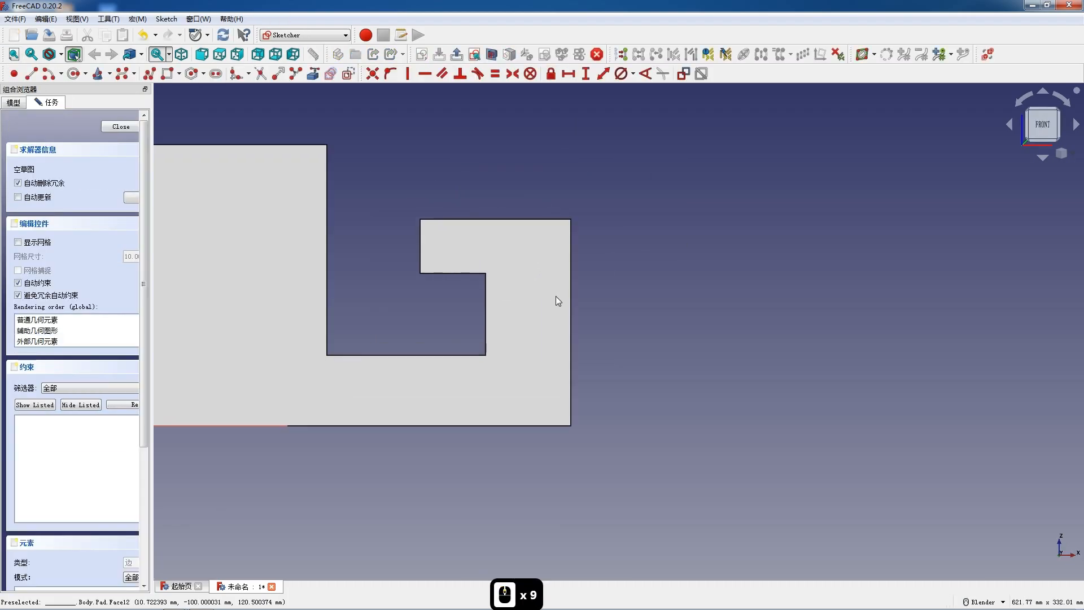
click(73, 74)
click(515, 250)
click(544, 279)
click(536, 389)
click(395, 387)
click(417, 388)
key(Escape)
Constrain the three circles to equal size.
click(501, 370)
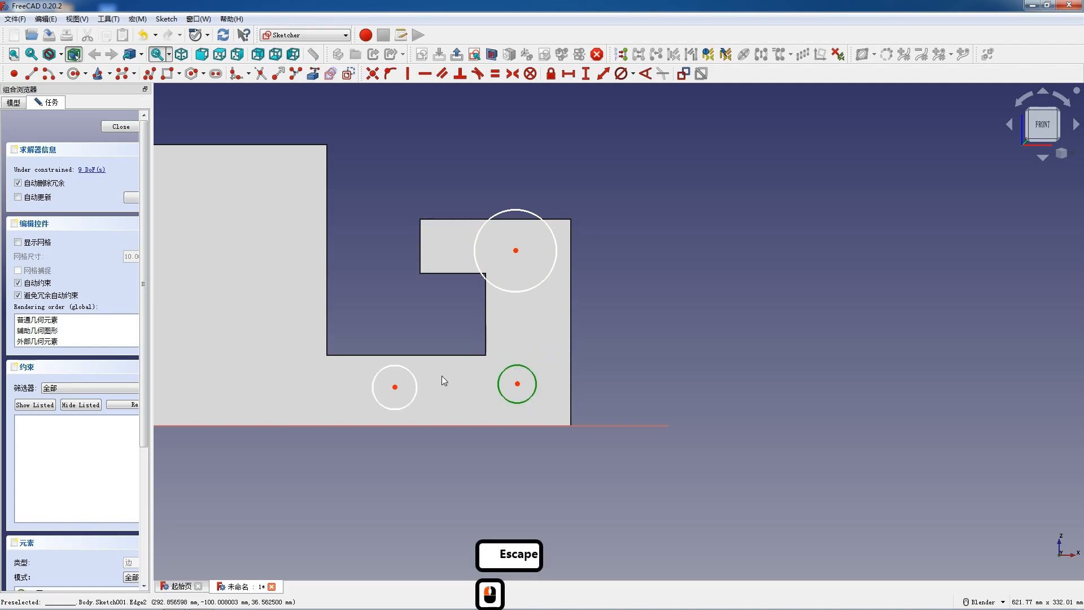
click(415, 384)
click(516, 291)
key(e)
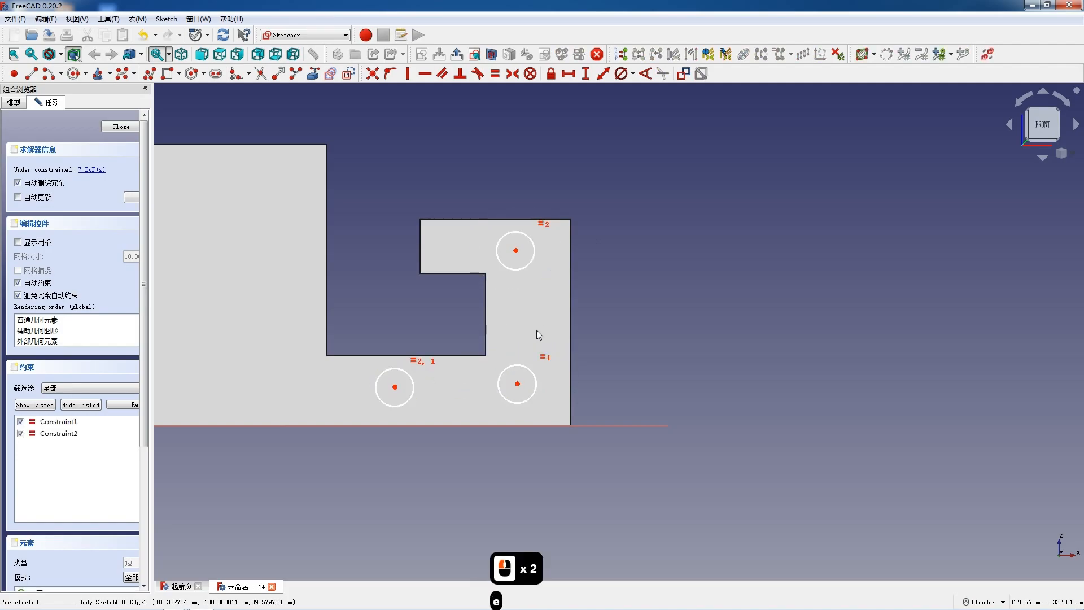
Set the diameter of the circle in the lower outer corner to 30 mm.
click(524, 367)
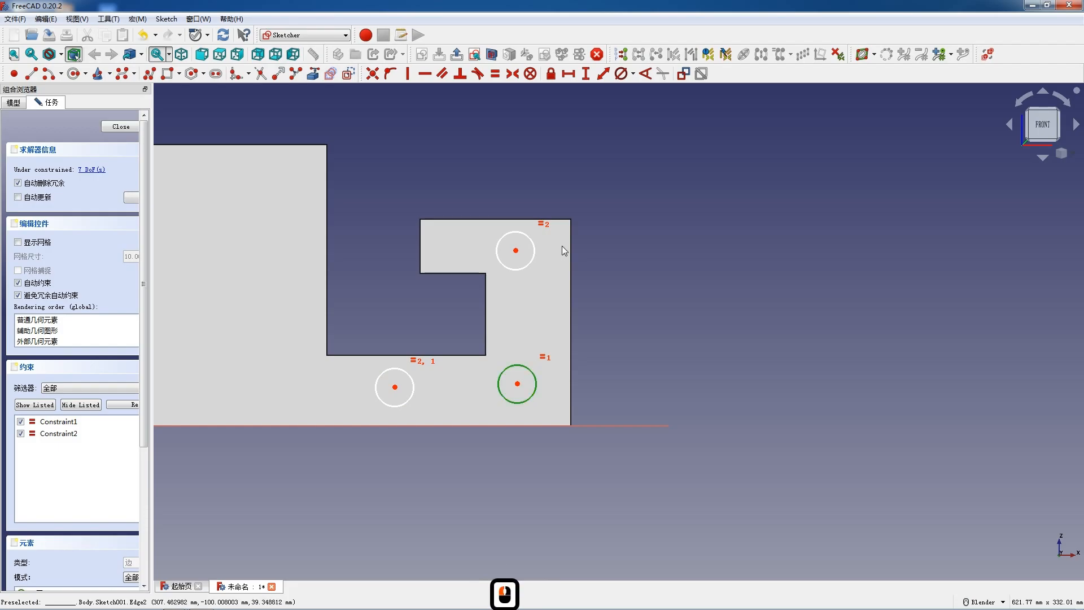
click(621, 74)
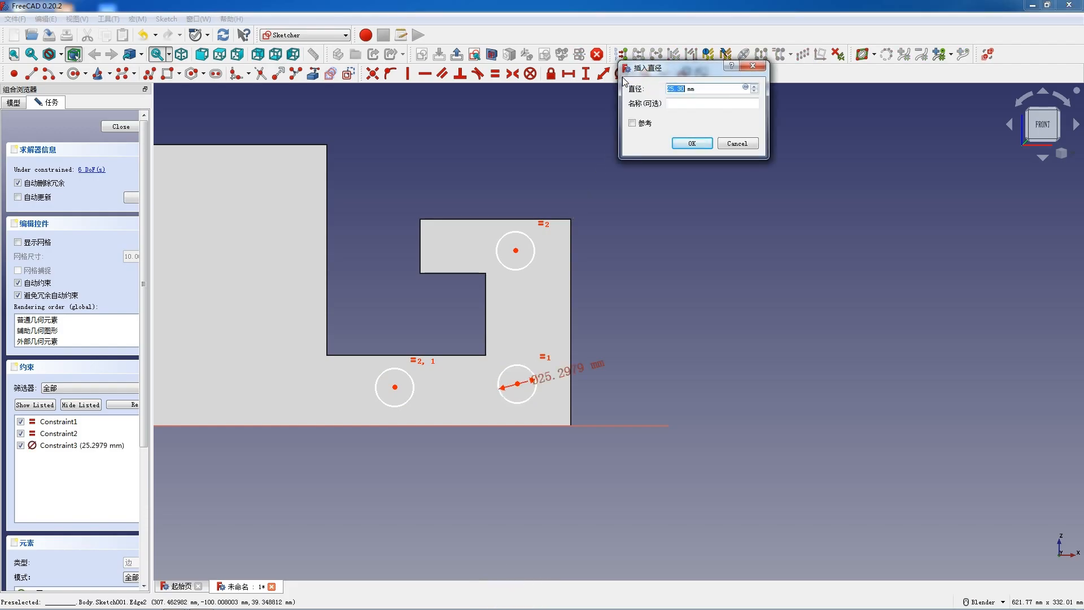
key(Return)
Align the centres of the upper and lower outer circles vertically and the centres of the two lower circles horizontally.
click(516, 250)
click(518, 384)
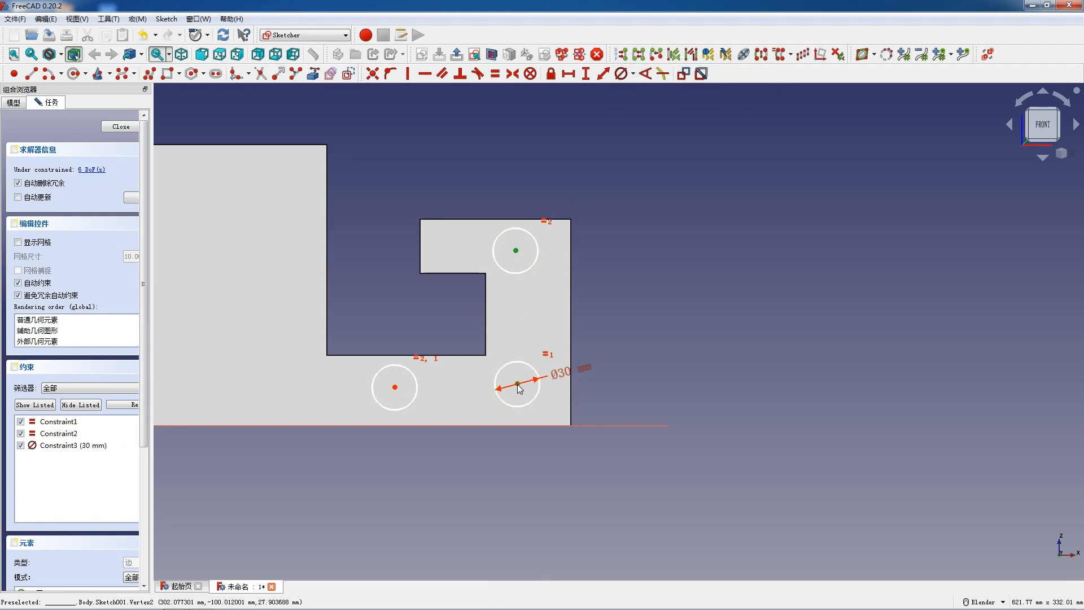
key(v)
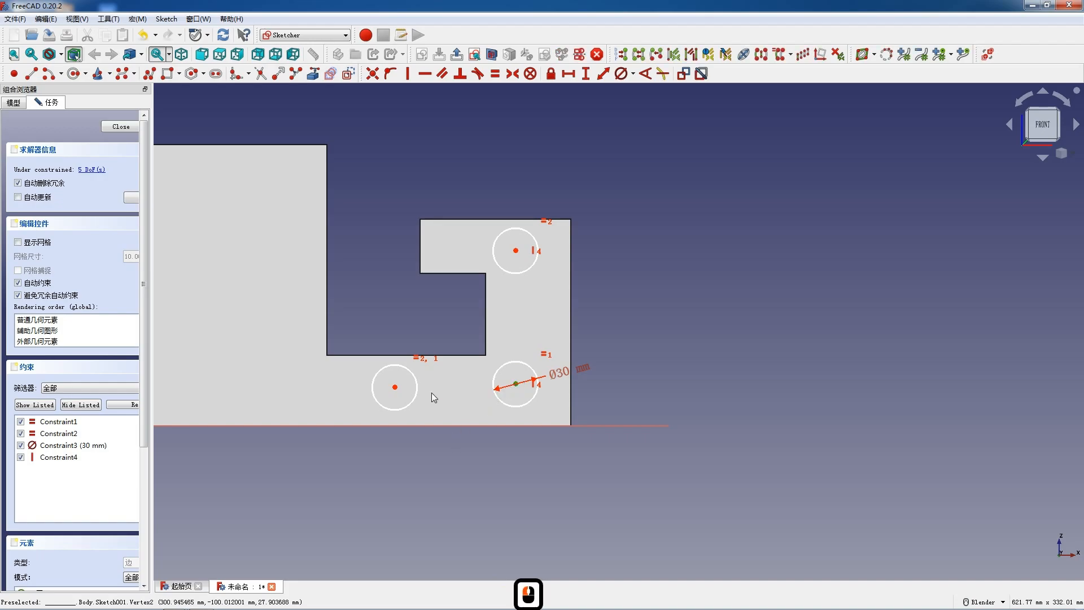
scroll(401, 389, up, 1)
click(394, 386)
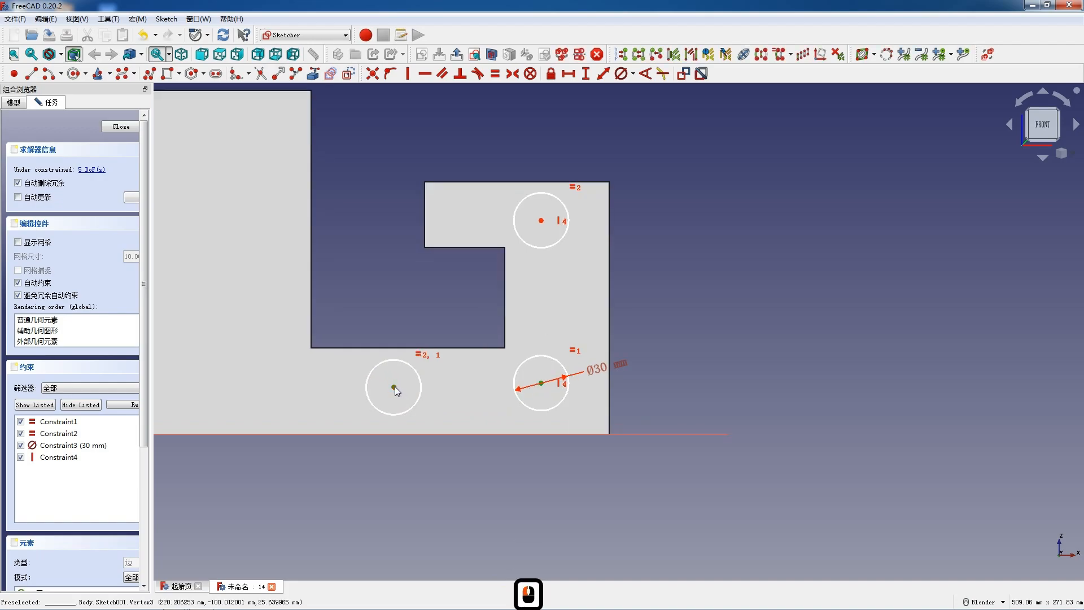
key(h)
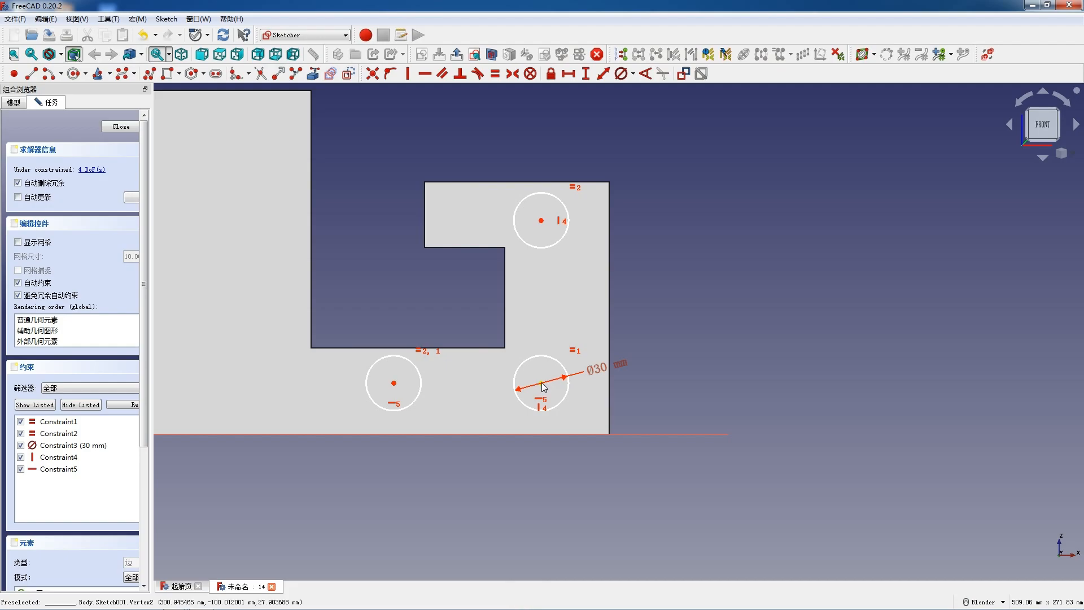
Set the horizontal distance between the two lower circle centres to 93 mm.
click(541, 384)
click(394, 384)
key(l)
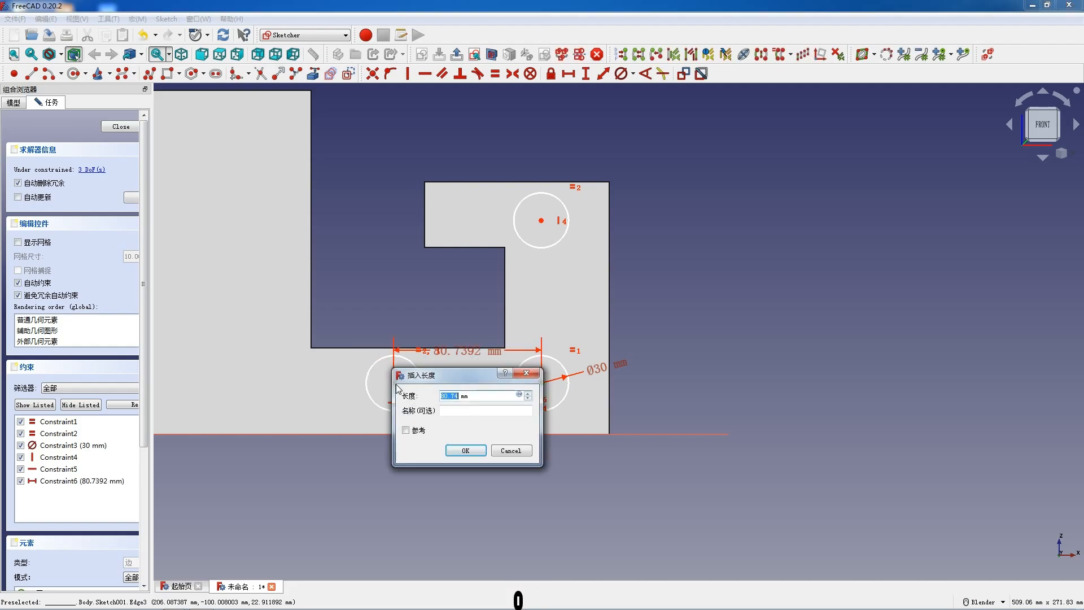
key(Return)
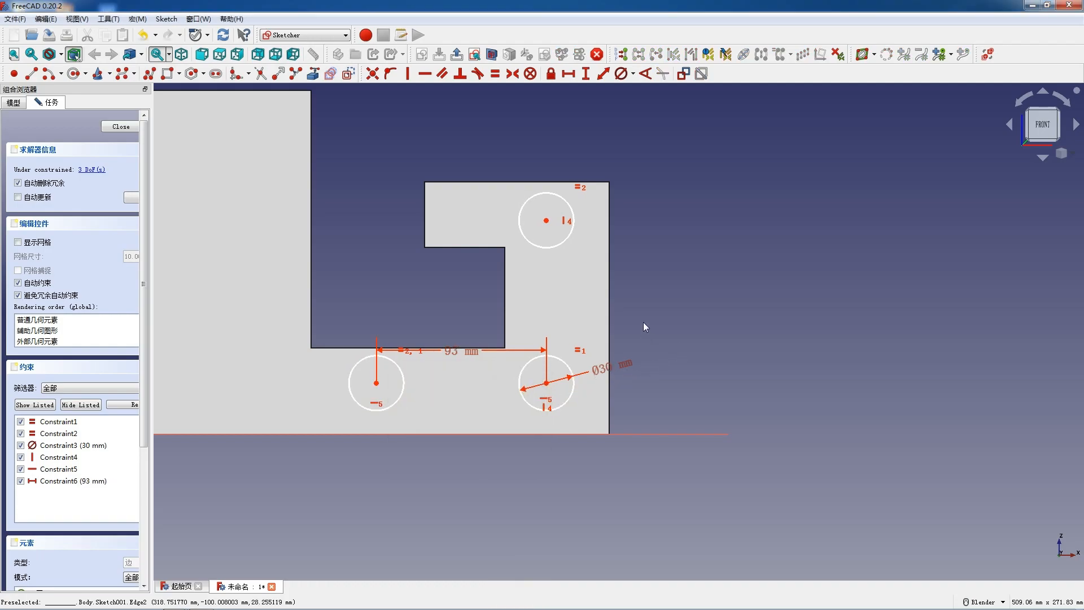
Set the vertical distance between the upper and lower outer circle centres to 83 mm.
scroll(644, 323, up, 2)
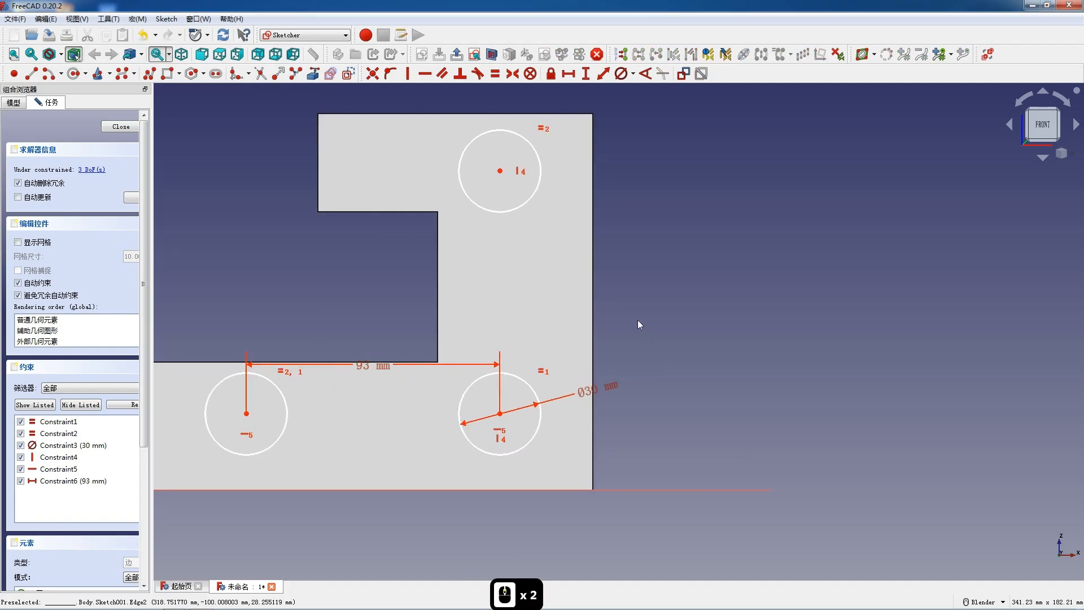
click(500, 171)
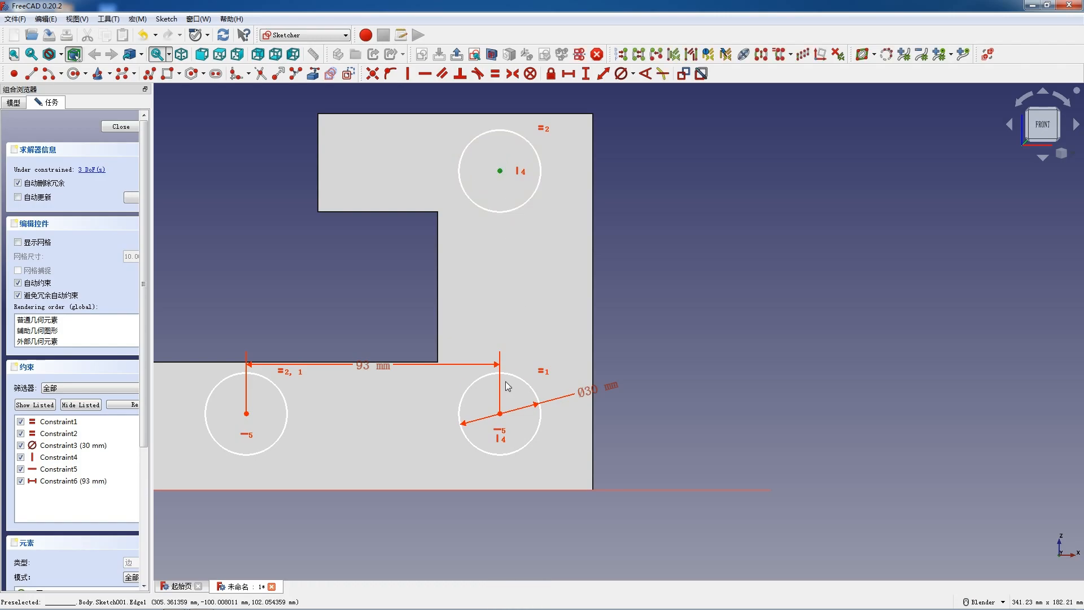
click(500, 413)
key(i)
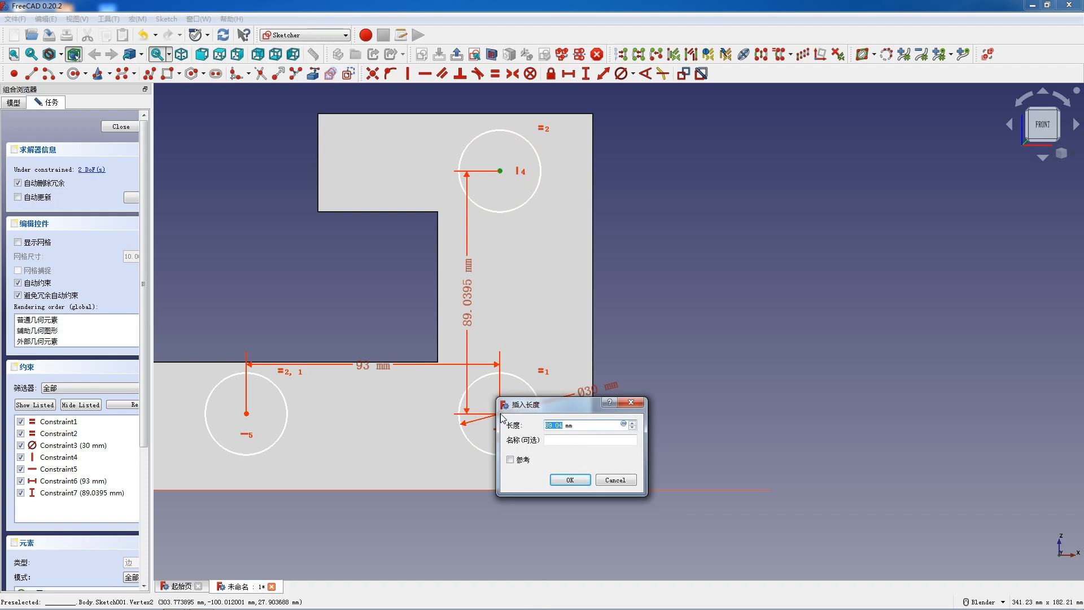
key(Return)
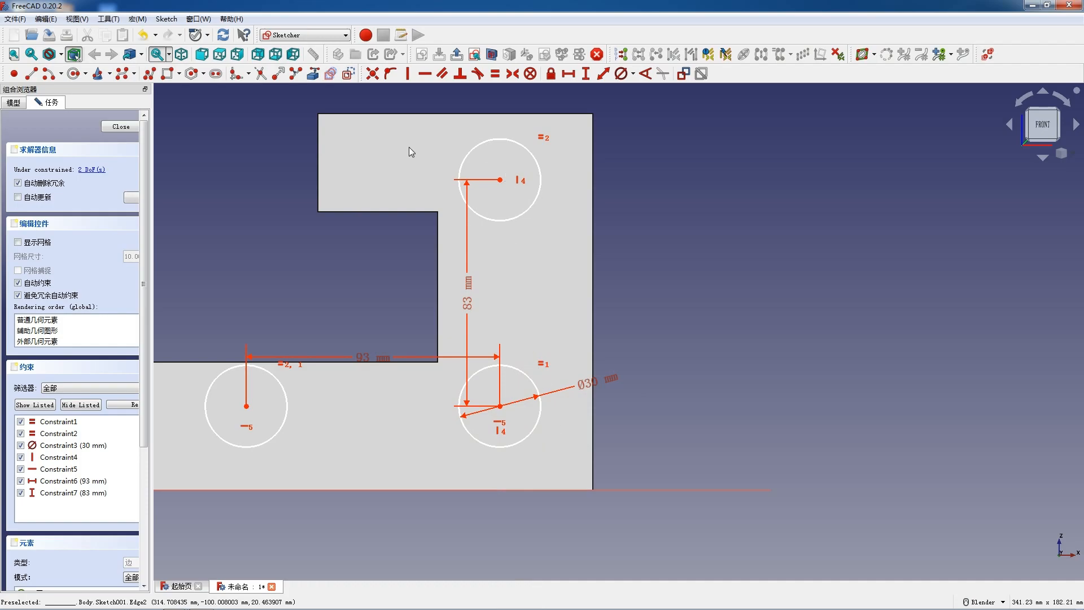
Project the hook's top and outer edges into the sketch and set the upper circle's centre 30 mm horizontally from their shared corner.
click(312, 73)
click(594, 162)
click(531, 115)
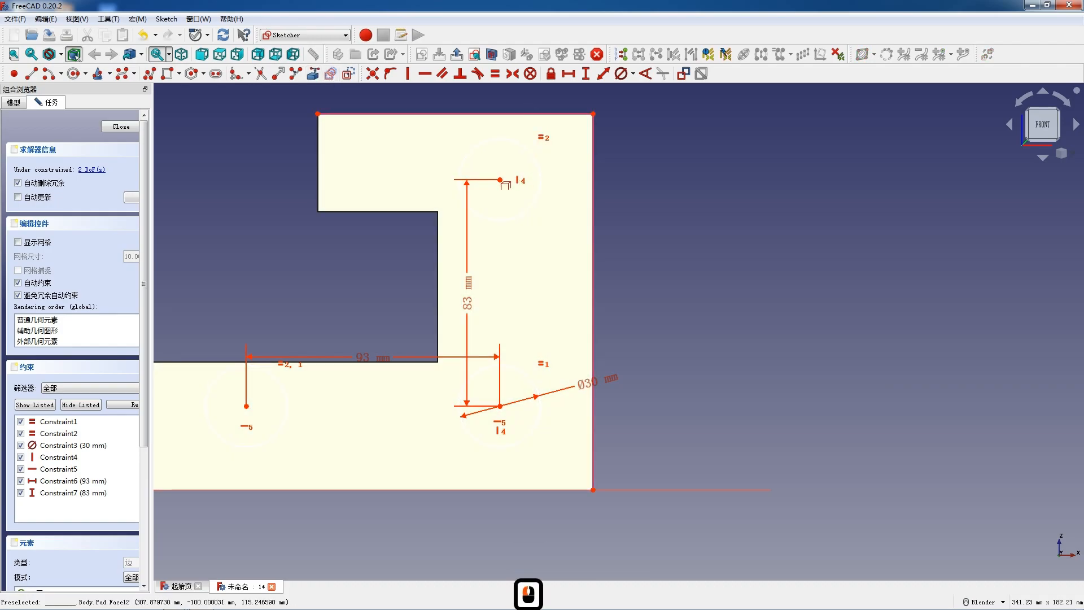
key(Escape)
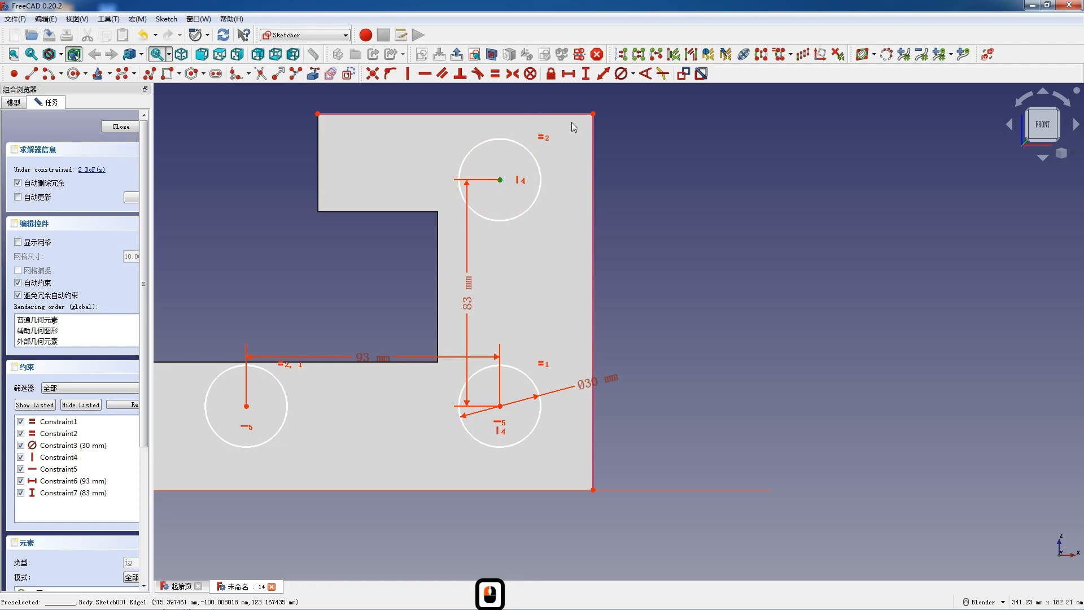
click(593, 115)
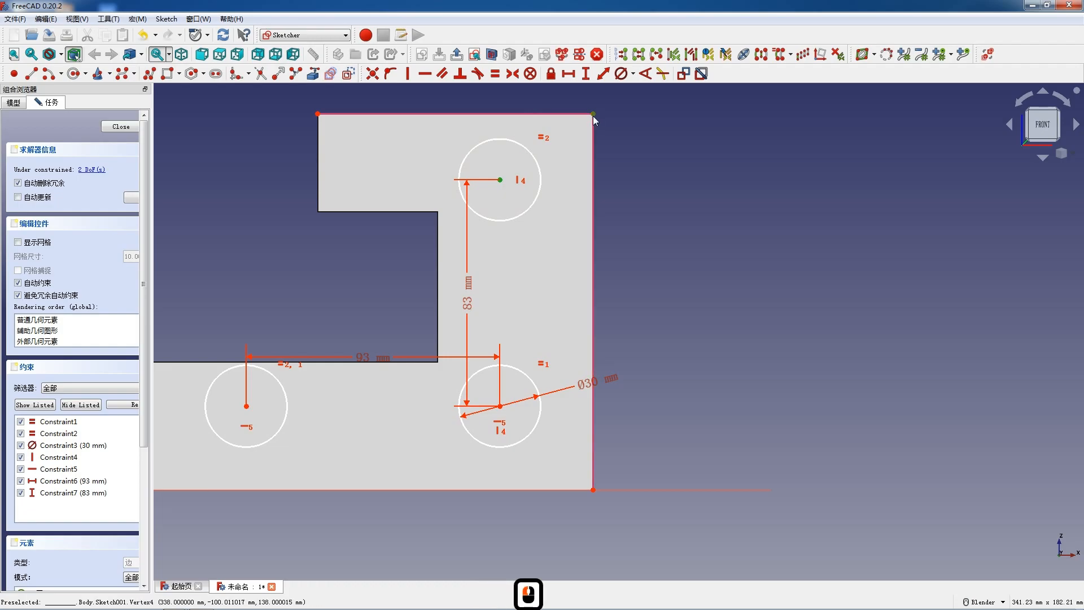
text(l3)
key(Return)
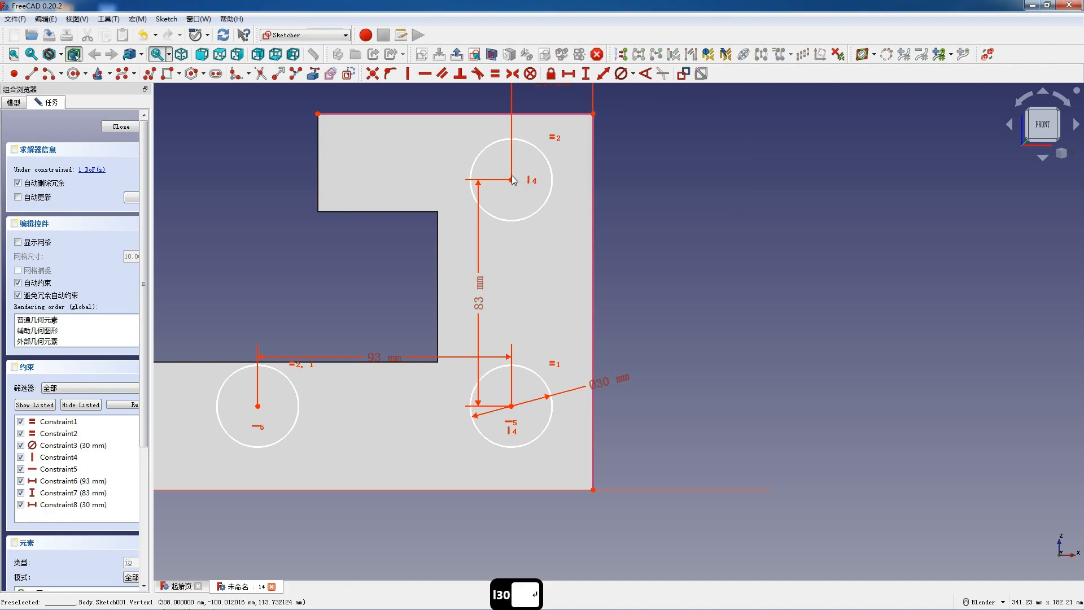
Set the upper circle's centre 32 mm vertically from the hook's outer top corner and close the sketch.
click(512, 180)
click(592, 114)
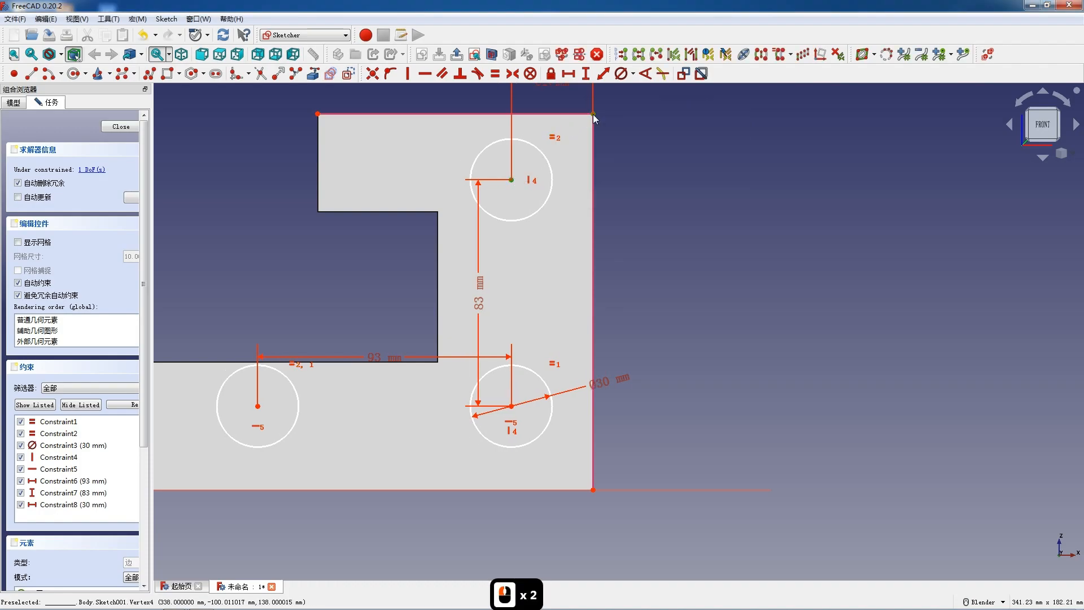
key(i)
text(32)
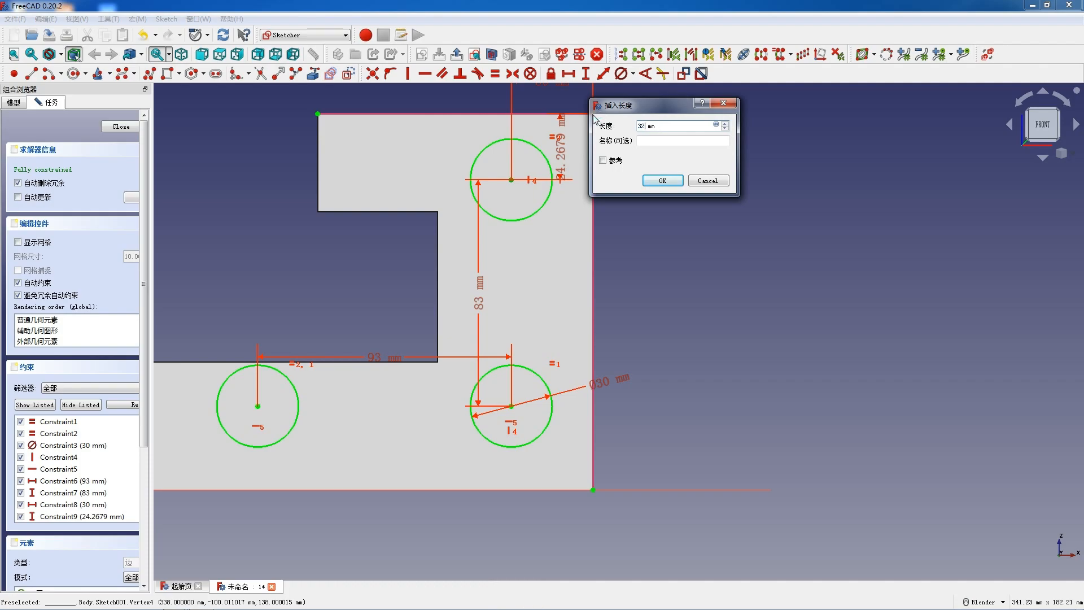
key(Return)
scroll(599, 237, down, 3)
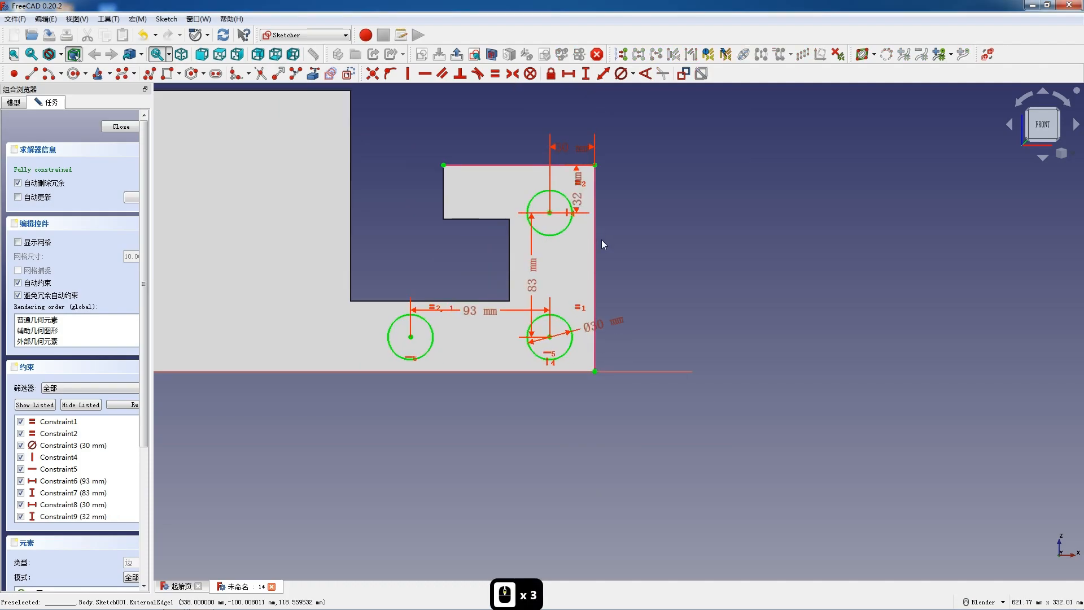
scroll(601, 239, down, 1)
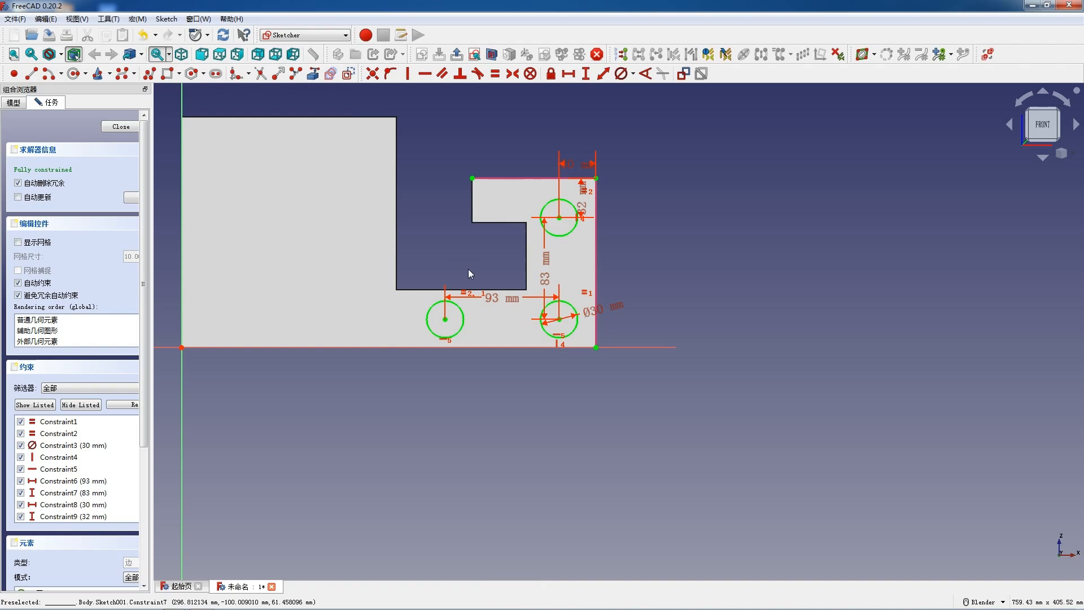
click(118, 127)
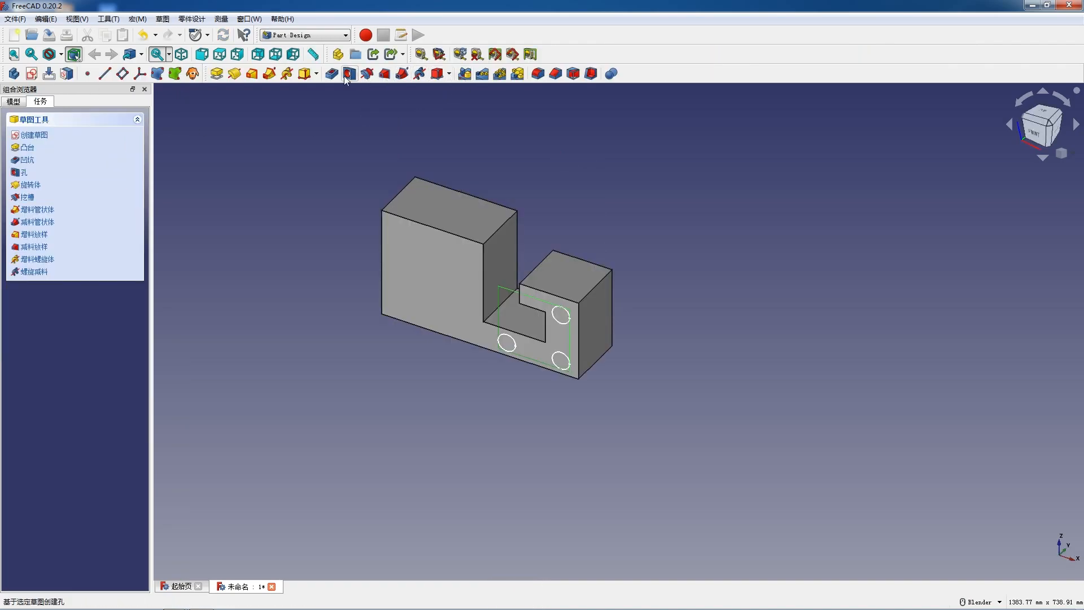
Pocket the three-circle sketch through all of the block.
click(26, 160)
click(105, 169)
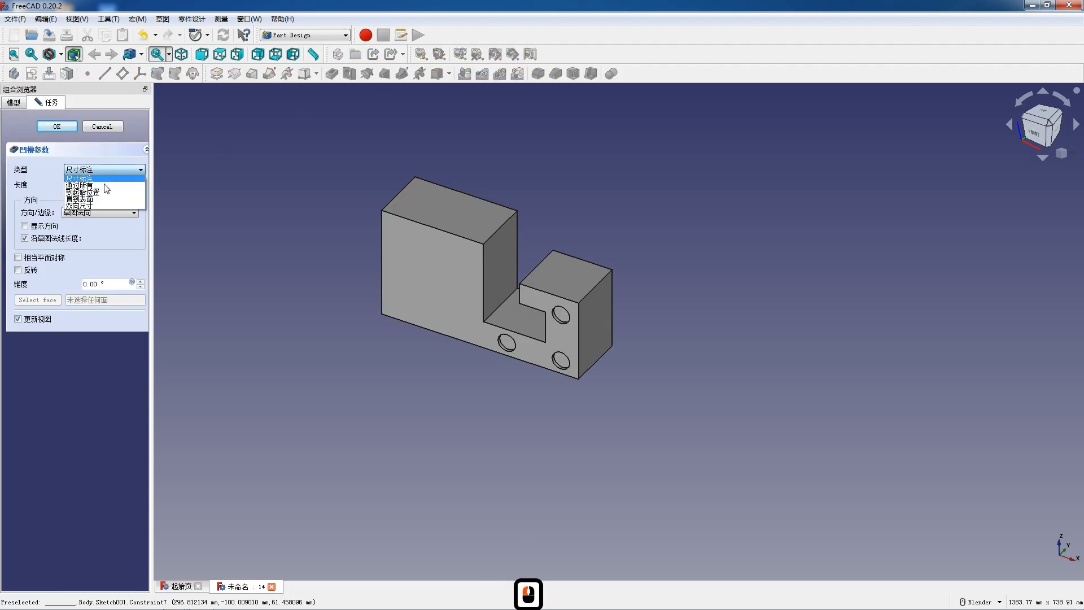
click(84, 178)
click(67, 129)
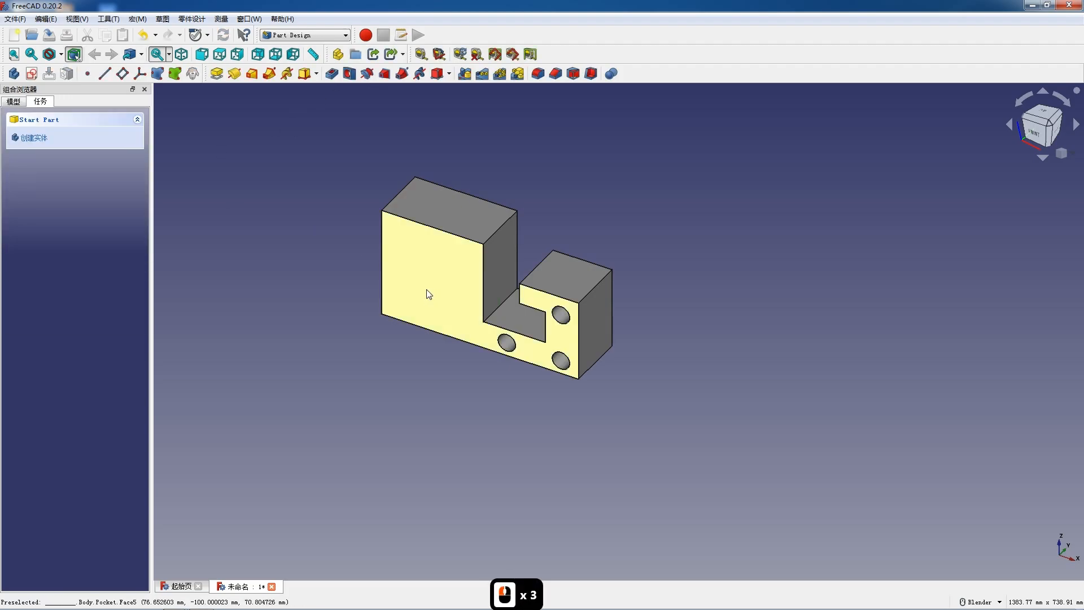
Start a new sketch on the front face of the tall block.
click(429, 294)
click(31, 74)
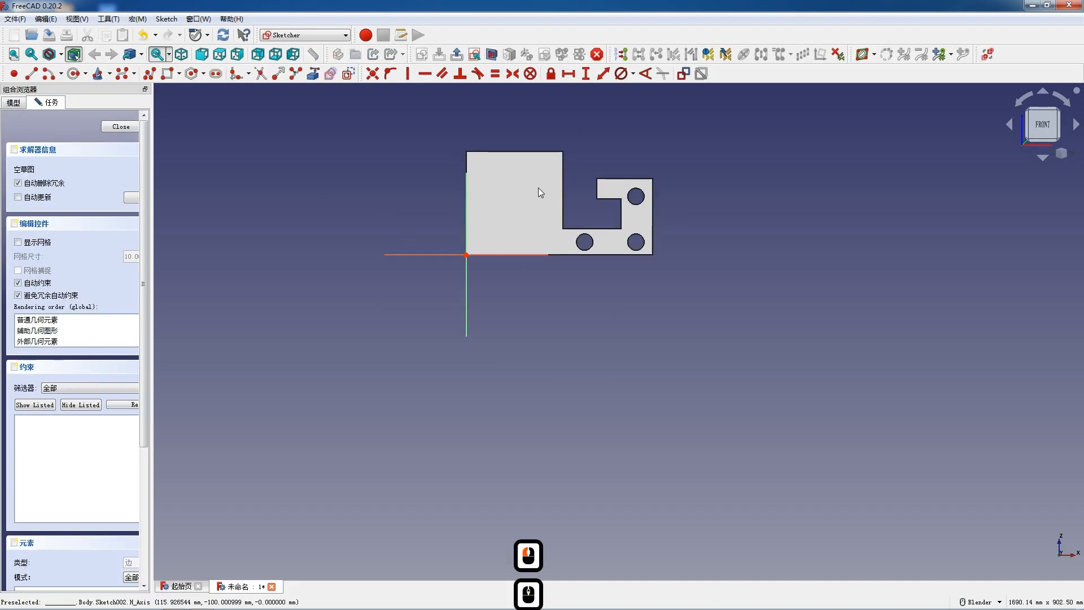
scroll(561, 158, up, 5)
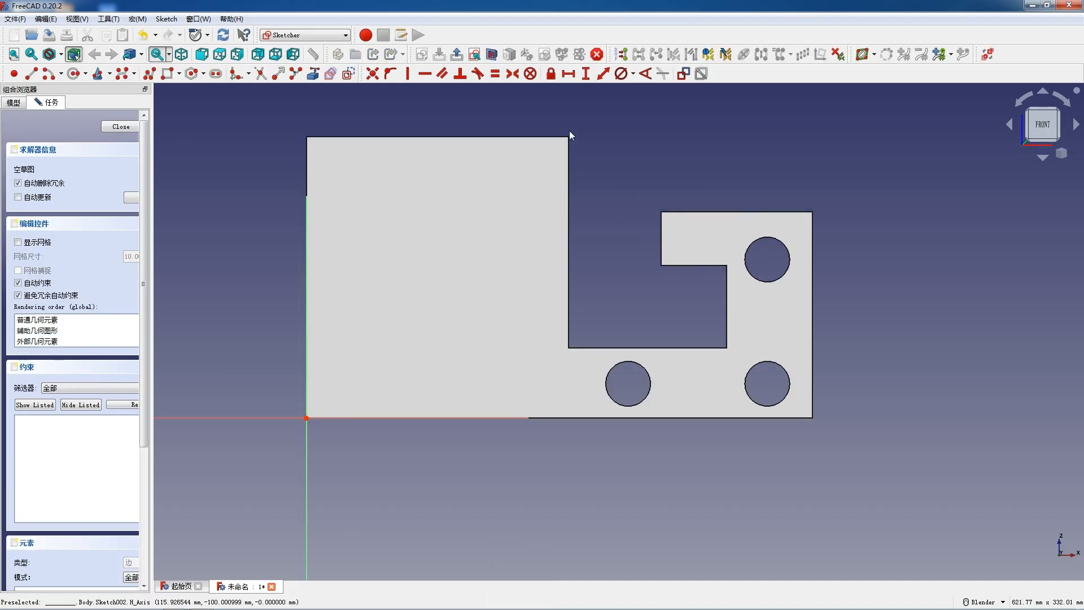
Draw a closed polyline inside the tall block's face: a rectangular outline with a narrow upright notch cut into its bottom edge.
click(149, 74)
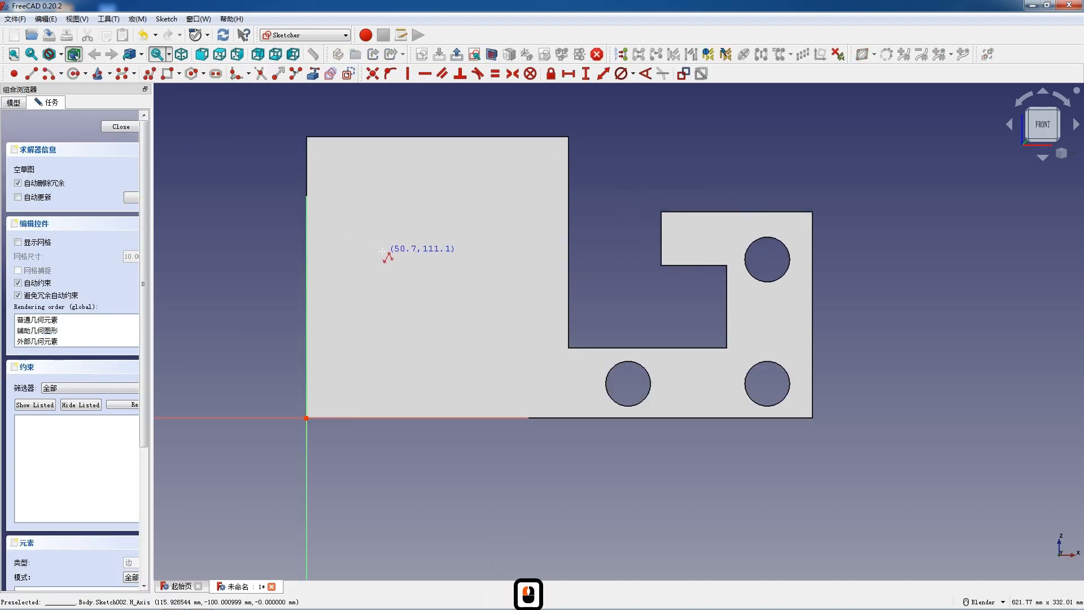
click(331, 168)
click(332, 381)
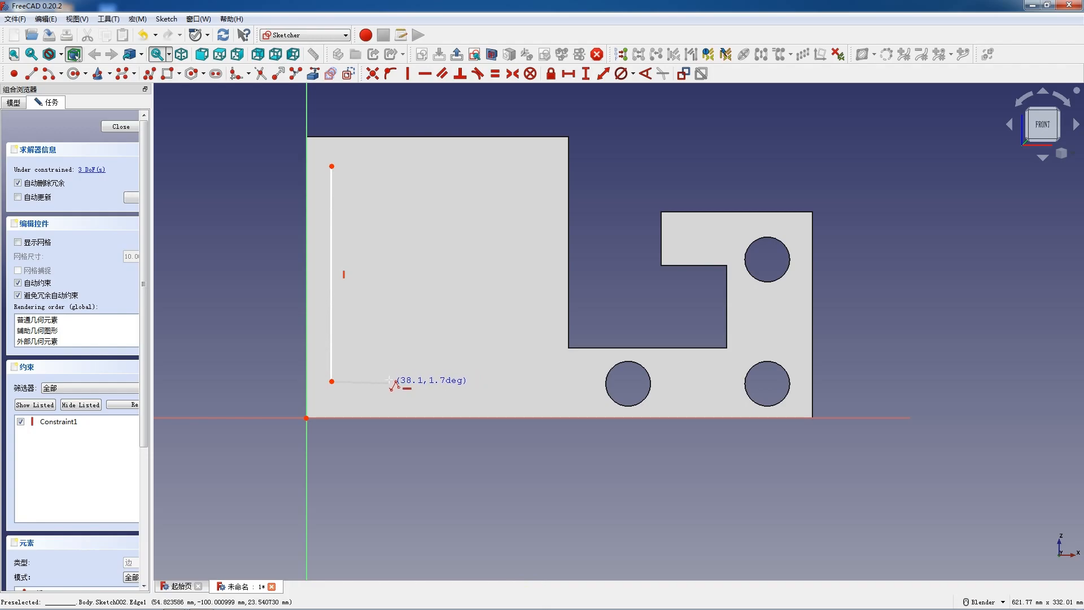
click(392, 381)
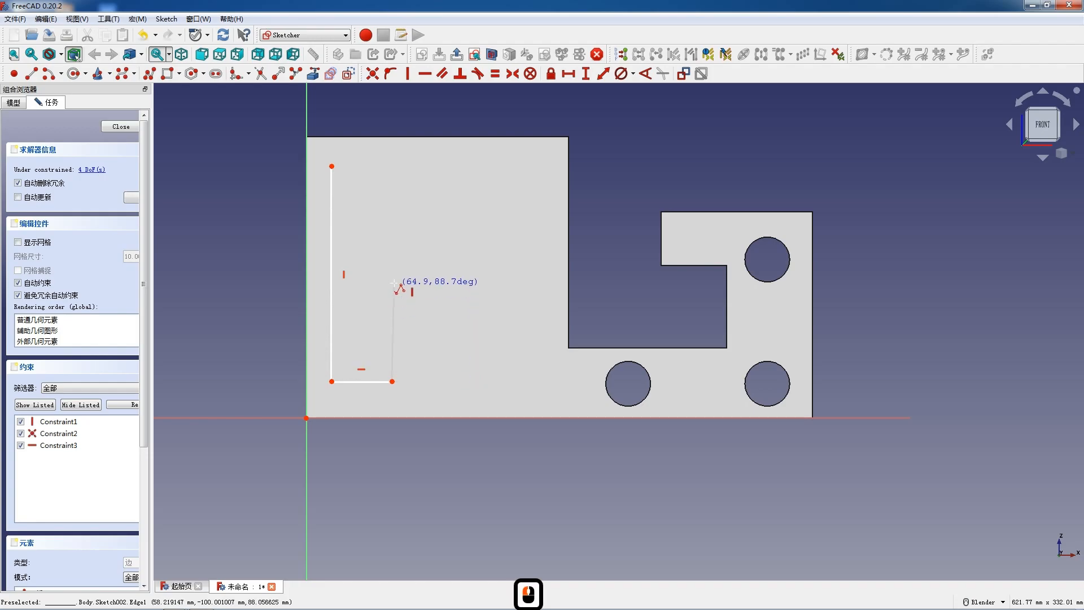
click(392, 283)
click(431, 282)
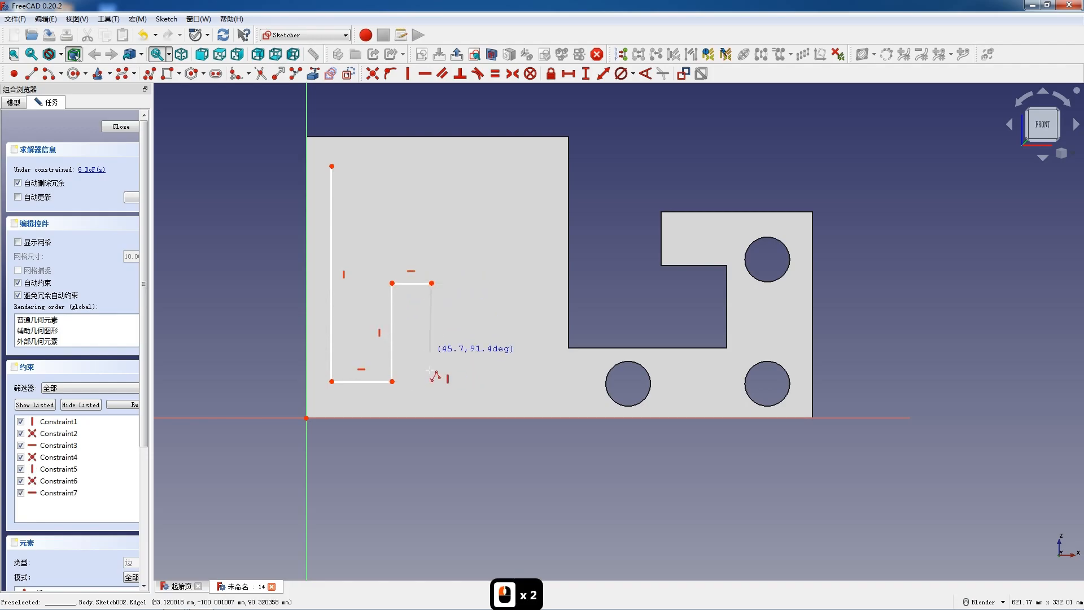
click(432, 381)
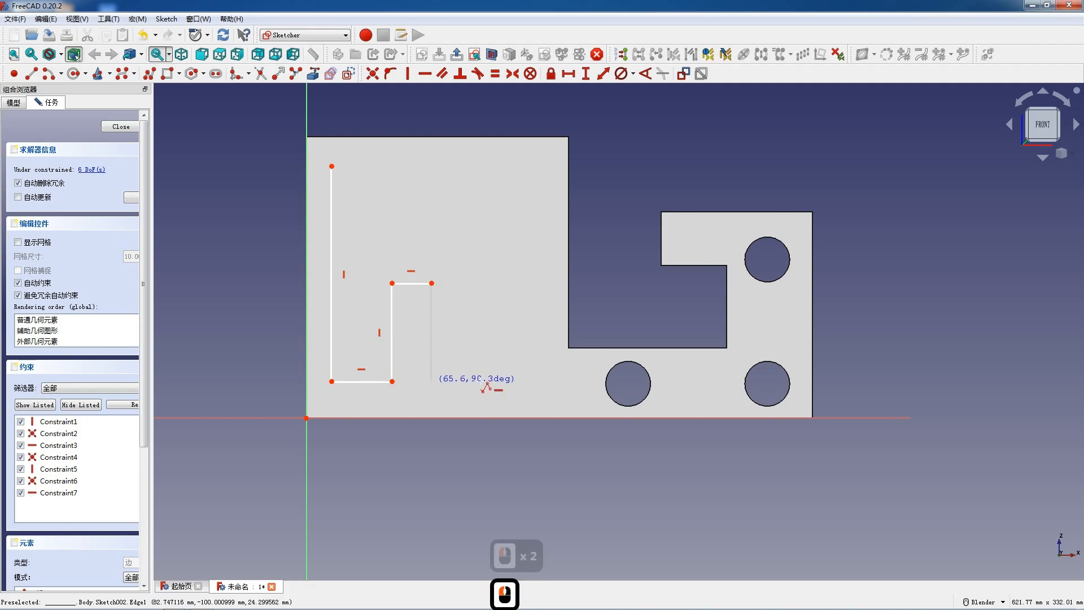
click(527, 381)
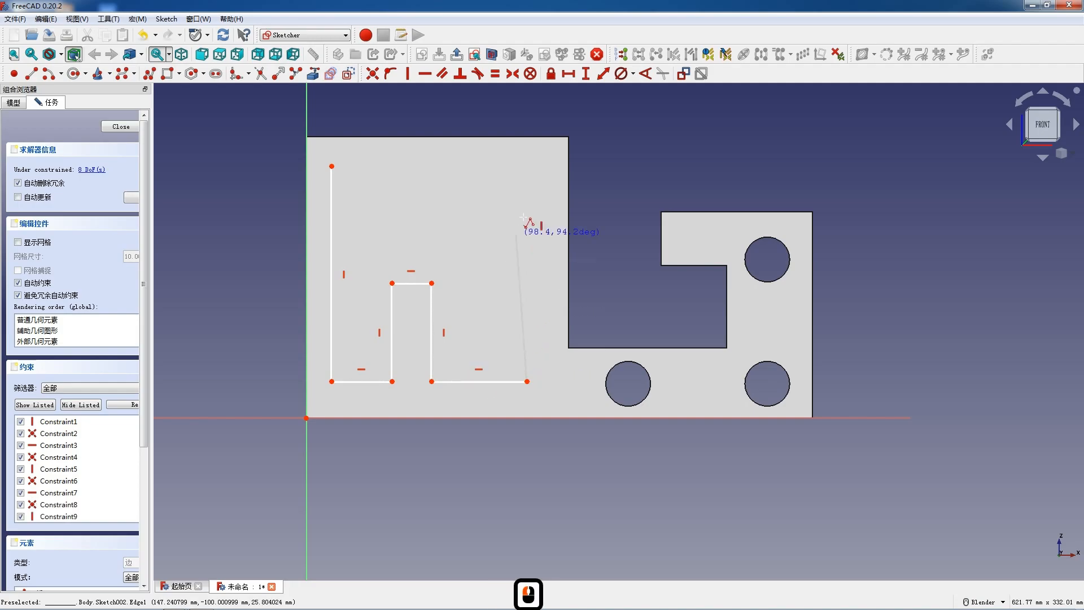
click(527, 161)
click(333, 163)
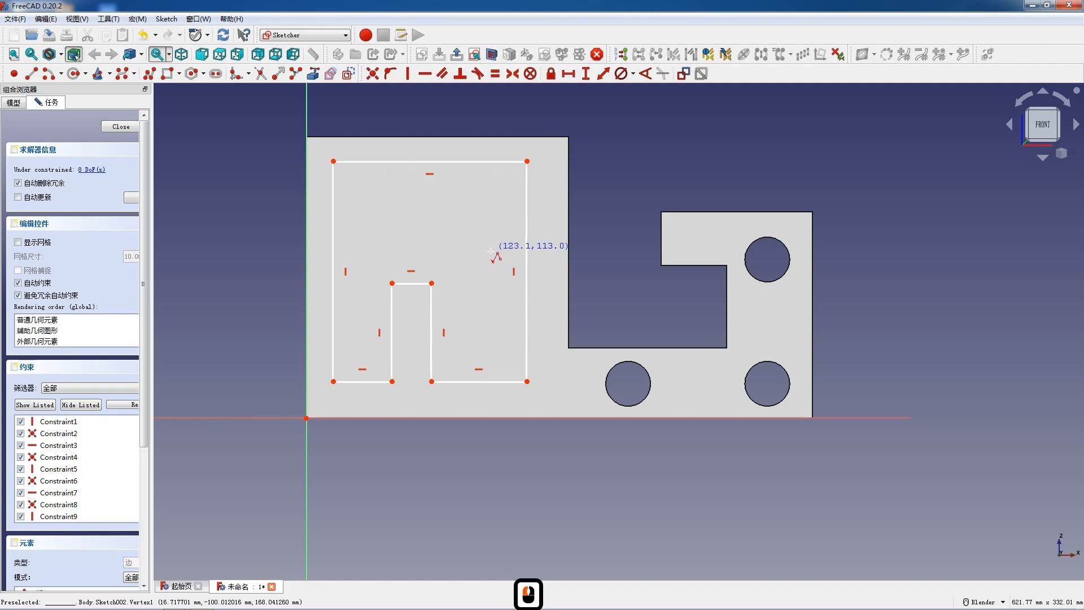
key(Escape)
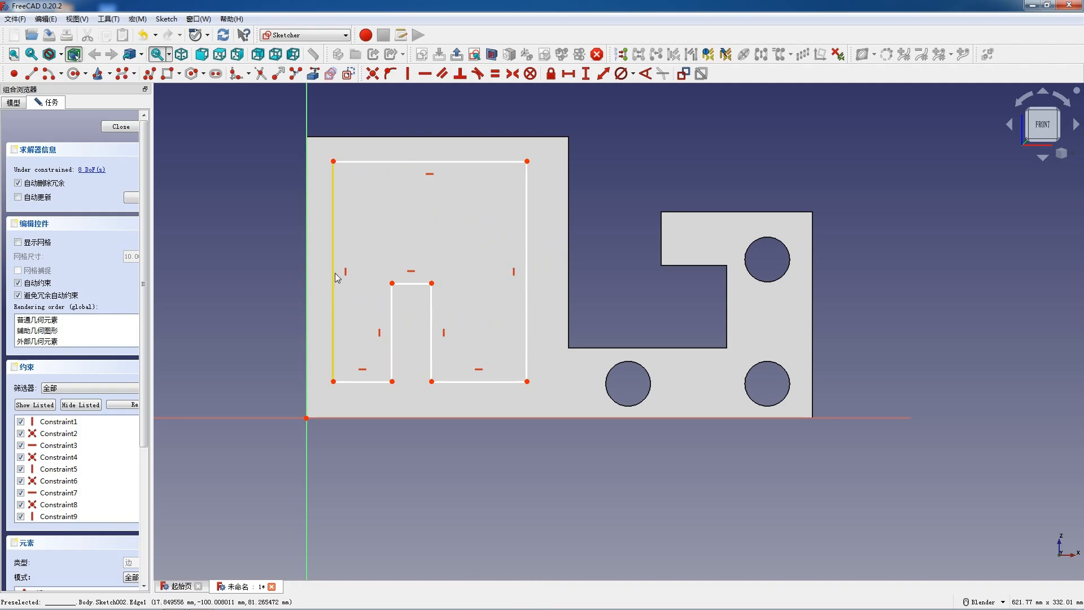
Project the tall block's top edge into the sketch as external geometry.
click(313, 74)
click(358, 137)
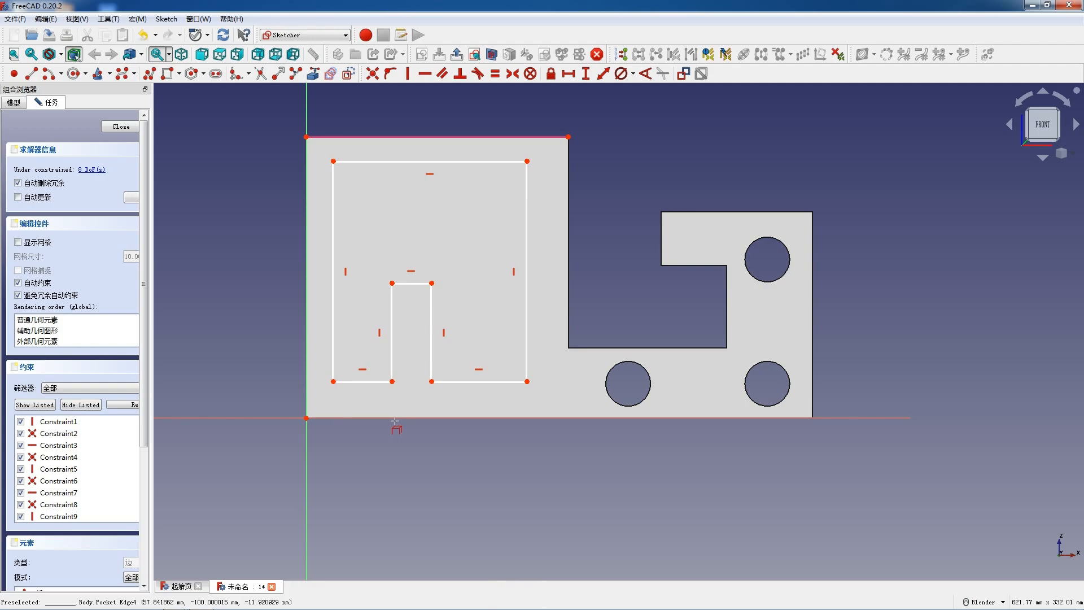
key(Escape)
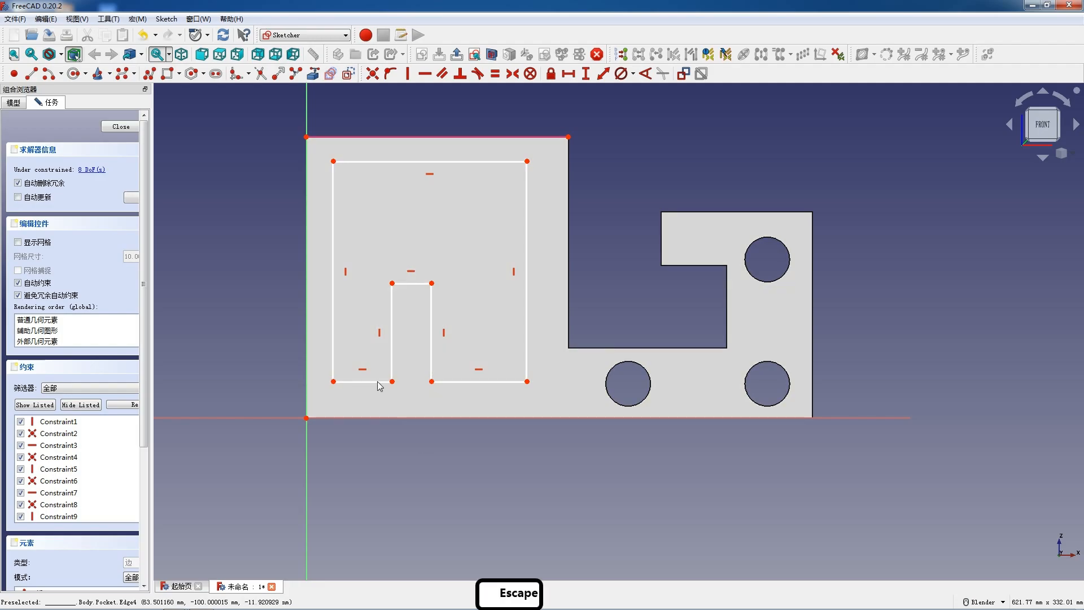
Set the outline's upper left corner 23 mm horizontally from the block's upper left corner.
click(333, 161)
click(306, 136)
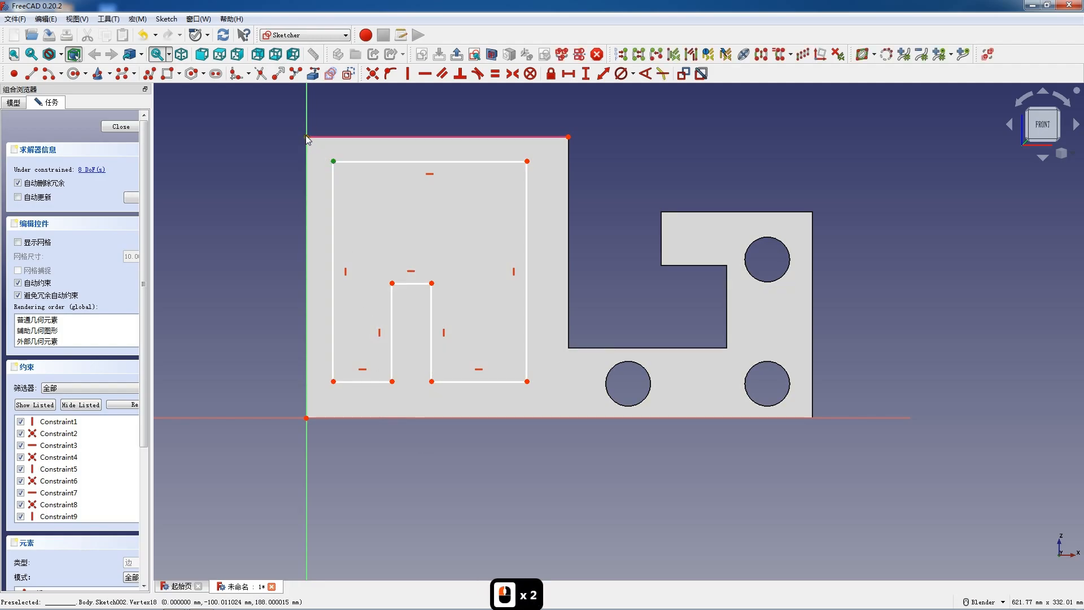
text(i)
text(23)
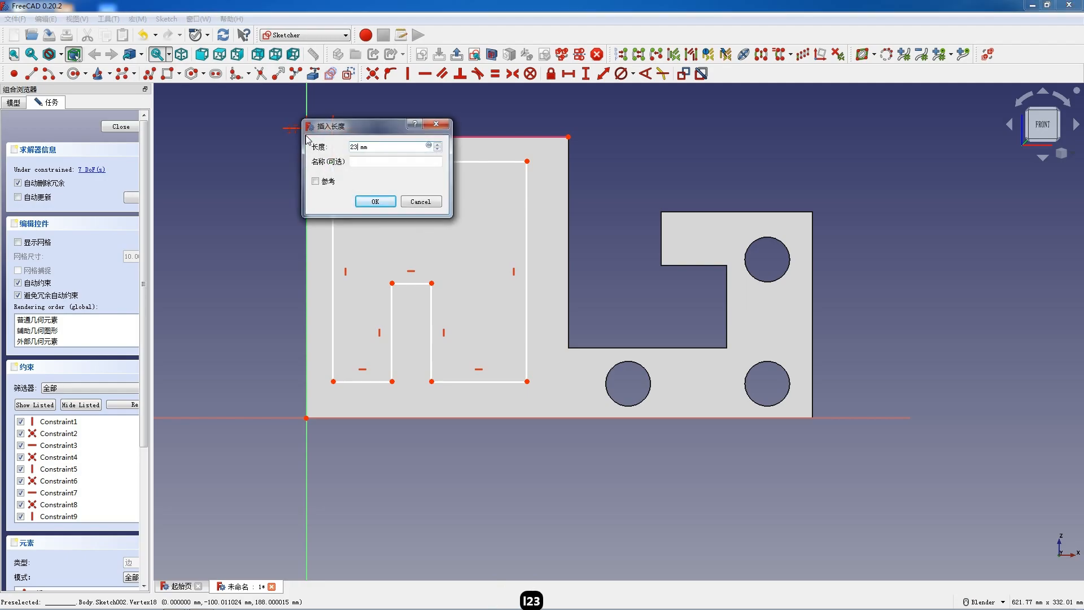
key(Return)
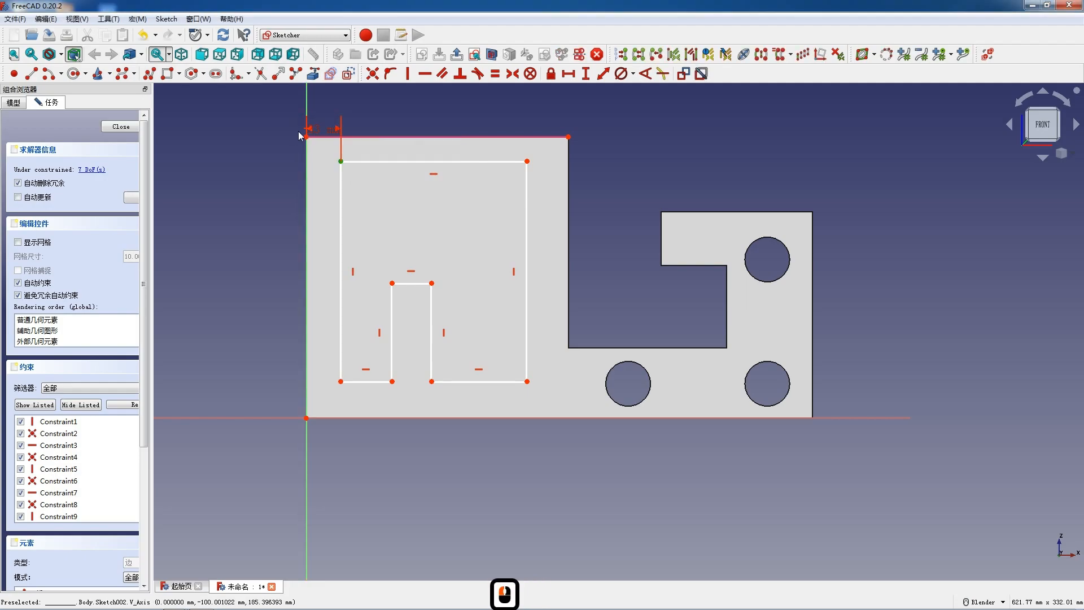
click(306, 136)
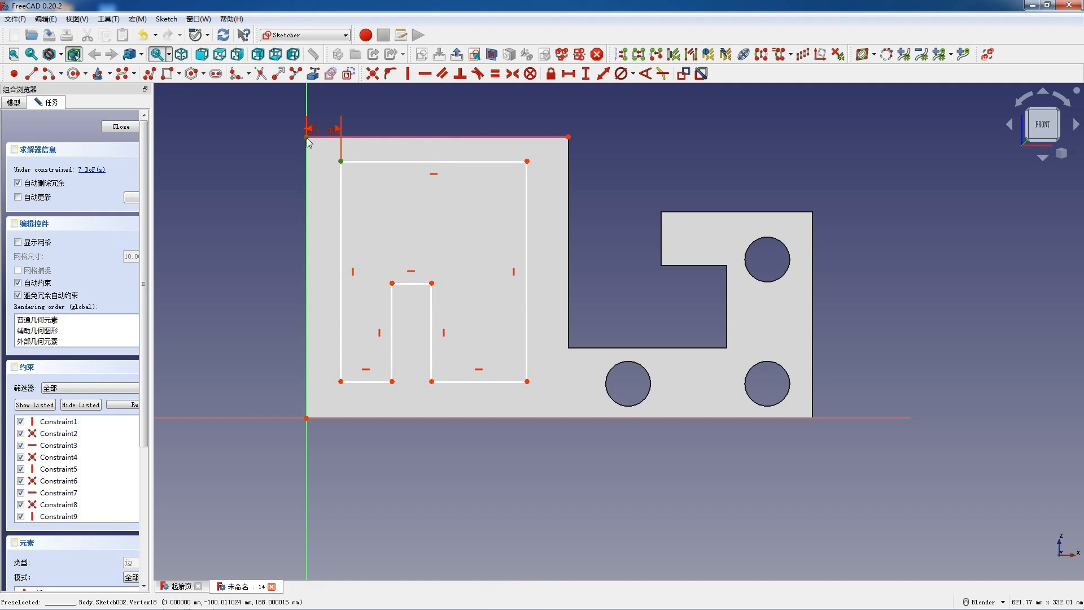
click(249, 214)
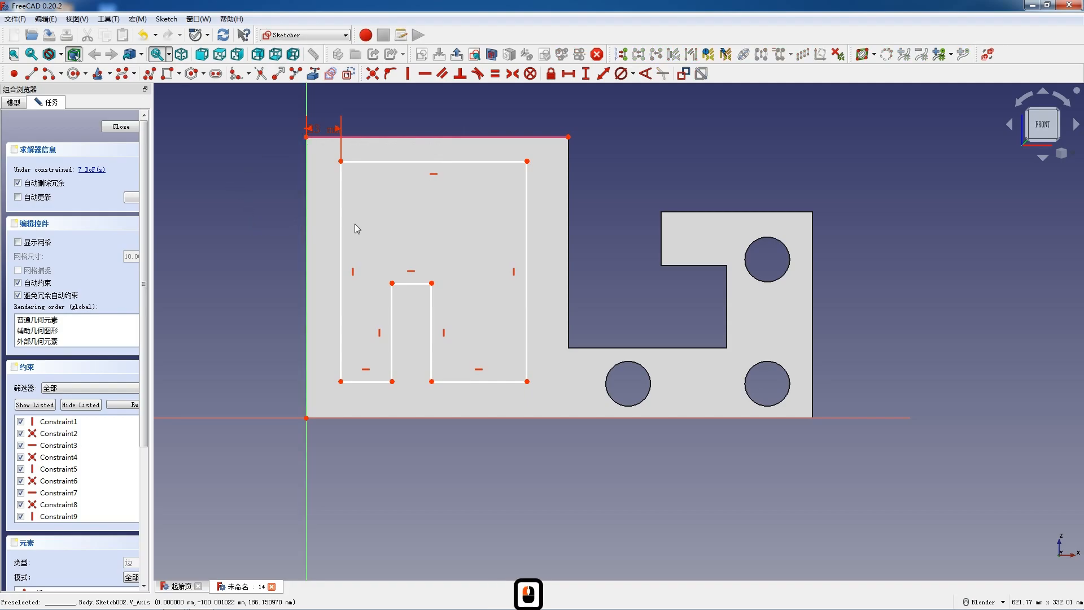
Set the outline's left side to 142 mm vertically and place the dimension outside the block.
click(341, 382)
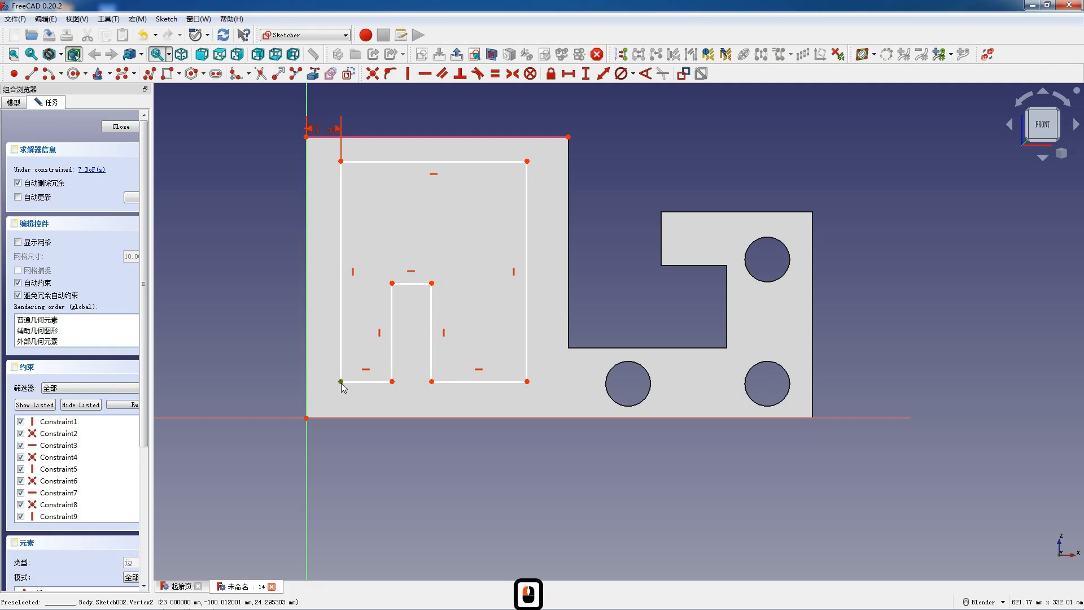
click(341, 318)
click(338, 314)
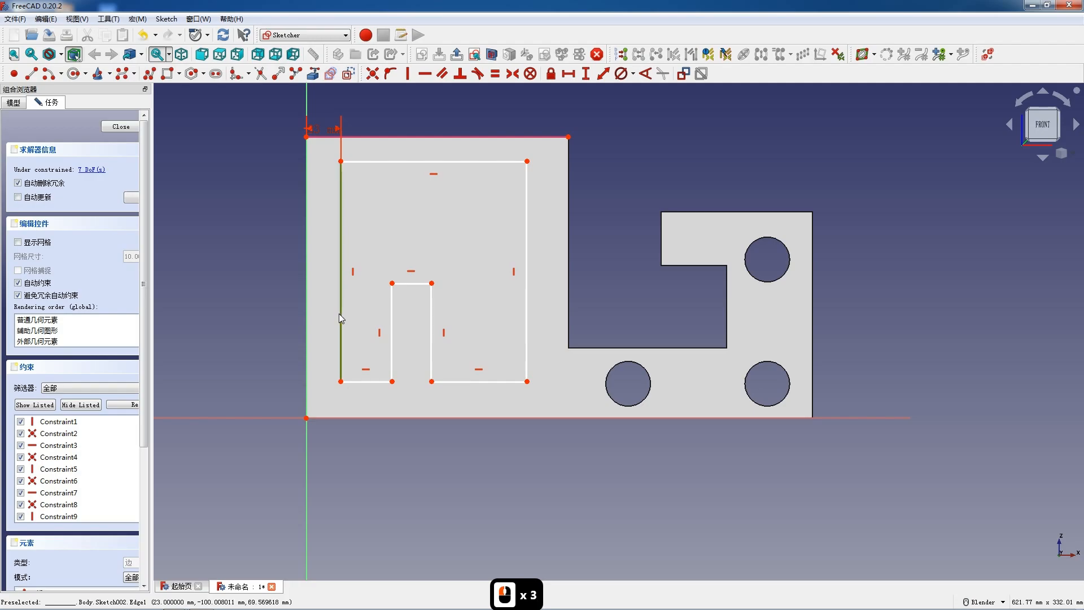
text(i140)
key(Return)
drag(308, 288, 244, 289)
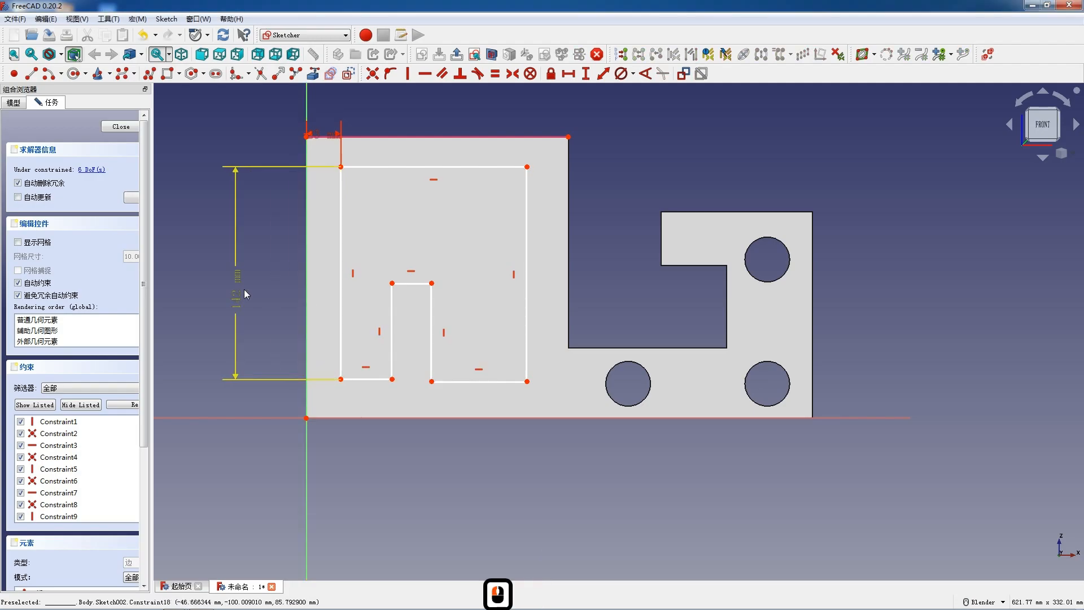
Set the outline's lower left corner 23 mm vertically from the sketch origin.
click(340, 380)
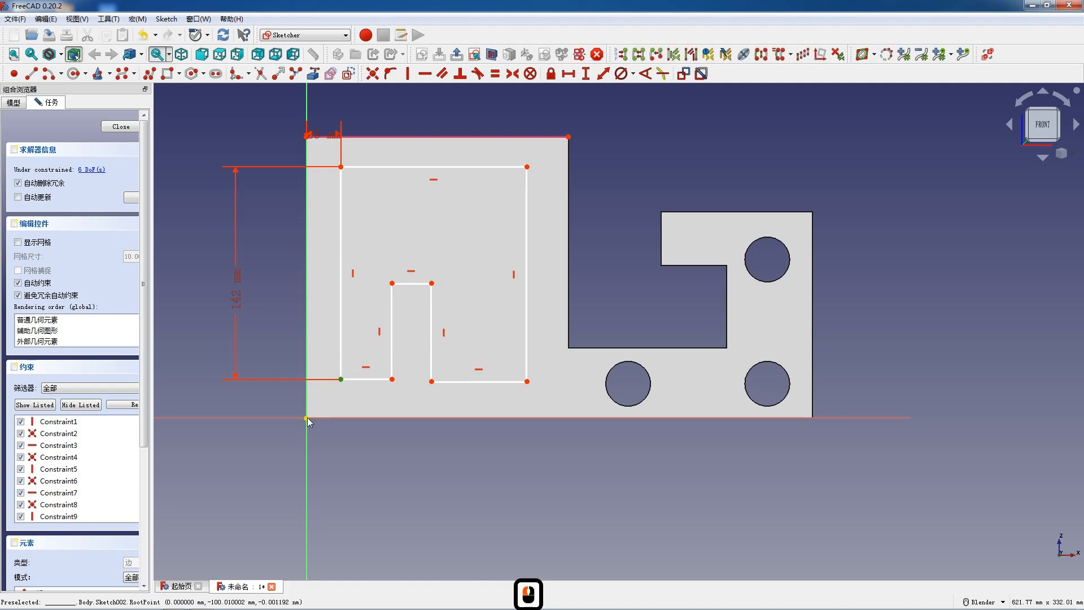
click(307, 418)
text(23)
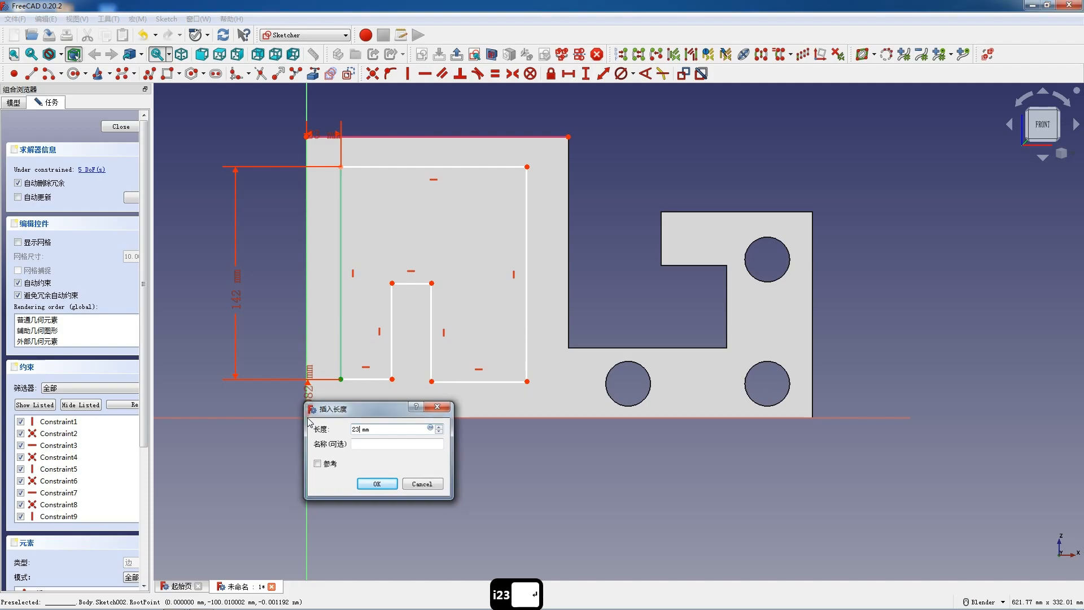
key(Return)
Set the outline's top edge to a horizontal length of 129 mm.
click(361, 171)
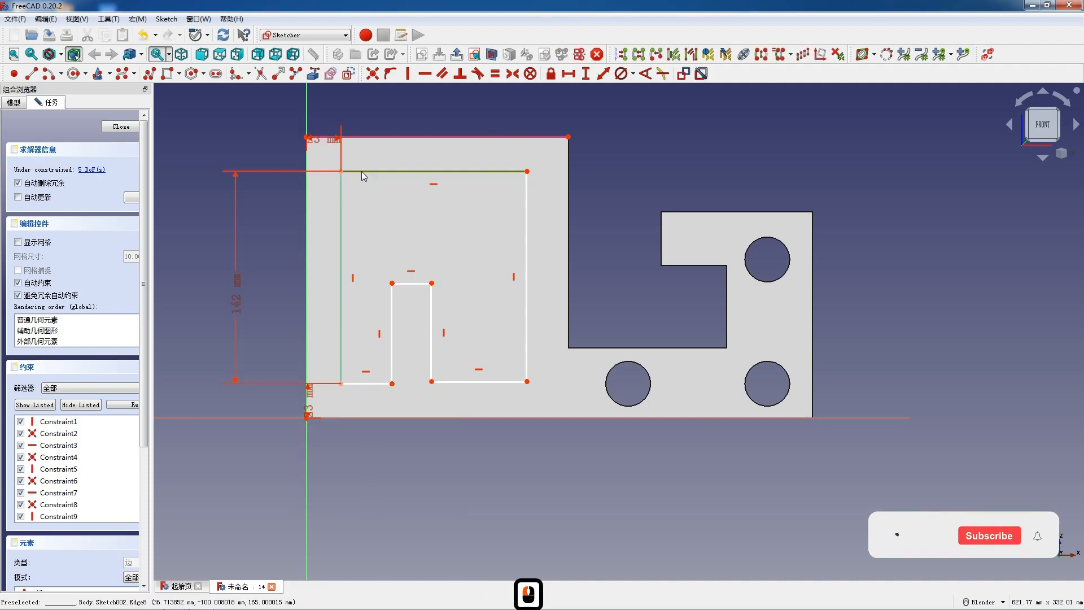
text(l12)
text(9)
key(Return)
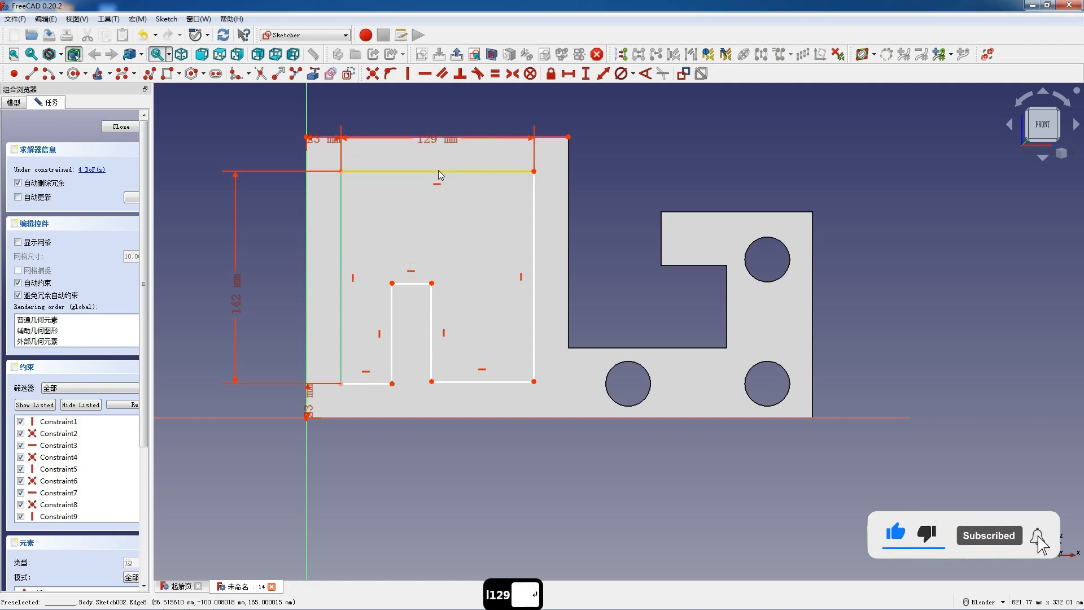
Make the outline's left and right outer sides equal in length.
click(533, 227)
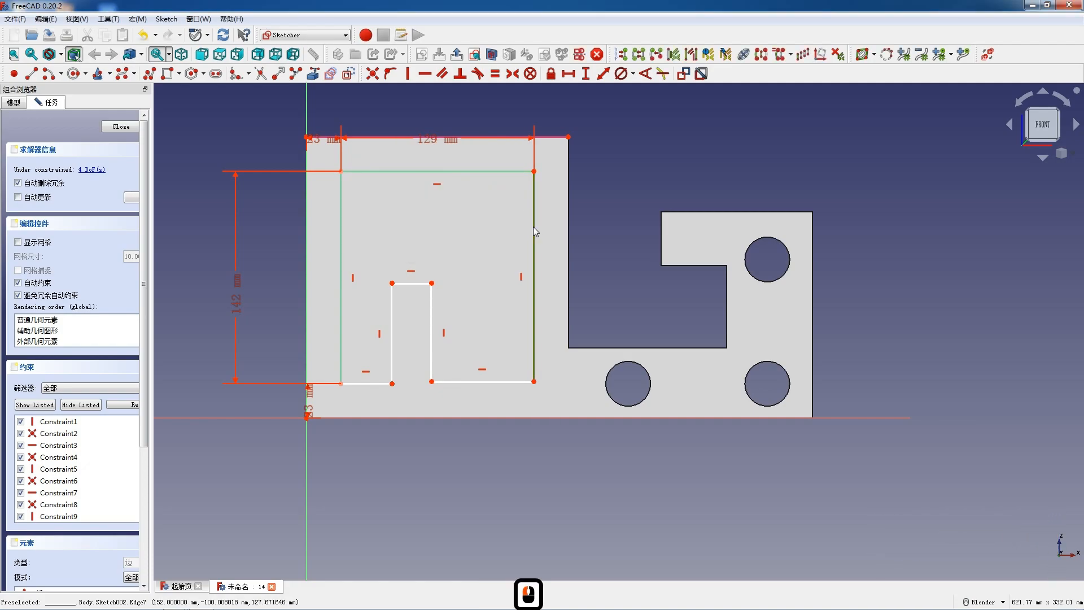
click(340, 213)
key(e)
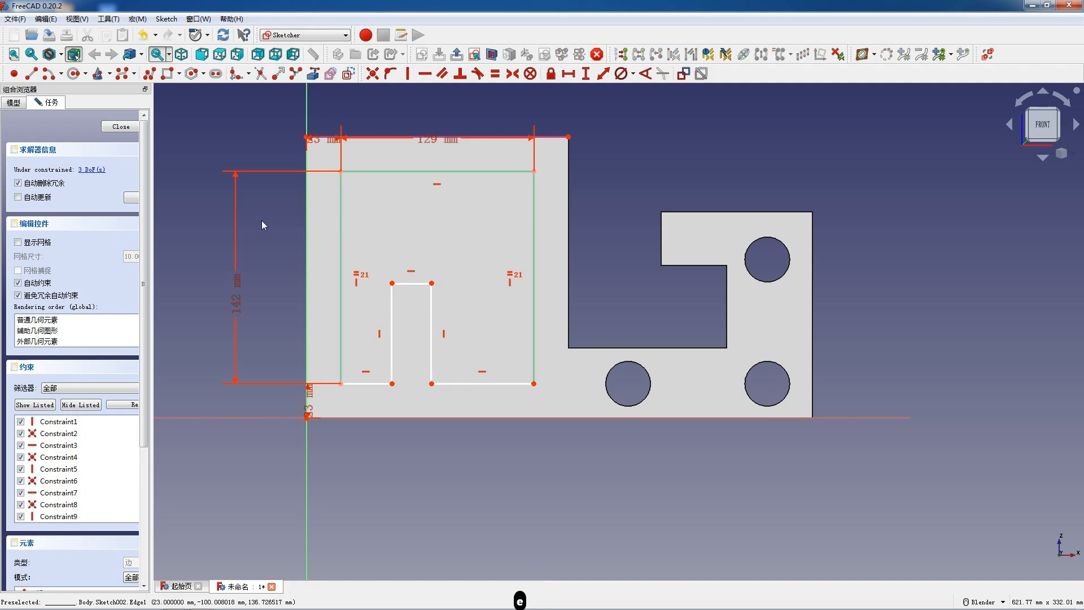
click(457, 320)
Move the notch toward the outline's middle and set the notch's width to 38 mm.
drag(423, 287, 448, 286)
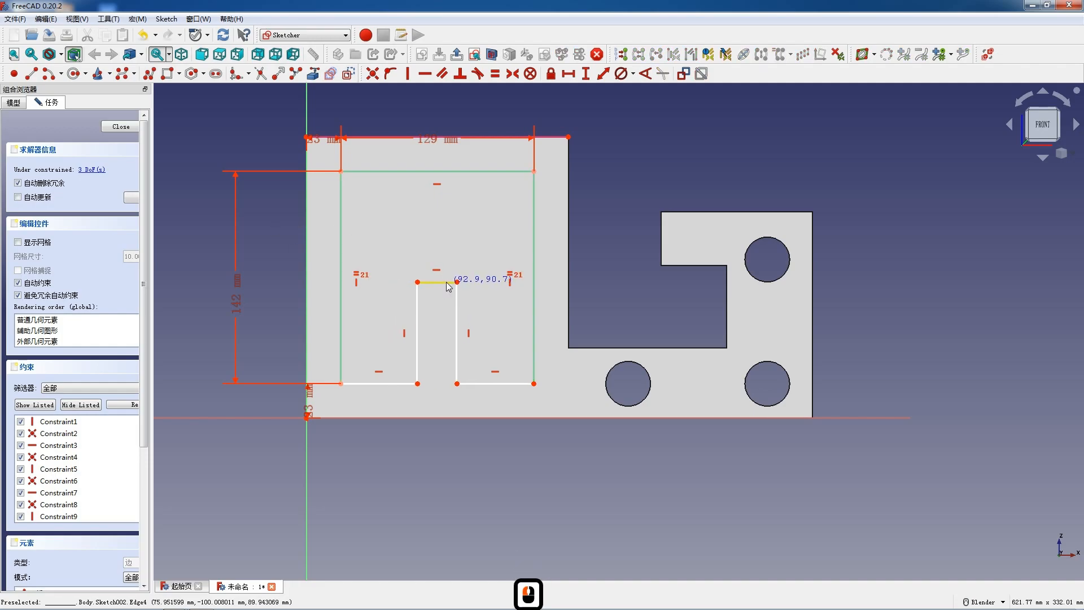
click(473, 384)
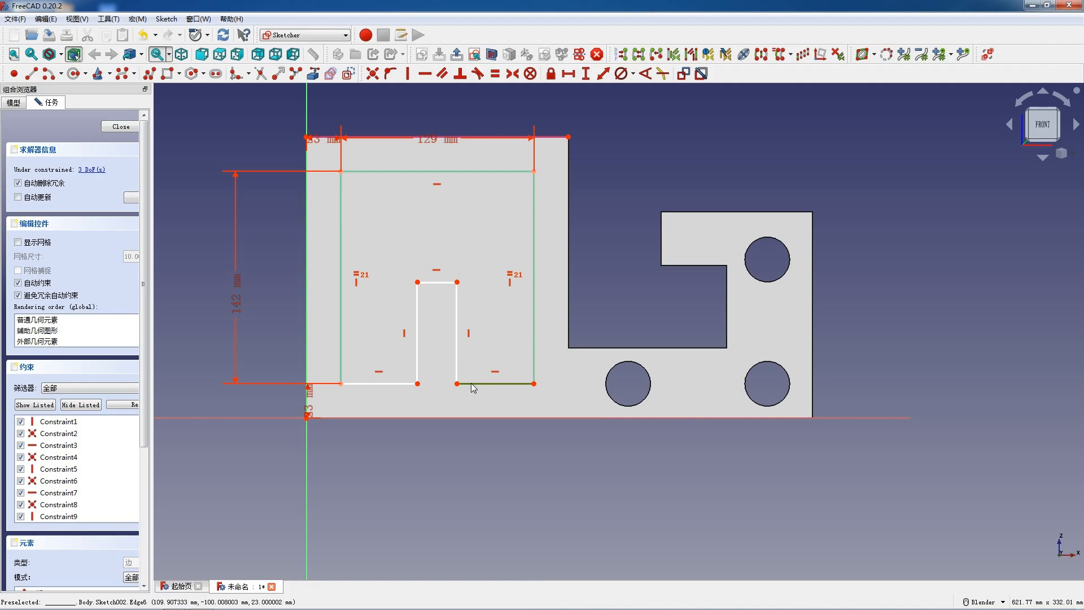
click(430, 289)
click(436, 295)
click(440, 294)
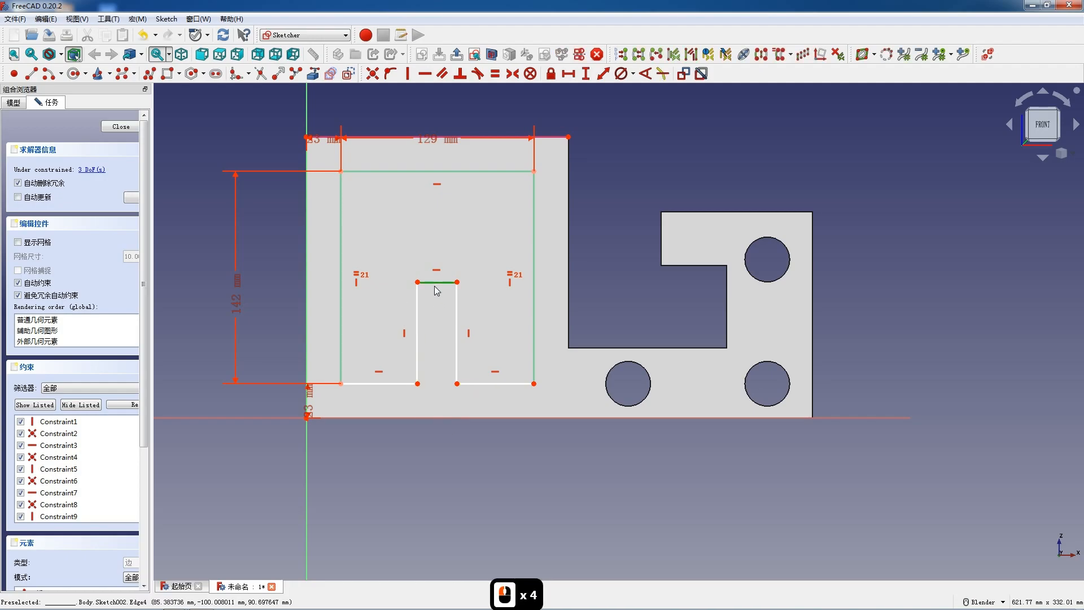
text(l)
text(3)
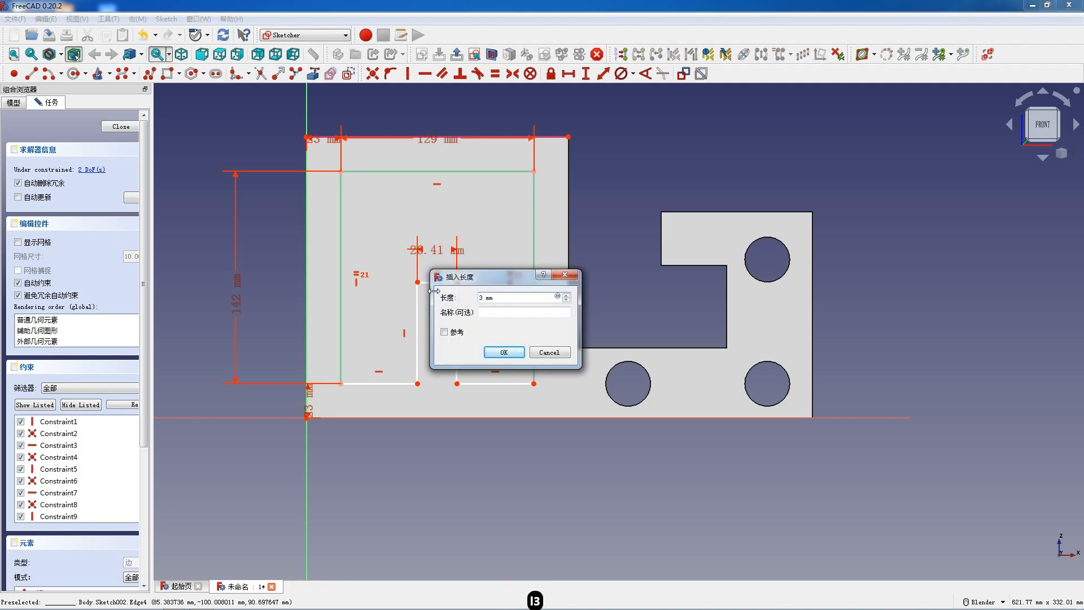
text(8)
key(Return)
Set the bottom segment left of the notch to a horizontal length of 49 mm.
click(375, 382)
key(l)
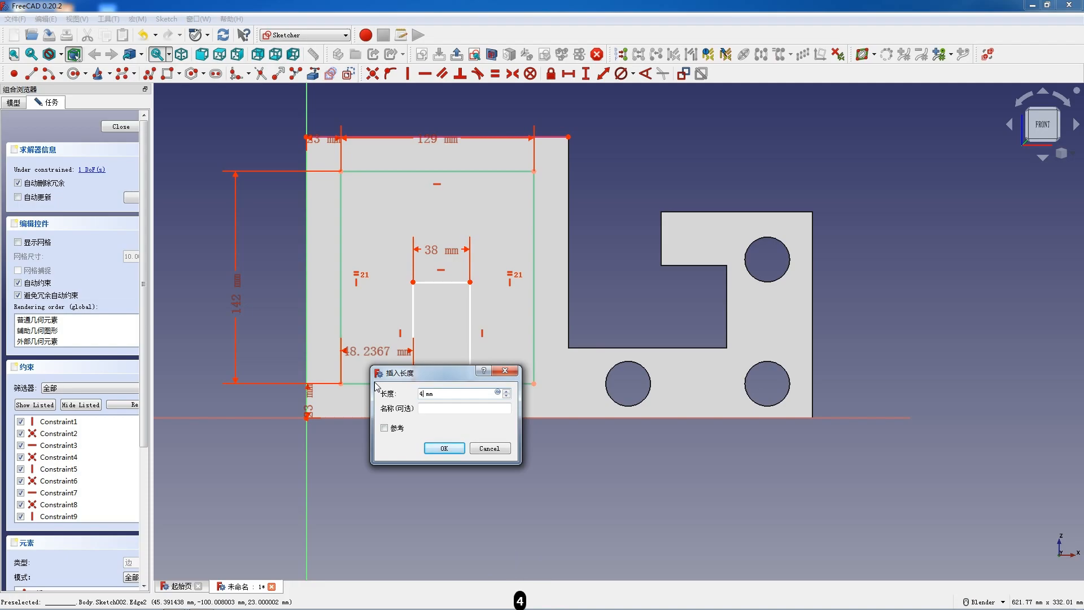
key(Return)
Set the notch's height to 93 mm and close the sketch.
click(413, 307)
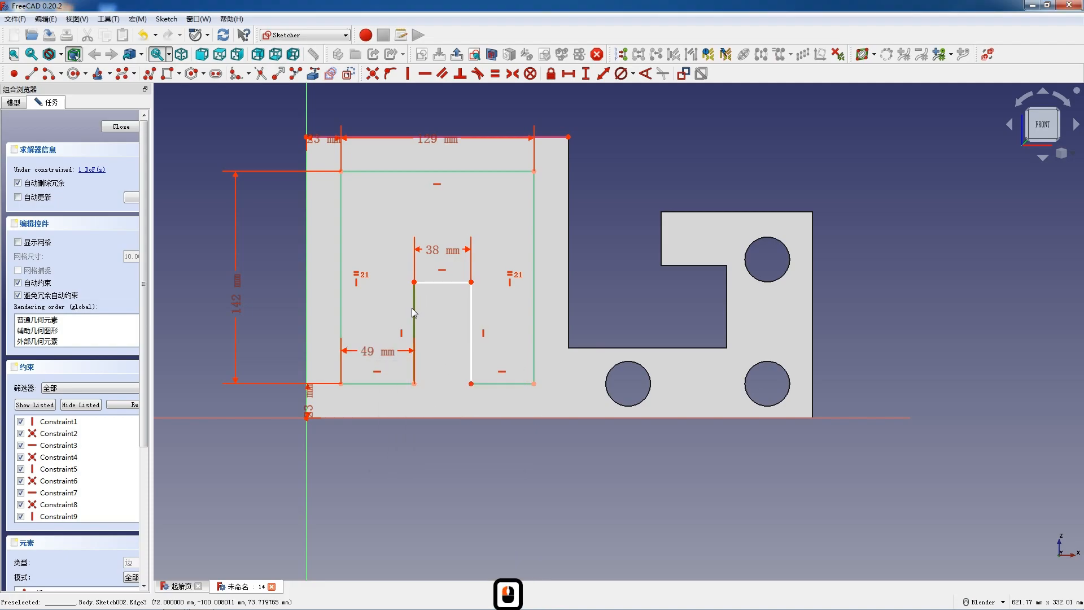
key(i)
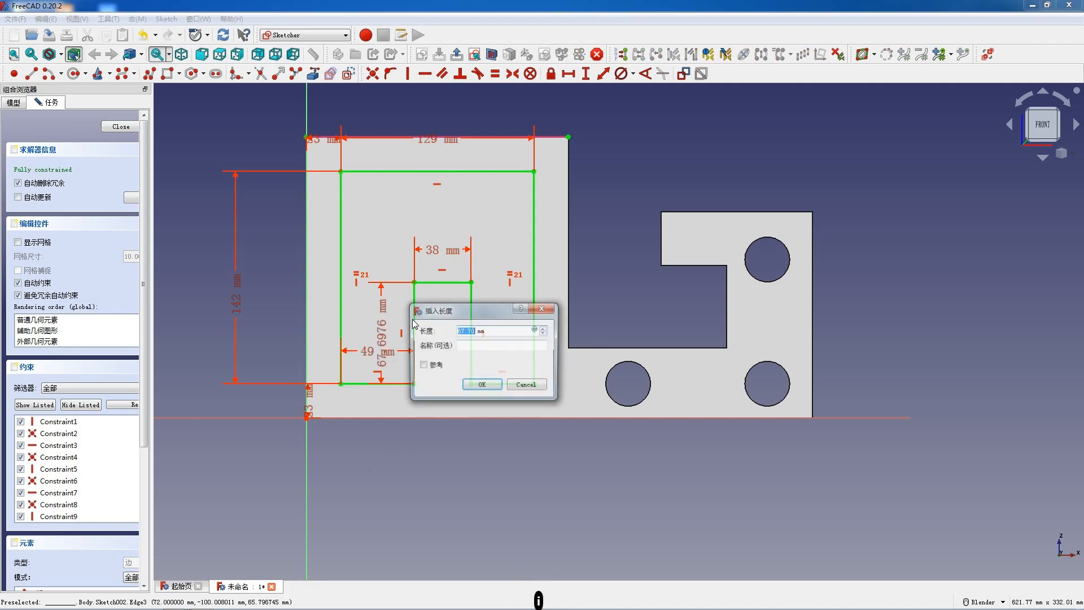
text(8)
key(BackSpace)
text(93)
key(Return)
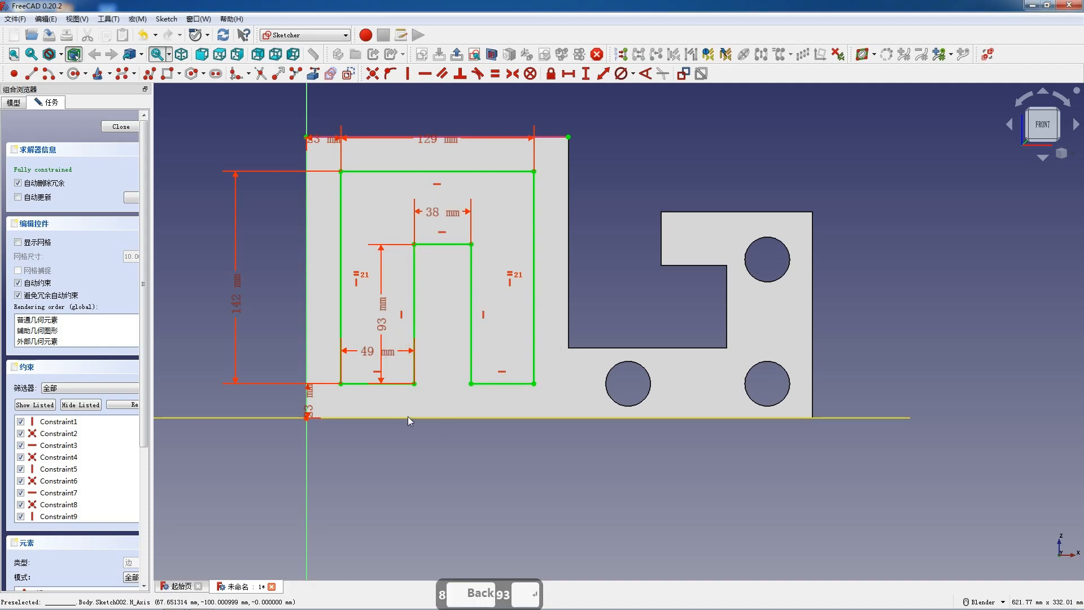
click(120, 128)
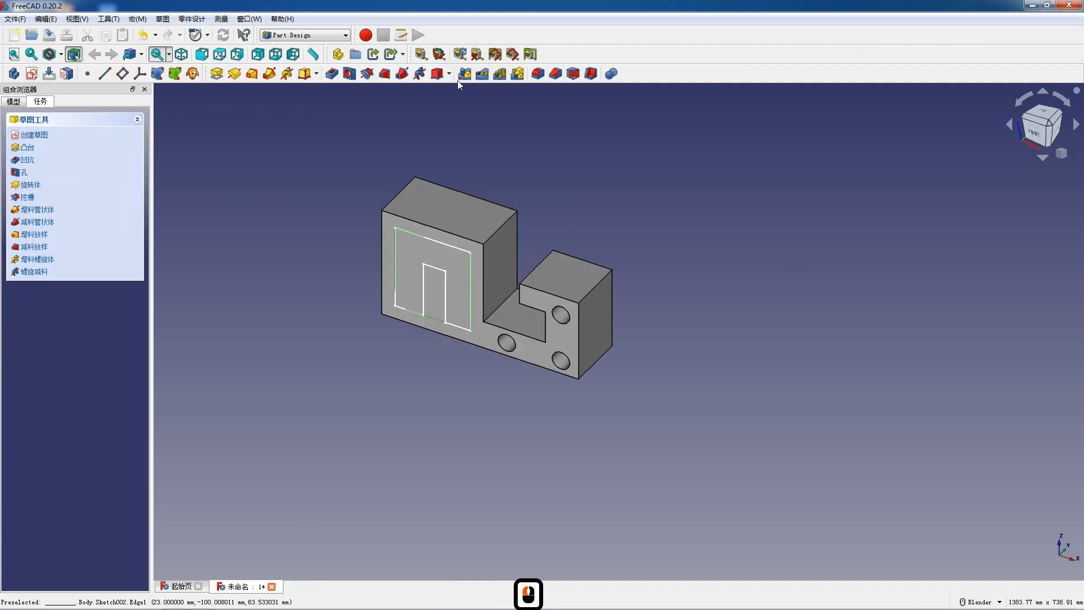
Pocket the notched outline sketch through the whole thickness of the tall block.
click(342, 78)
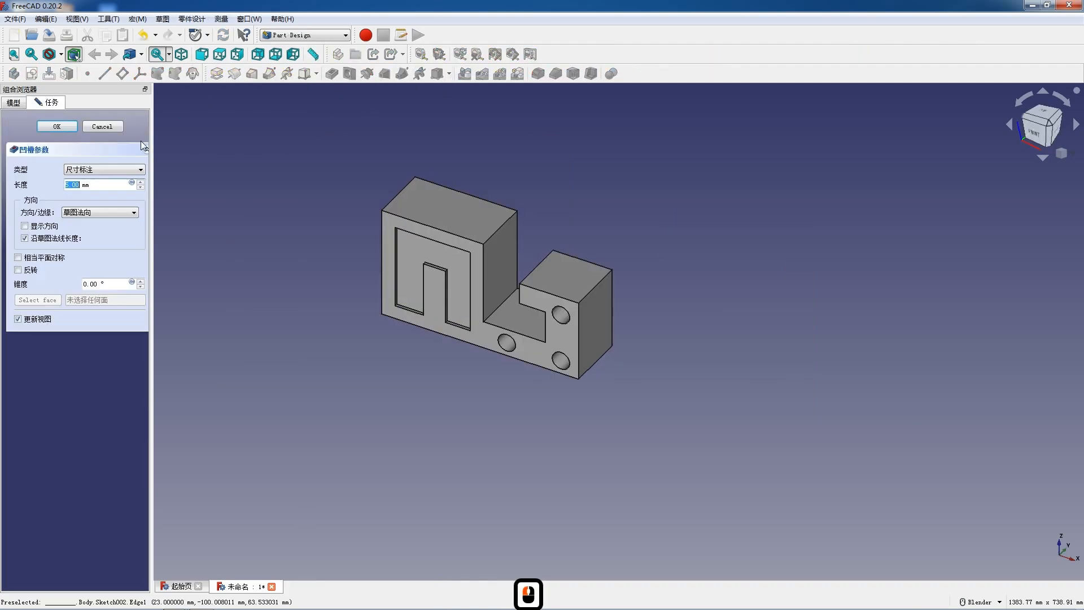
click(91, 170)
click(84, 178)
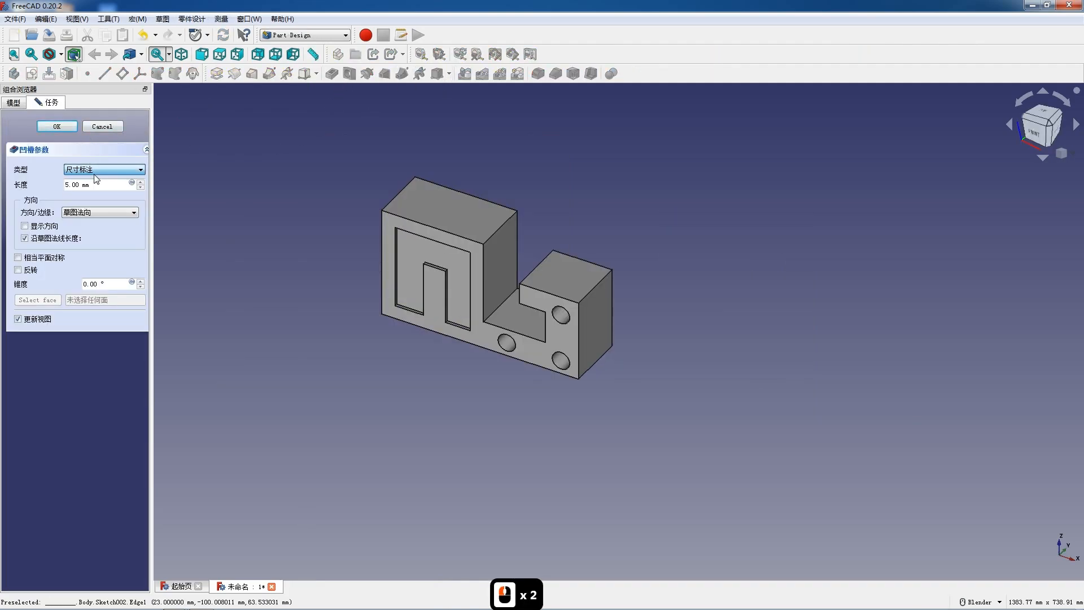
key(Return)
mouse_move(484, 425)
middle_down()
mouse_move(557, 375)
mouse_move(399, 392)
mouse_move(485, 422)
middle_up()
With the part in front view, create a TechDraw page from the template A3_Master's Path_CN_NO_CLIP.svg.
click(202, 54)
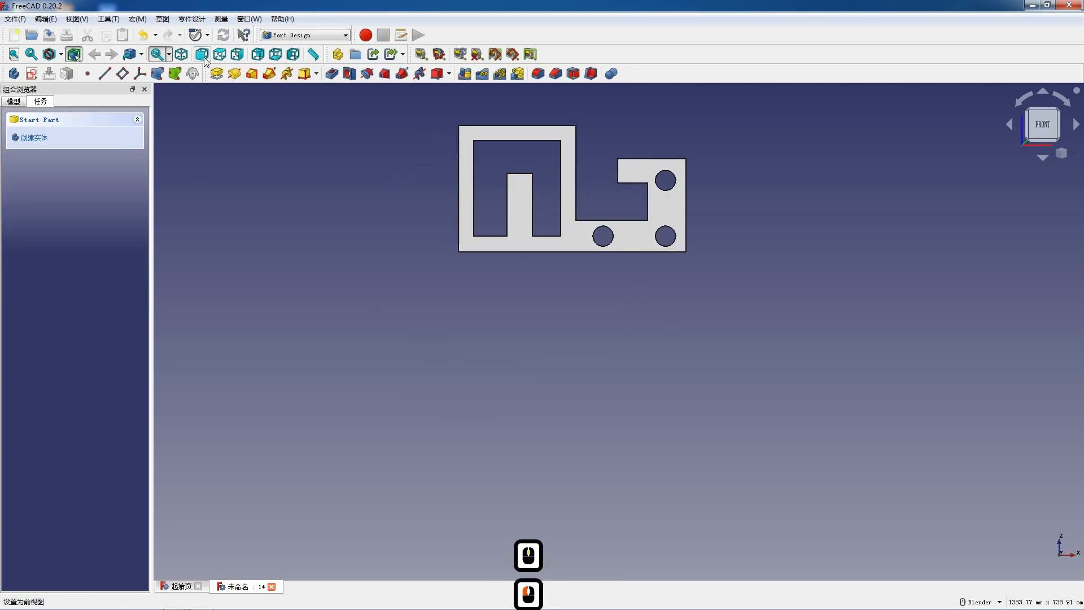
click(308, 35)
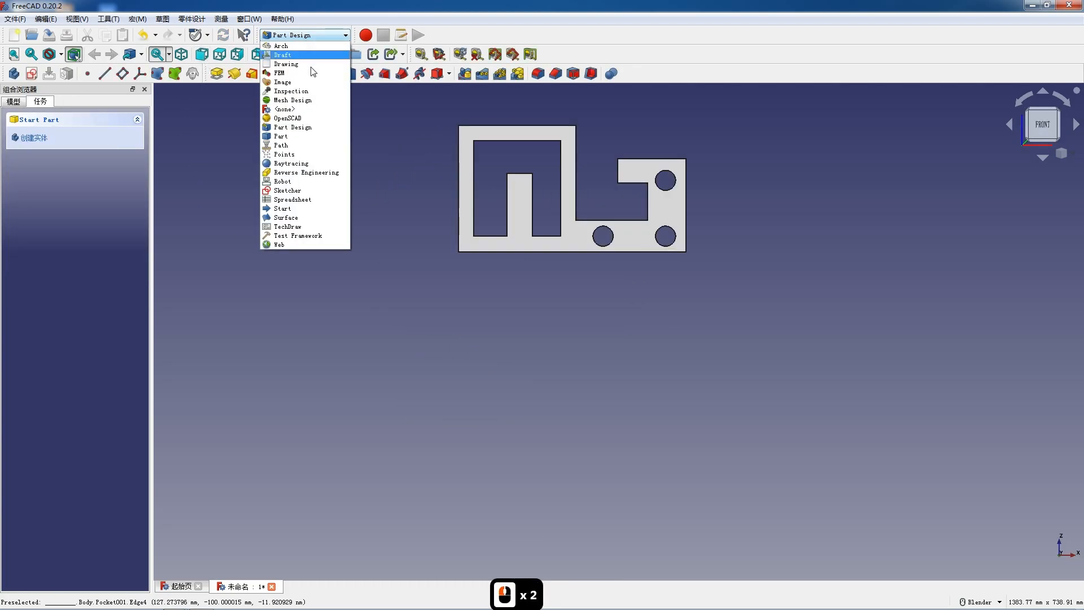
click(302, 227)
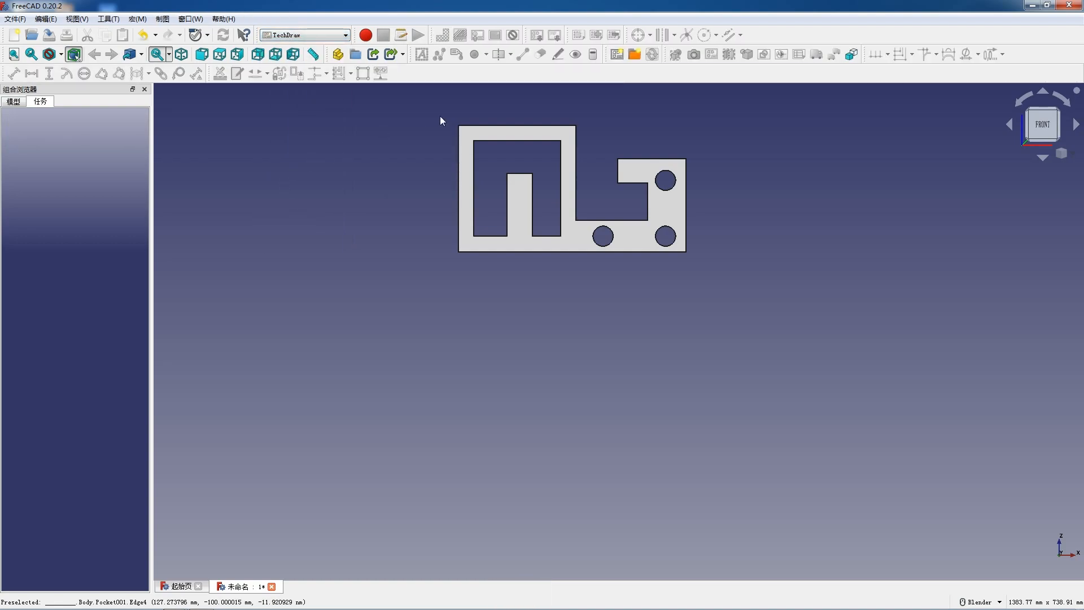
click(633, 55)
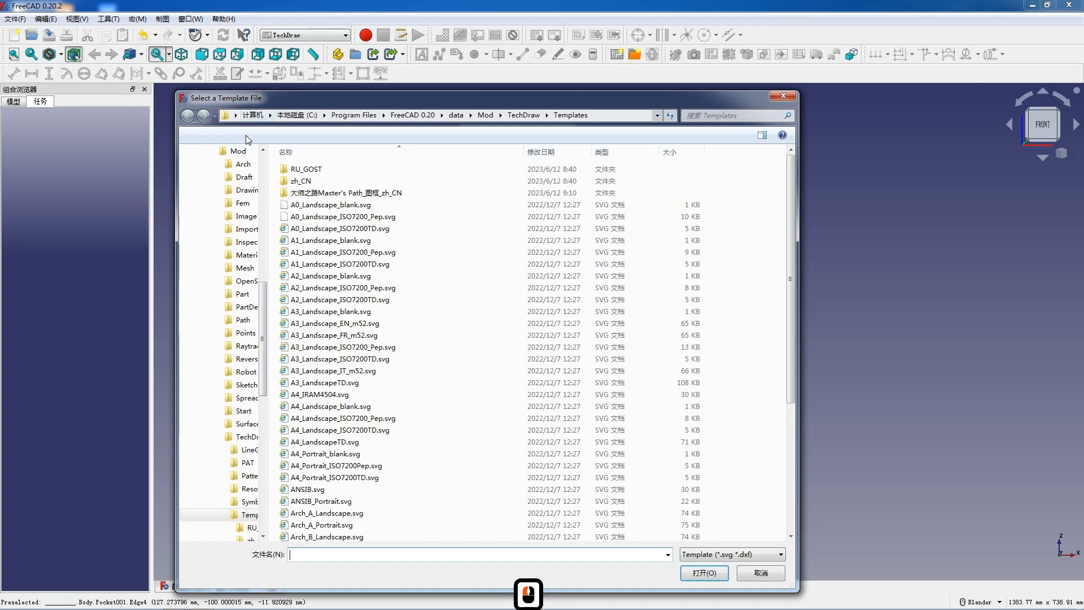
double_click(336, 195)
double_click(317, 170)
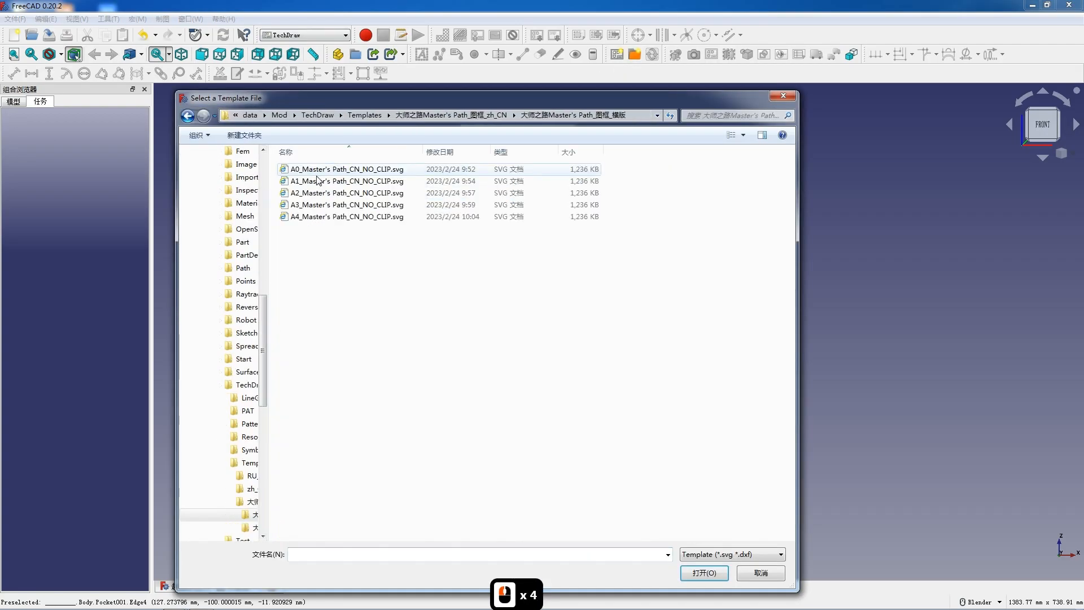
double_click(320, 205)
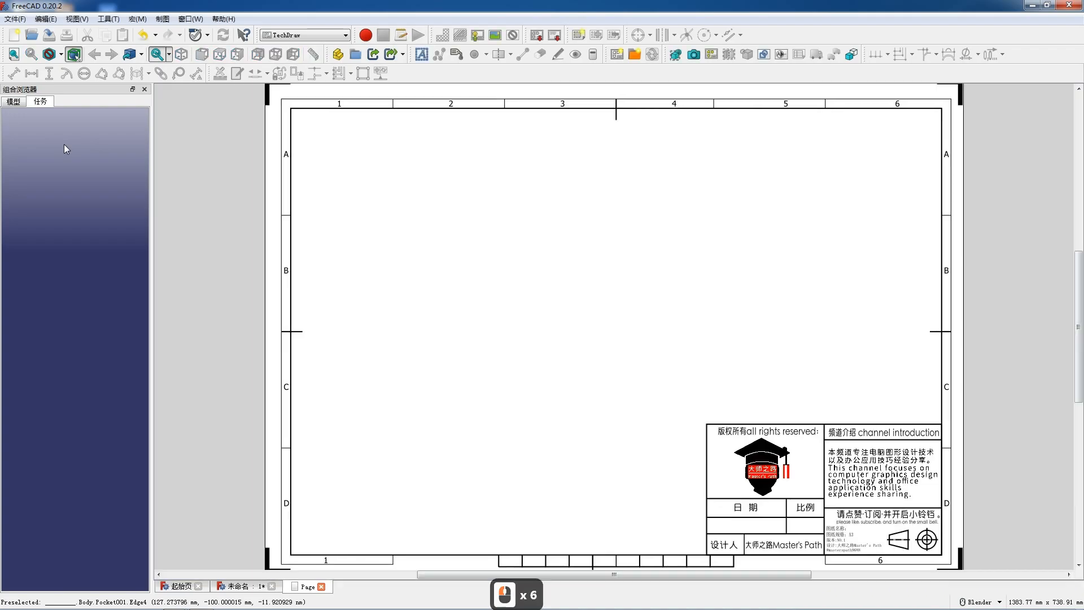
Start a projection group of the Body on the new drawing page.
click(20, 103)
double_click(47, 150)
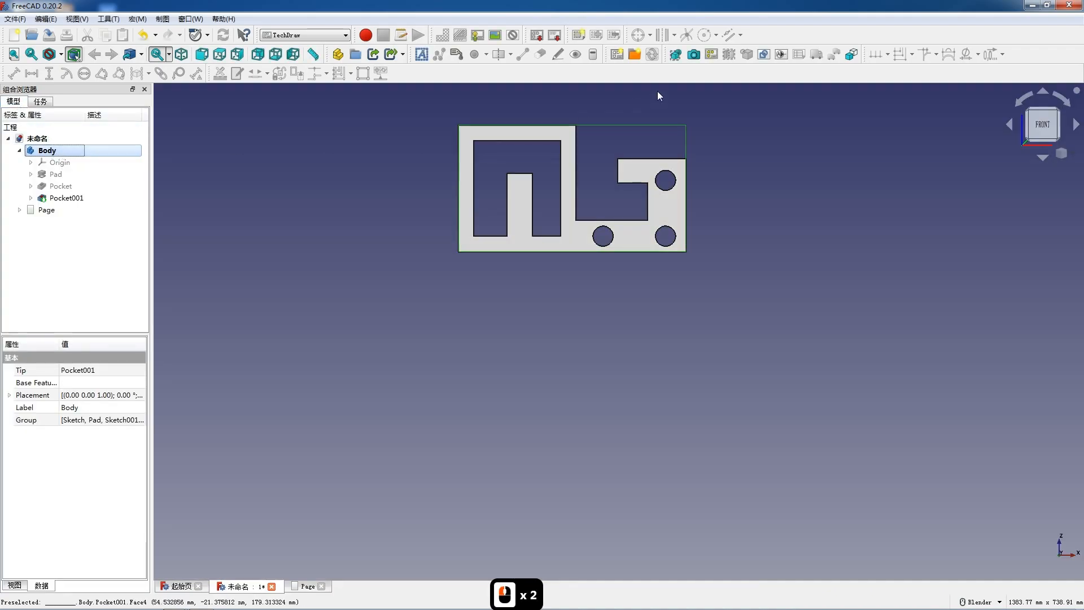
click(710, 55)
click(16, 103)
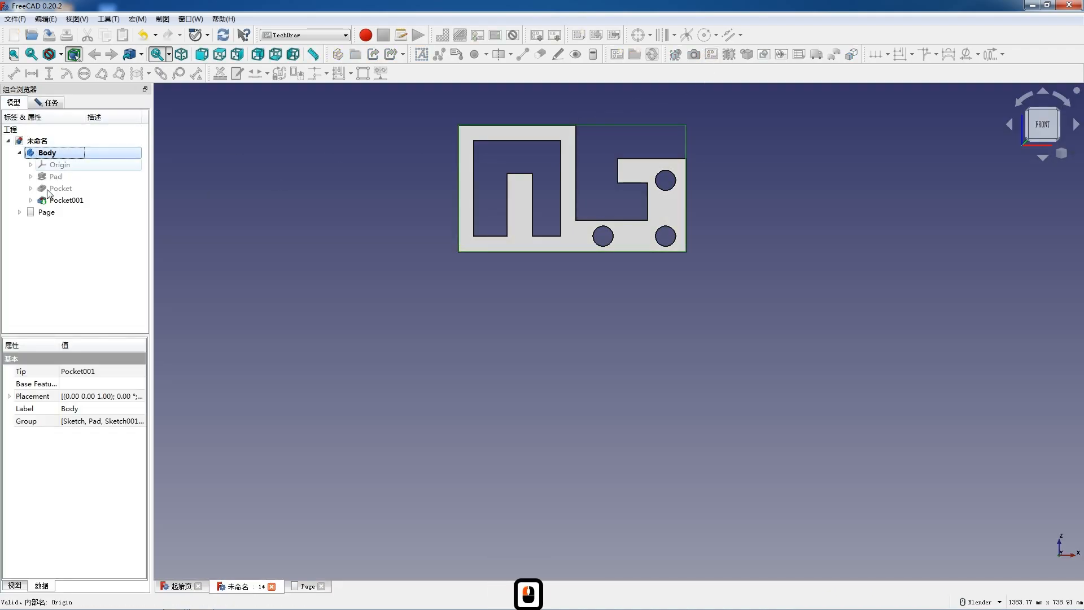
double_click(46, 212)
triple_click(371, 305)
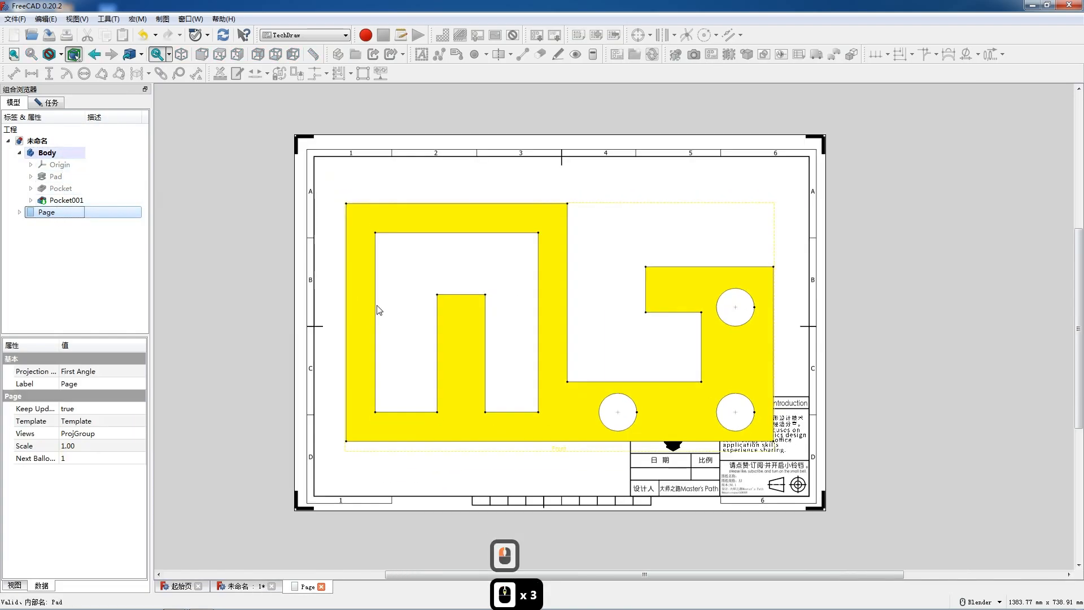
Give the projection group a custom scale of 1:3 and add the Top view below the Front view.
click(107, 182)
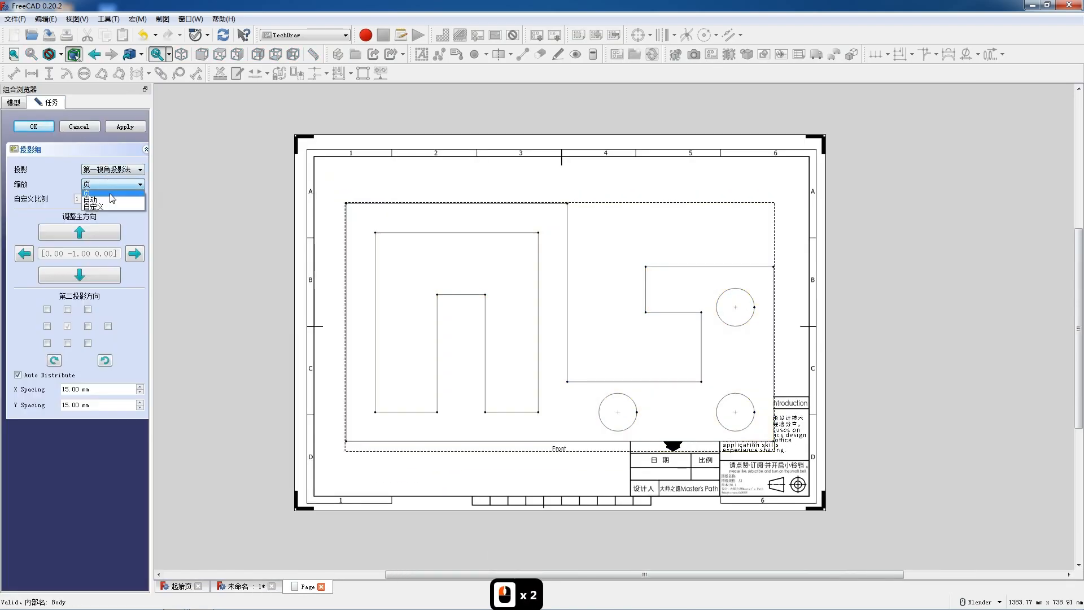
click(113, 209)
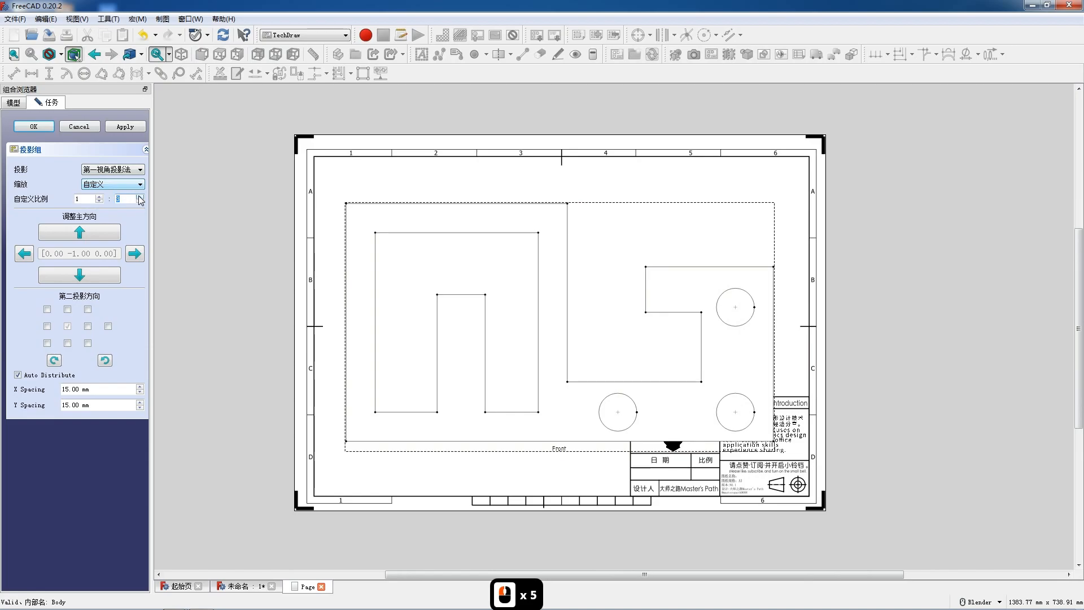
click(68, 343)
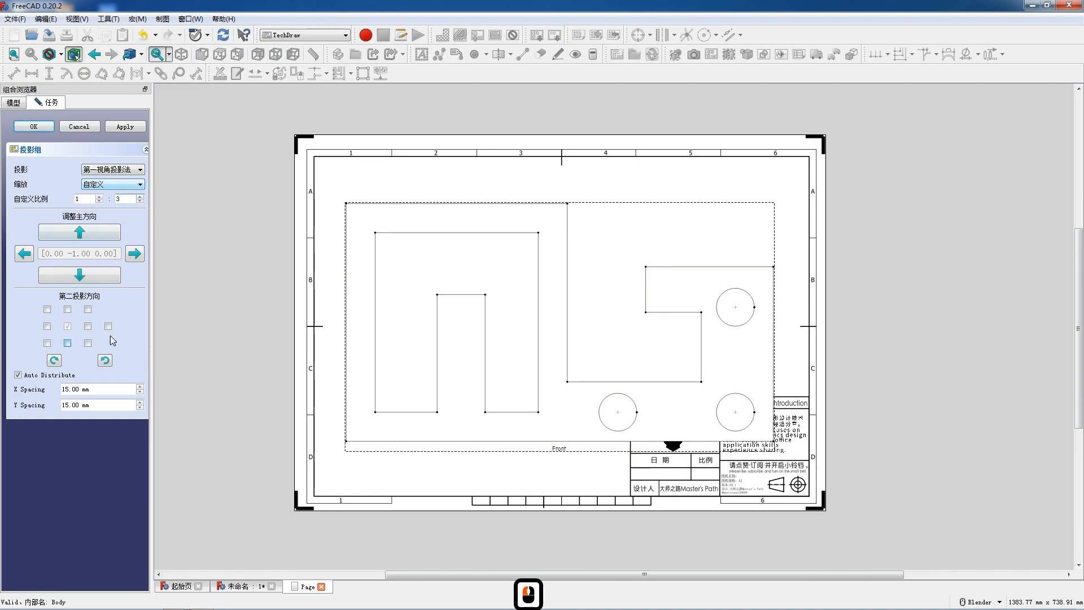
scroll(344, 223, down, 4)
scroll(371, 270, up, 2)
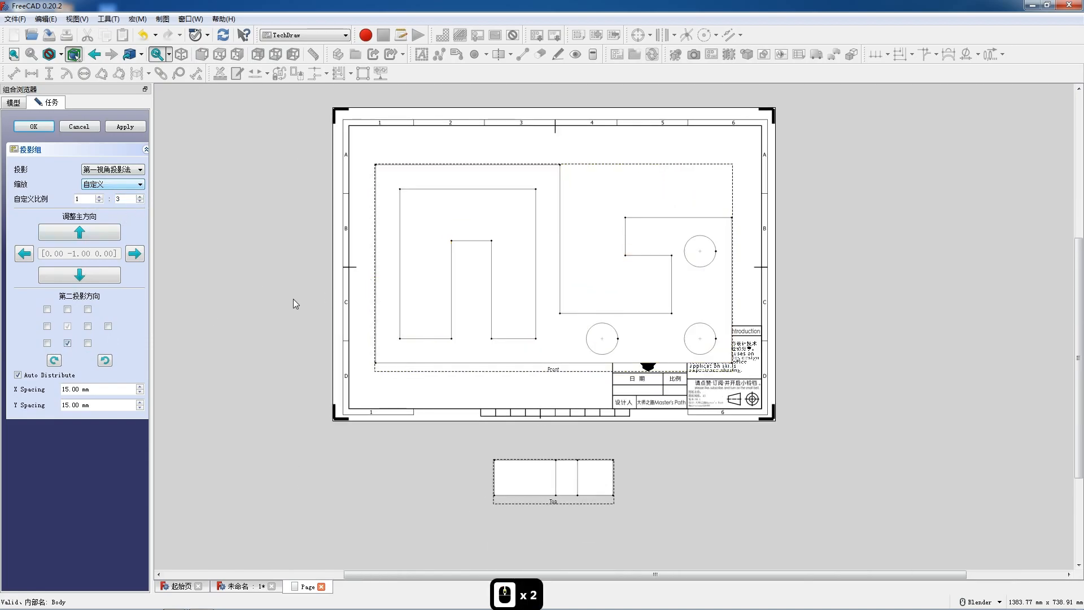
Change the projection group's scale to 1:2, add the Right and FrontTopRight views, and accept the group.
click(139, 201)
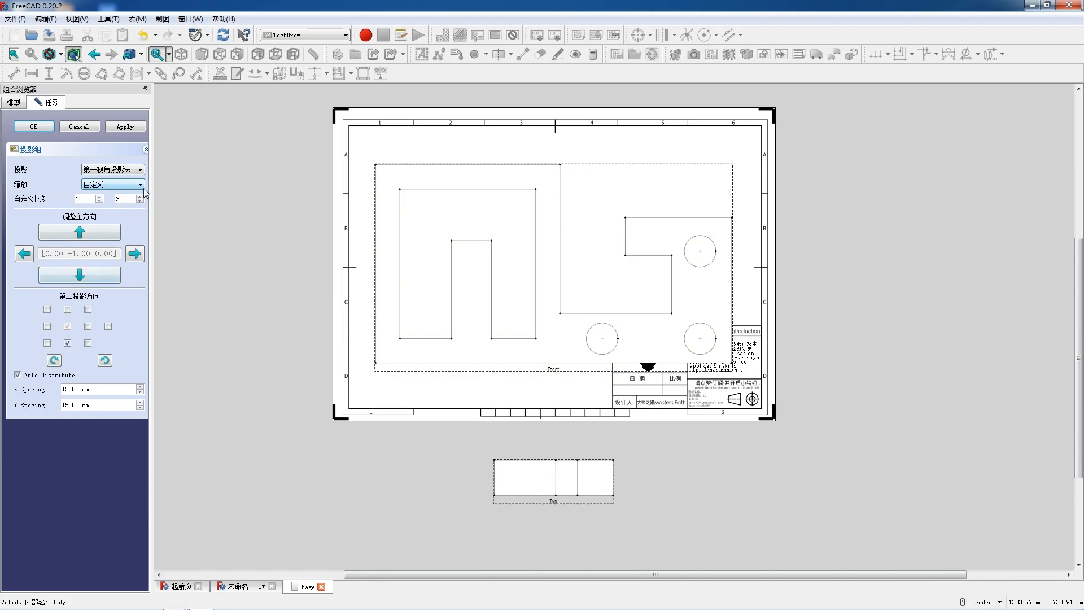
click(88, 326)
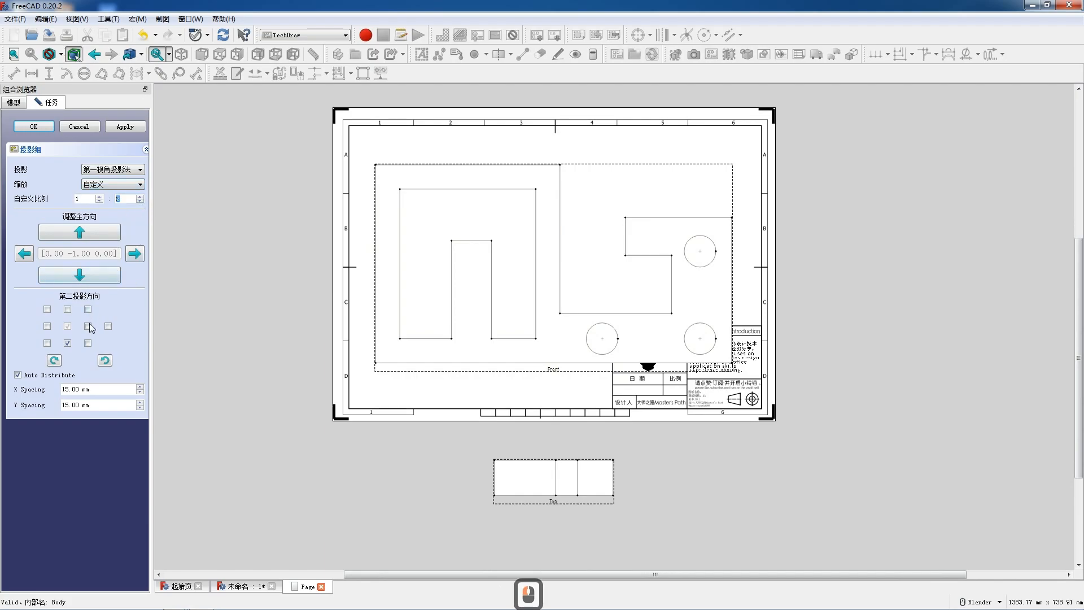
click(87, 326)
click(47, 325)
click(47, 343)
scroll(400, 302, down, 5)
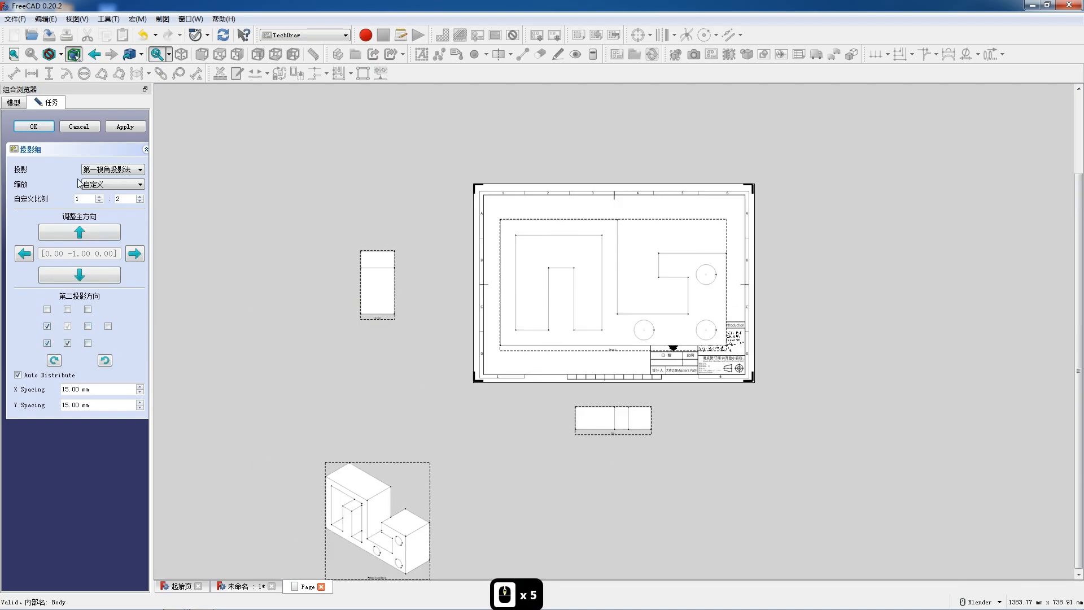
click(34, 127)
Move the Front view to the sheet's upper left area and bring the Top view closer beneath it.
scroll(595, 276, down, 3)
scroll(595, 277, up, 6)
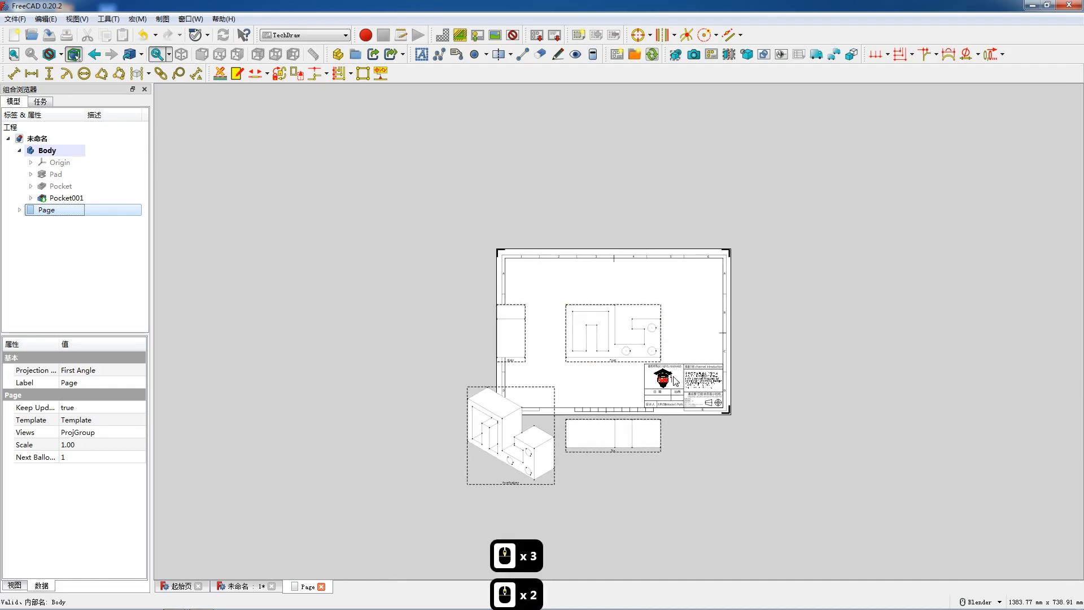
click(595, 333)
drag(596, 333, 526, 271)
drag(538, 425, 538, 394)
Place the Right view beside the Front view and the FrontTopRight view above the title block.
click(377, 277)
drag(377, 278, 651, 305)
click(385, 469)
drag(438, 458, 785, 344)
scroll(813, 295, up, 3)
scroll(813, 294, up, 1)
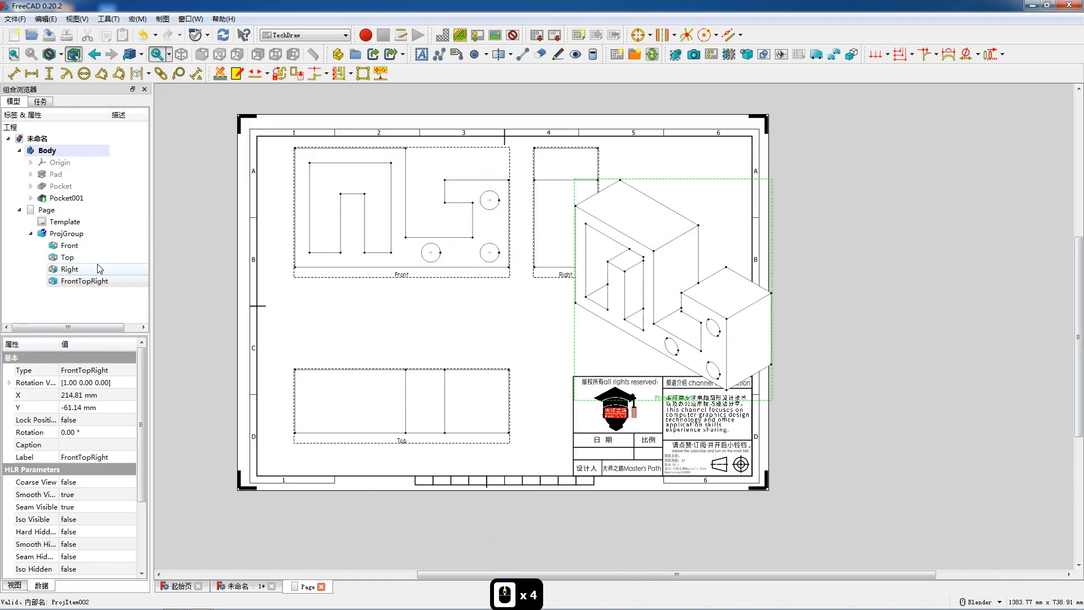
Reopen the projection group and set its custom scale to 1:3.
click(68, 235)
double_click(64, 238)
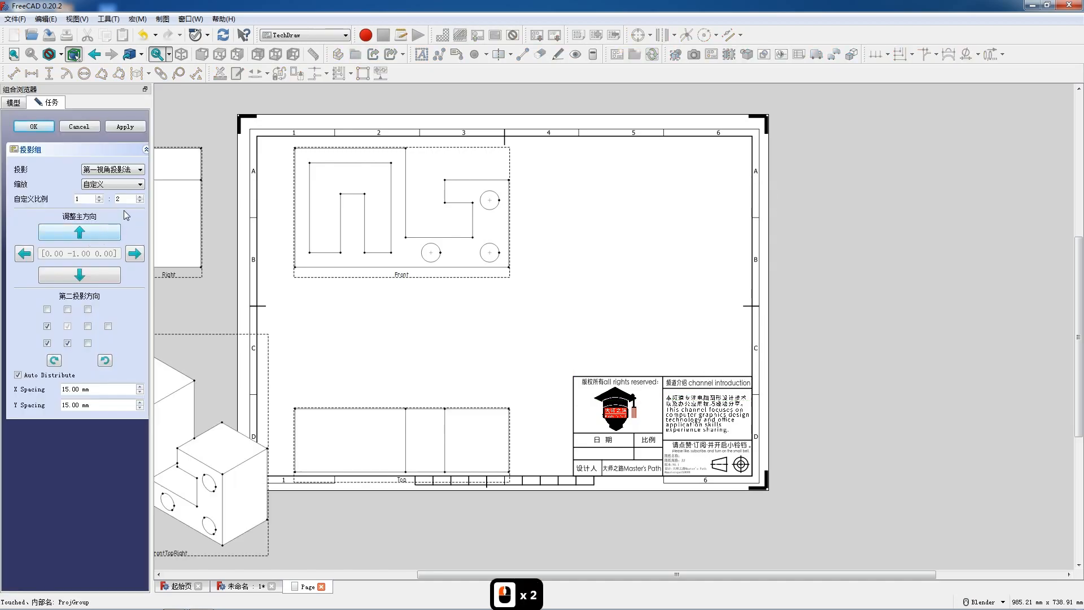
double_click(140, 200)
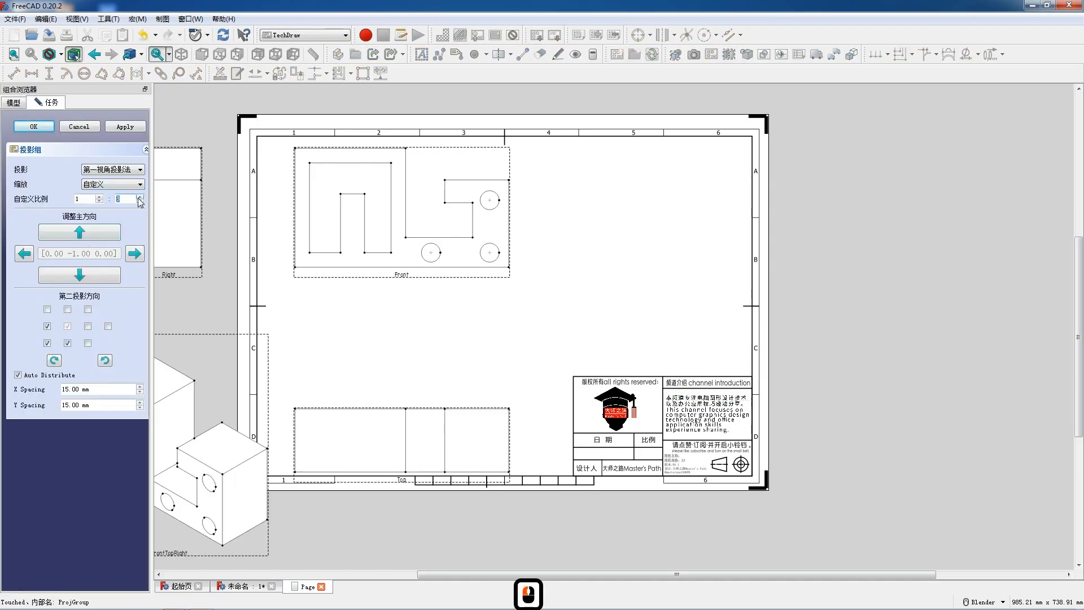
click(34, 127)
scroll(508, 282, down, 1)
Arrange the views inside the frame, with Right beside Front and FrontTopRight above the title block.
click(448, 281)
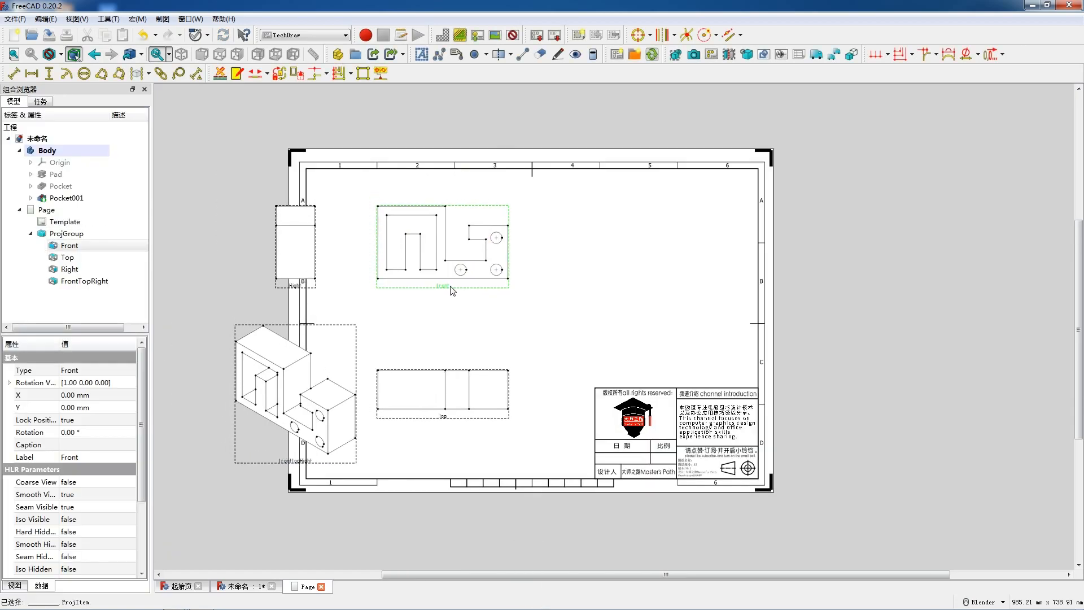
drag(308, 291, 572, 296)
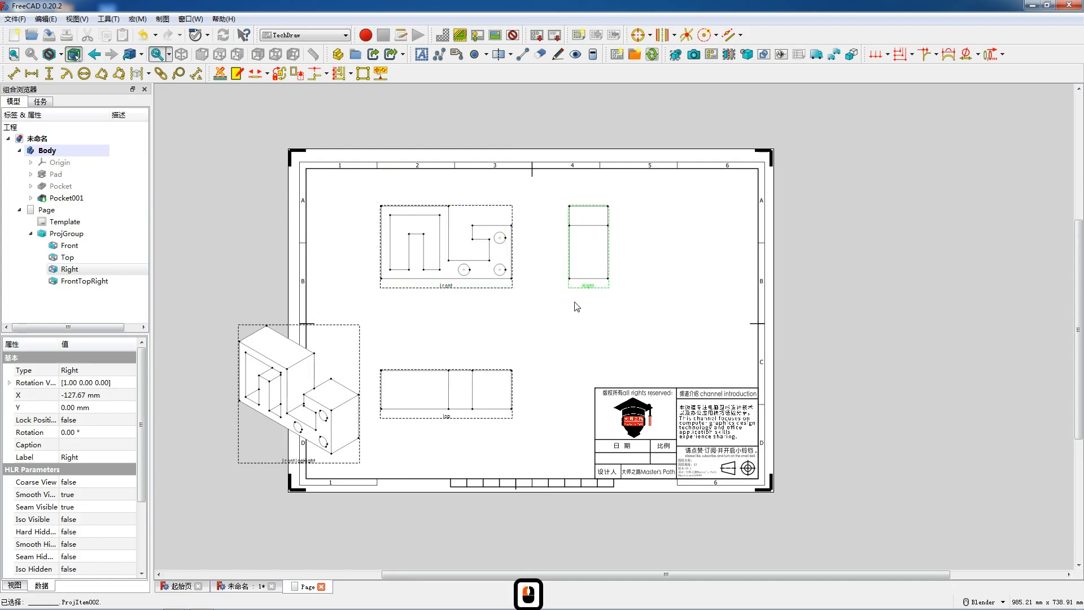
drag(314, 458, 745, 361)
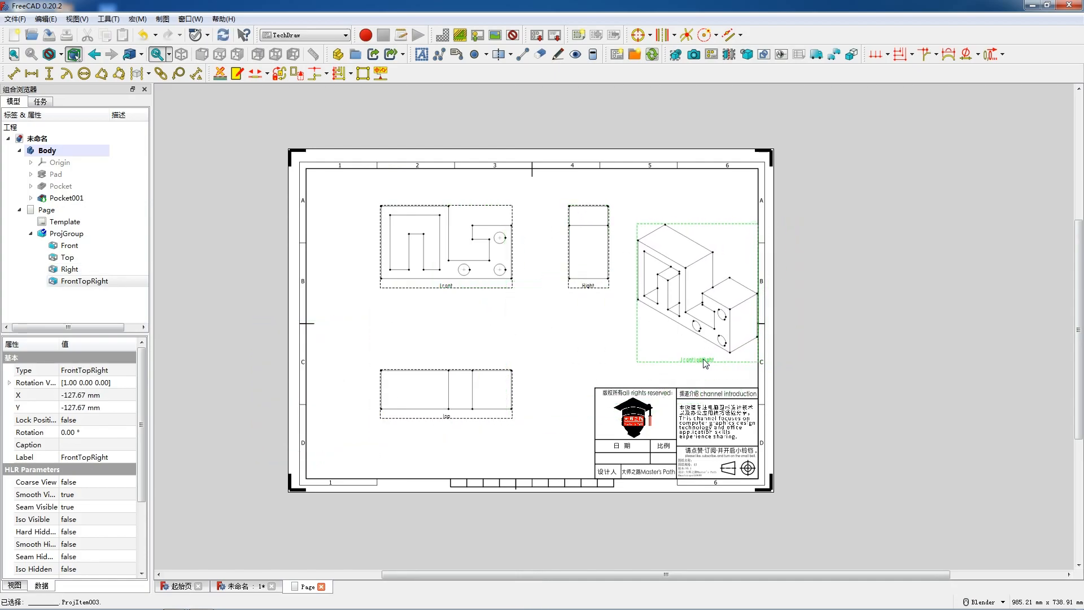
drag(437, 285, 405, 291)
drag(562, 296, 543, 293)
click(660, 361)
drag(660, 361, 662, 357)
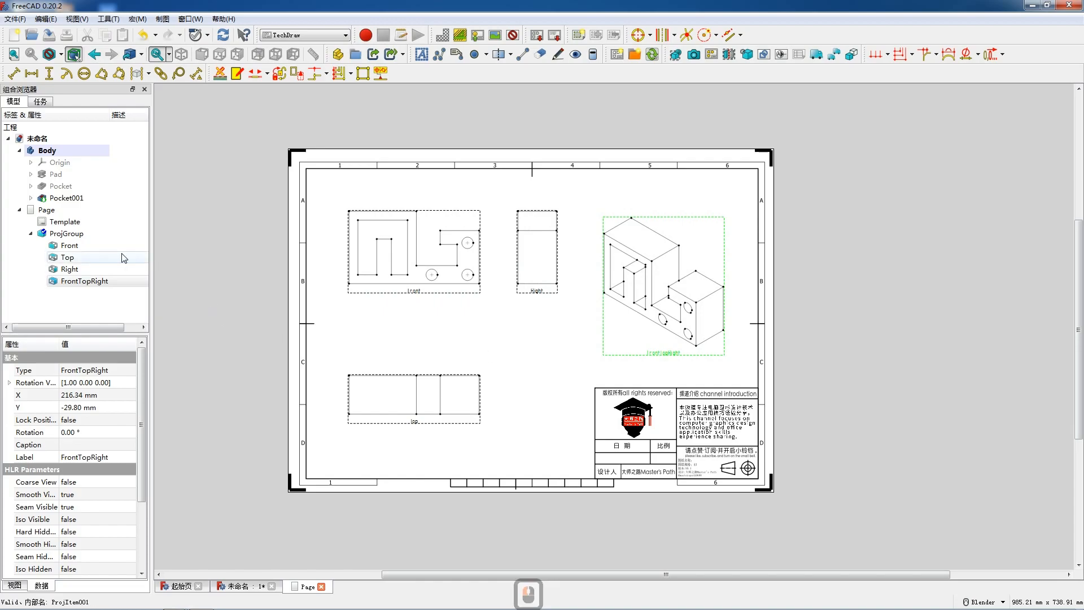
Lock the FrontTopRight view's position and turn on its hard hidden lines.
double_click(82, 421)
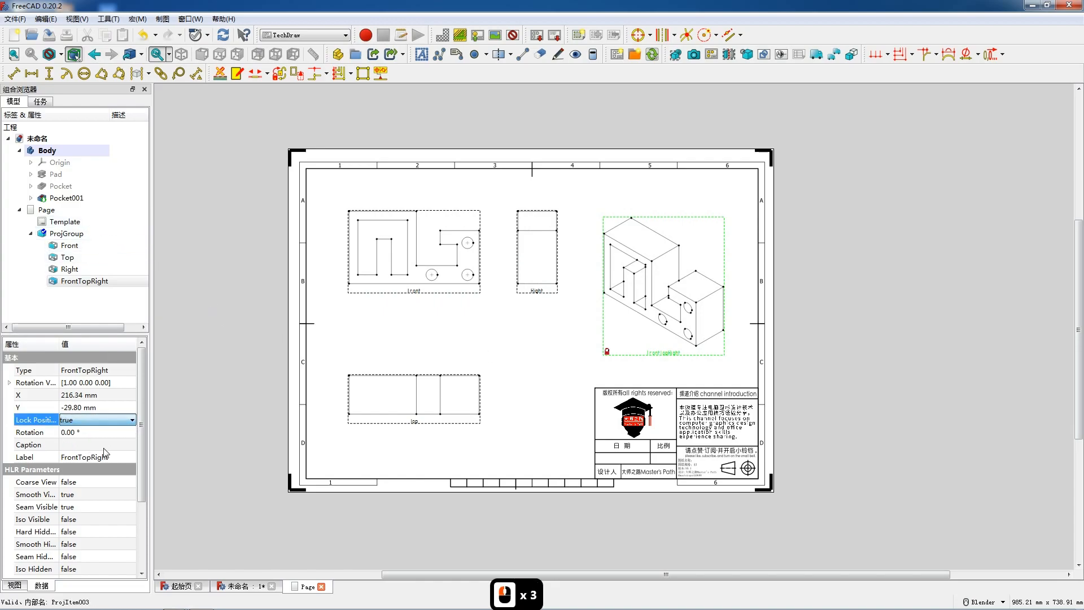
double_click(83, 531)
click(73, 553)
Lock the Right view's position and turn on its hard hidden lines.
click(533, 298)
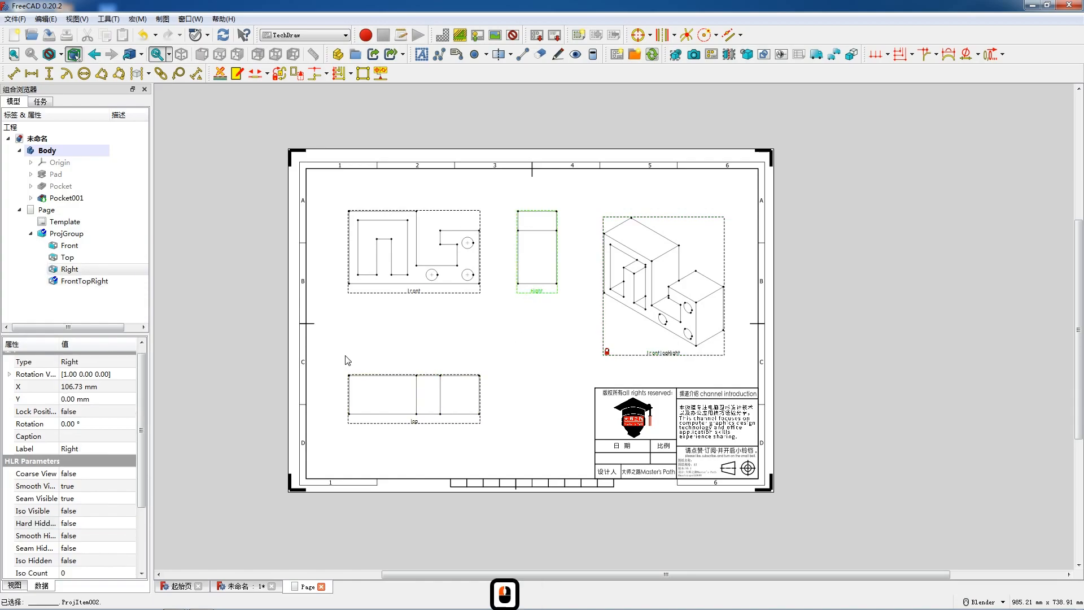
double_click(105, 411)
click(98, 433)
double_click(90, 525)
click(89, 528)
click(89, 543)
Lock the Top view's position and turn on its smooth hidden lines.
click(415, 421)
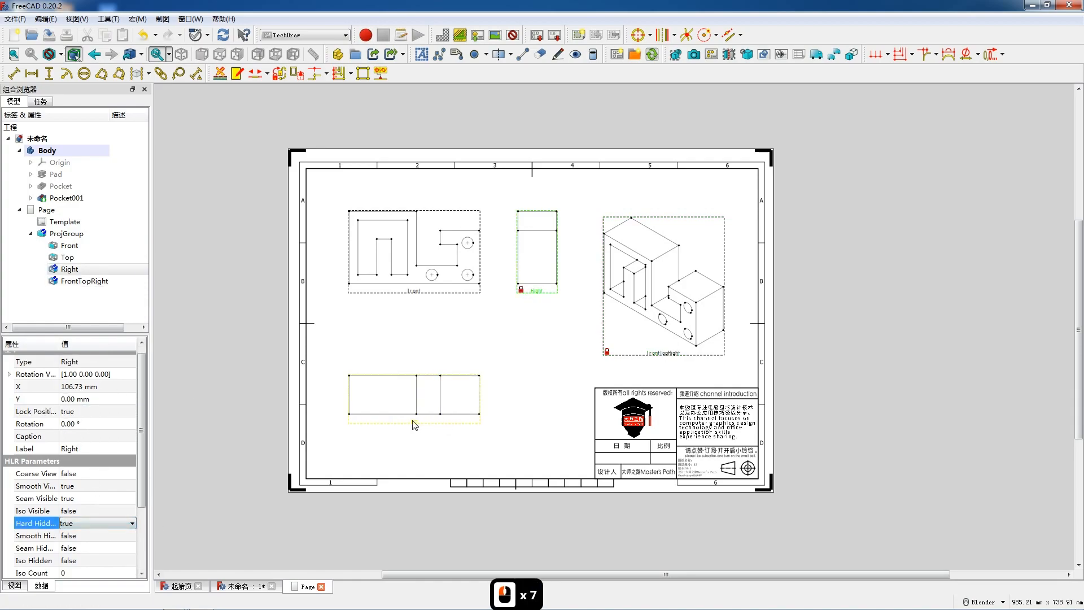
double_click(82, 411)
click(82, 411)
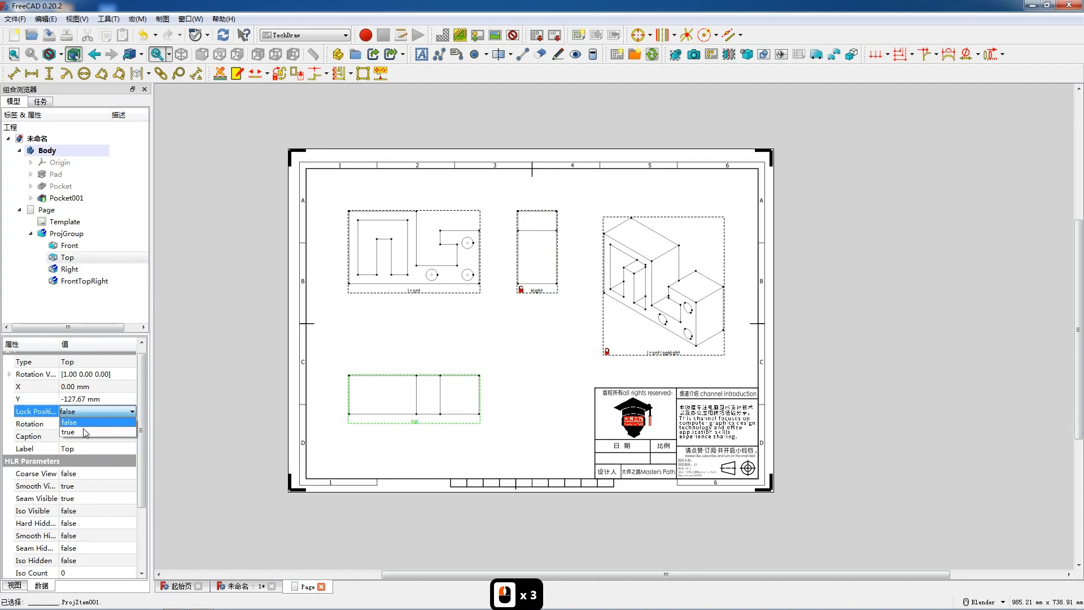
double_click(88, 535)
click(89, 557)
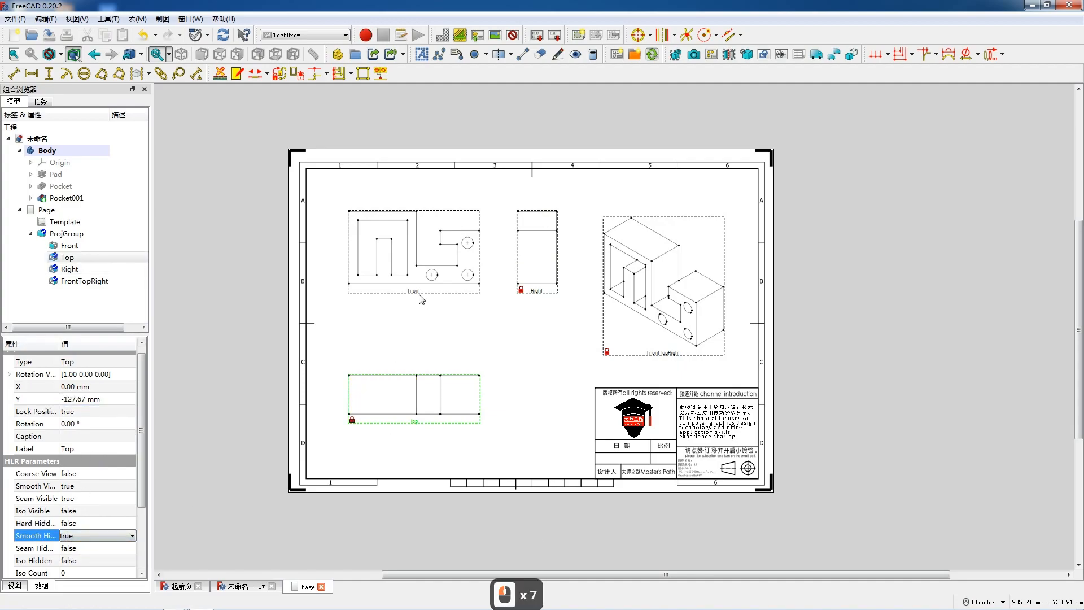
Add a radius dimension to the upper hole in the Front view and place its text above the hole.
scroll(576, 313, up, 2)
scroll(587, 309, up, 1)
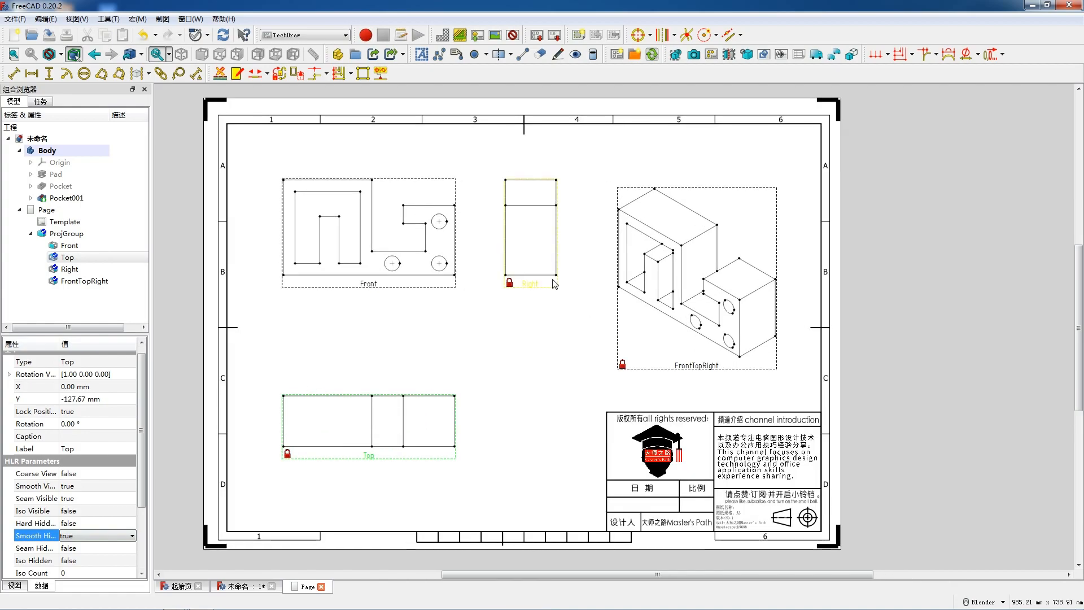
scroll(345, 226, up, 6)
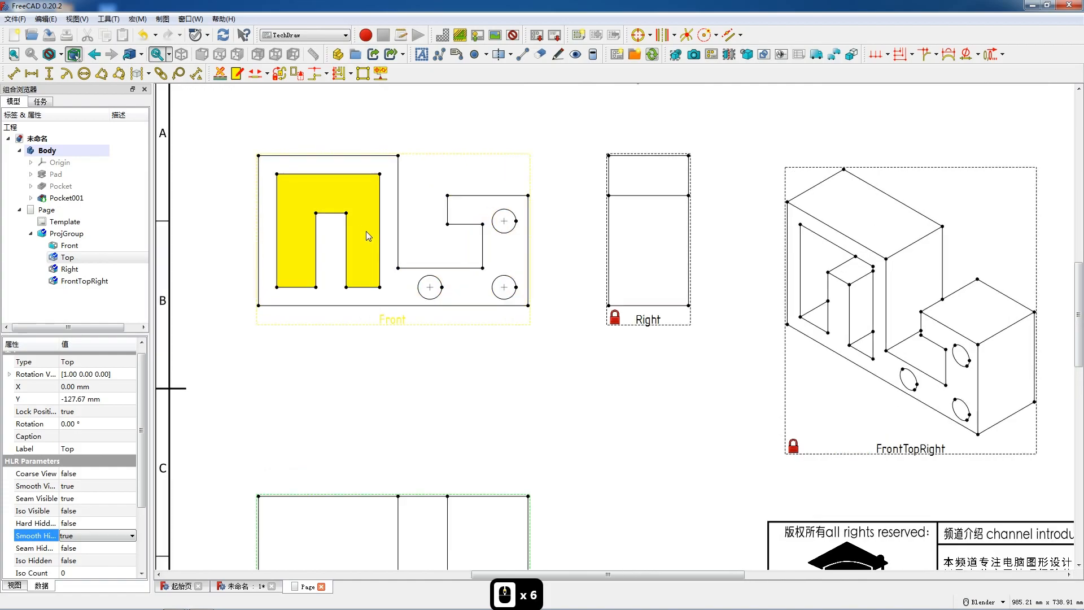
click(526, 214)
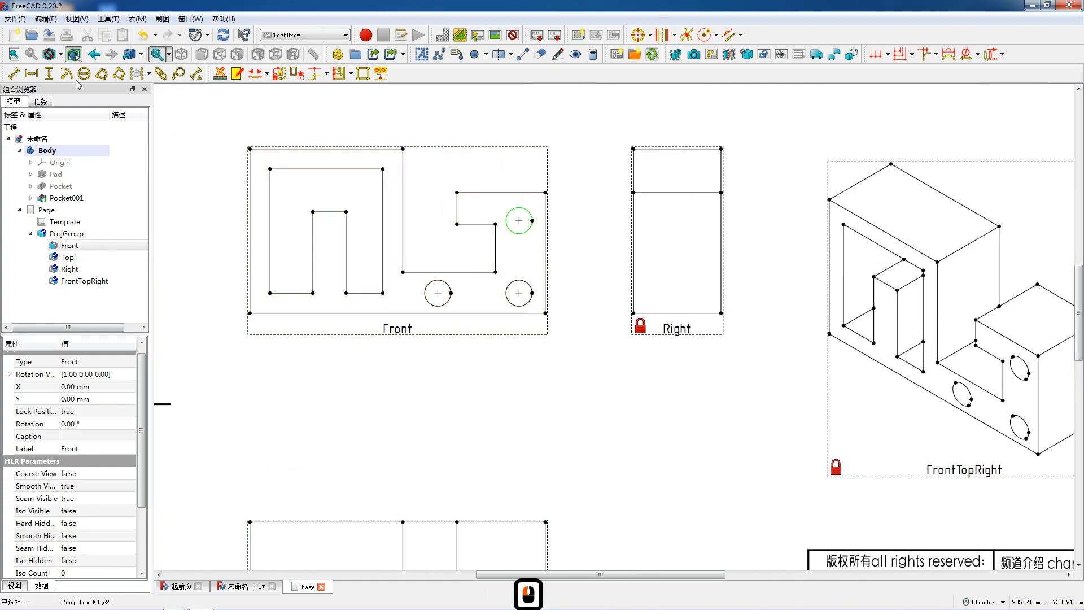
click(66, 73)
drag(432, 214, 533, 184)
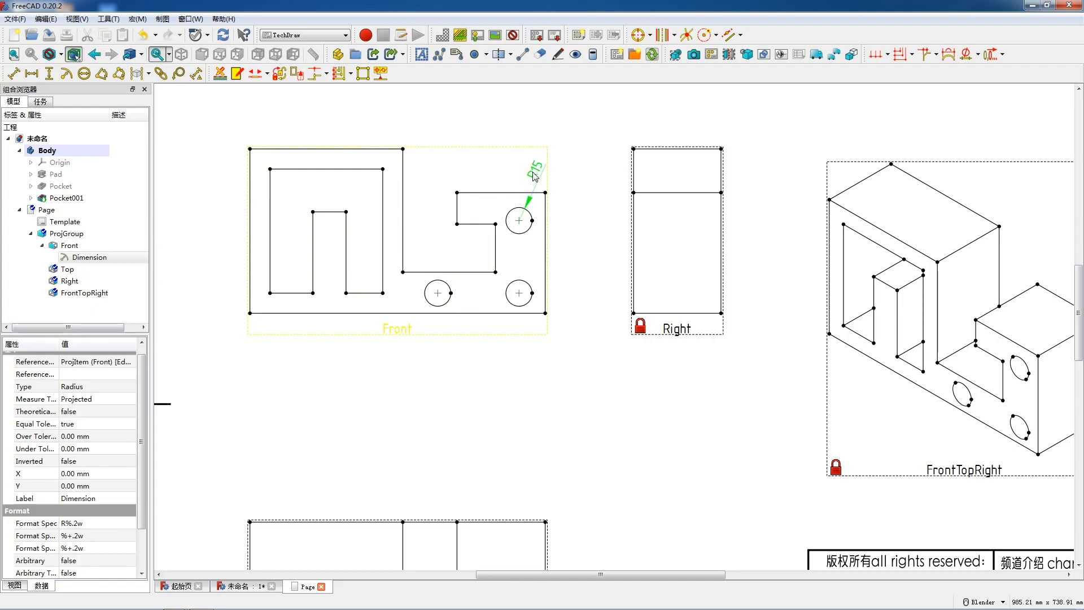
Add a horizontal dimension above the right arm's top edge and a vertical dimension outside the Front view's right edge.
click(533, 177)
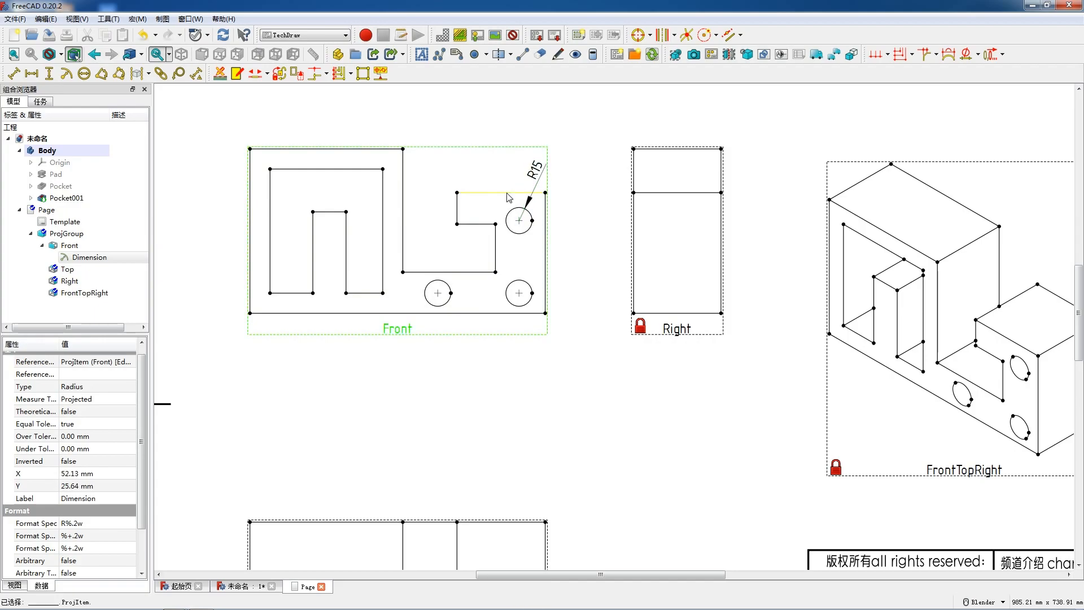
click(509, 195)
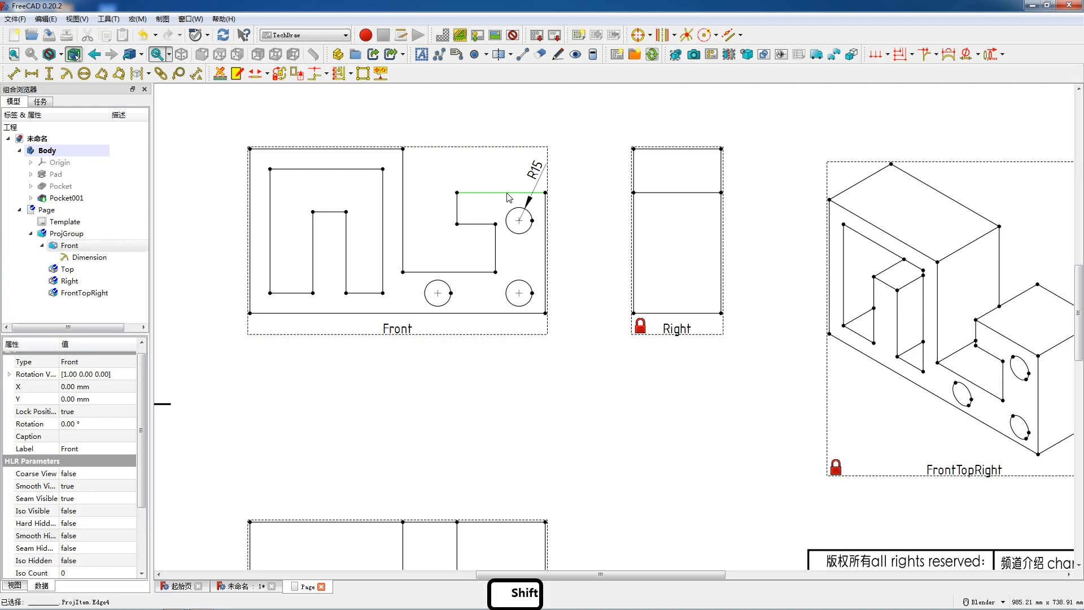
key(shift+h)
drag(507, 194, 506, 179)
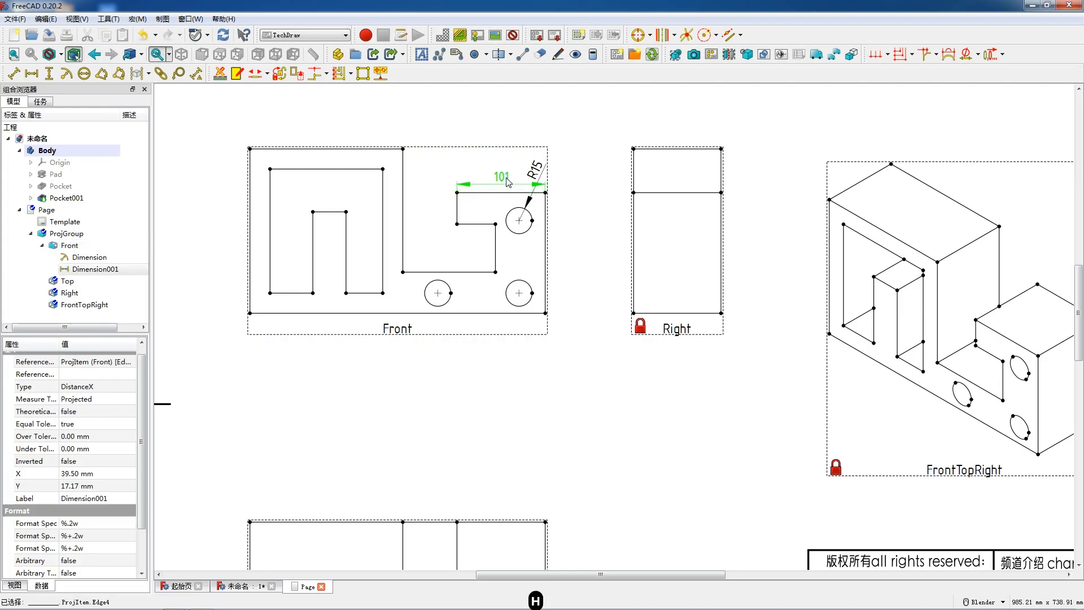
click(546, 257)
click(547, 256)
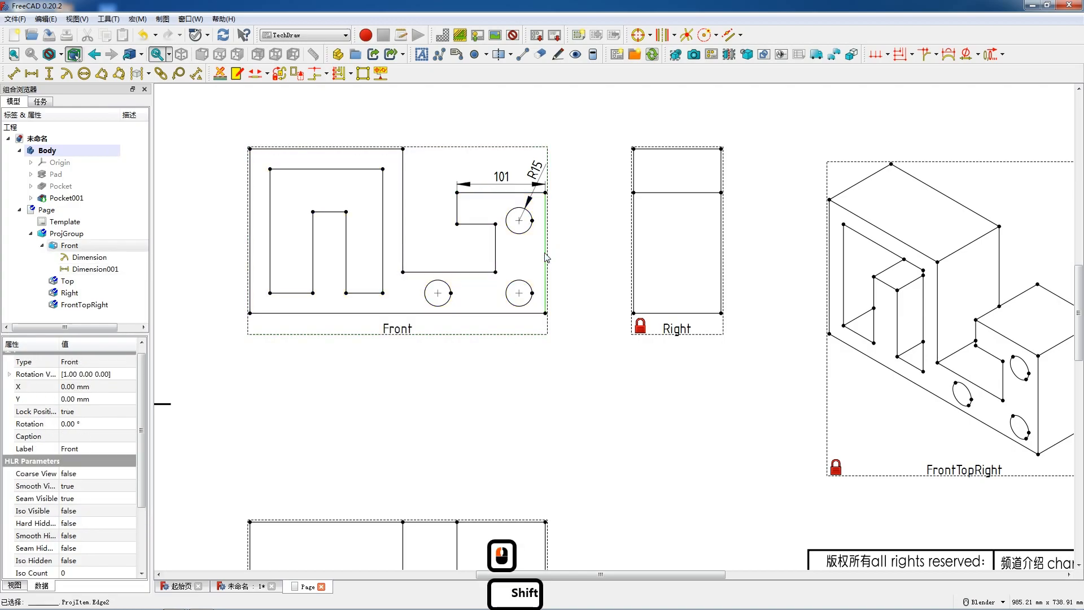
key(shift+v)
drag(554, 246, 556, 248)
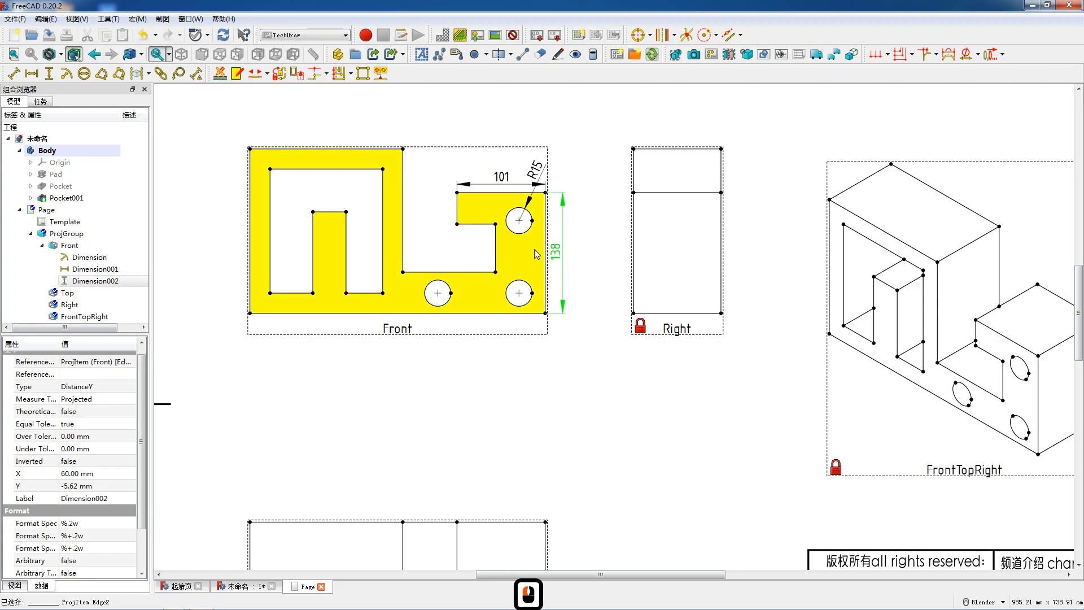
Dimension the right arm's short left edge vertically and its horizontal underside edge, placing the texts outside the arm.
click(457, 218)
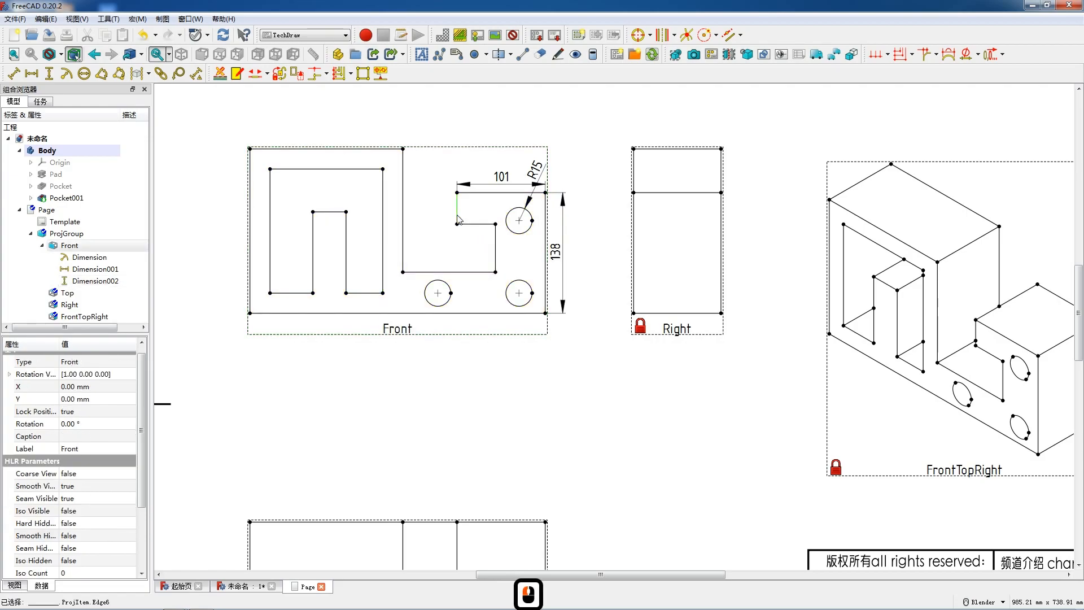
key(shift+v)
drag(447, 208, 440, 206)
click(476, 230)
click(474, 227)
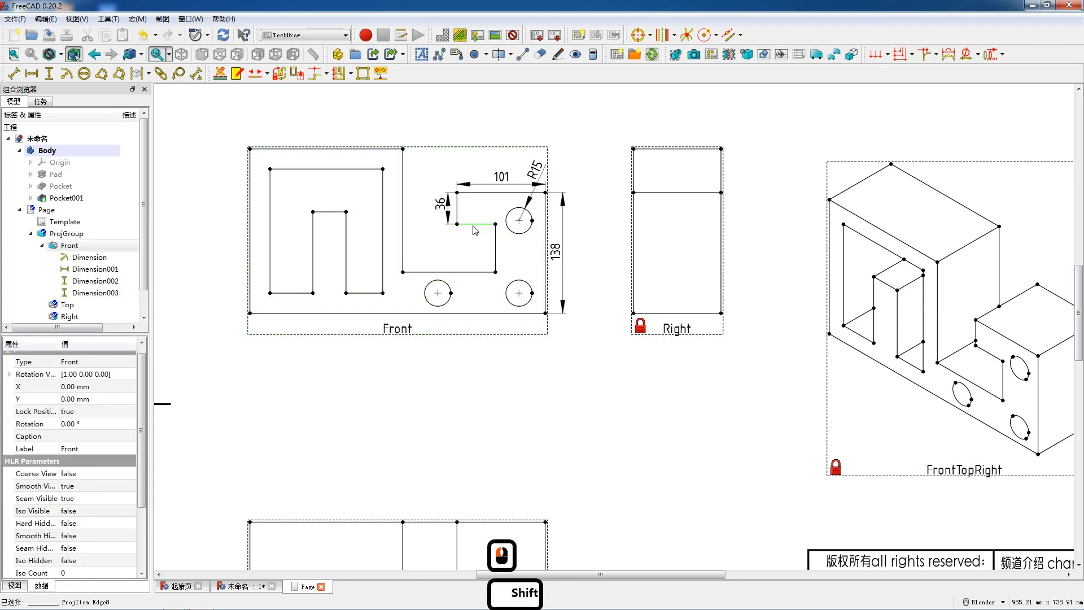
key(shift+h)
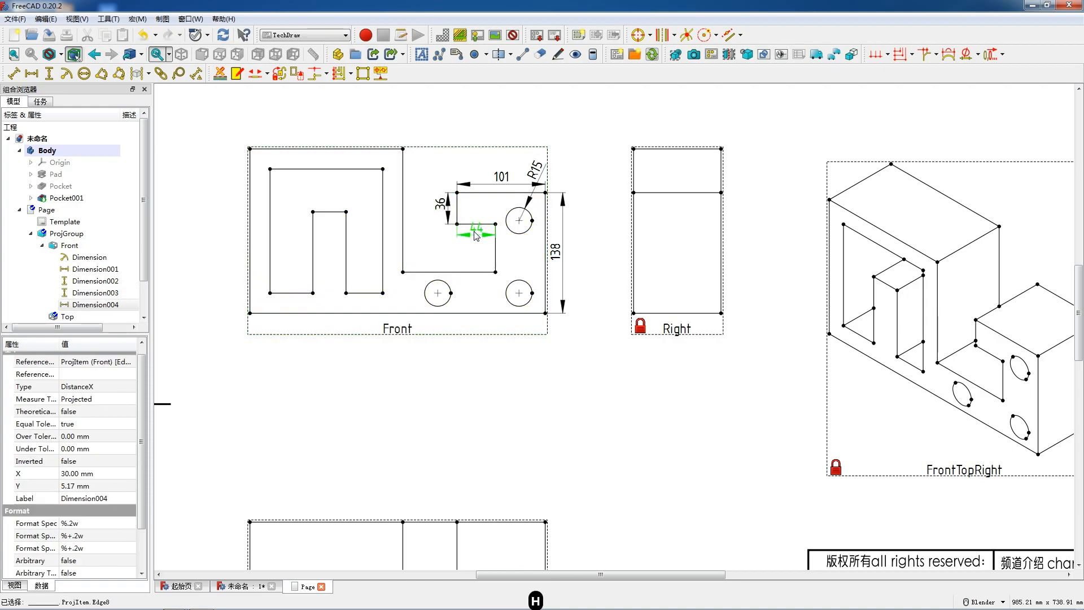
drag(475, 239, 496, 260)
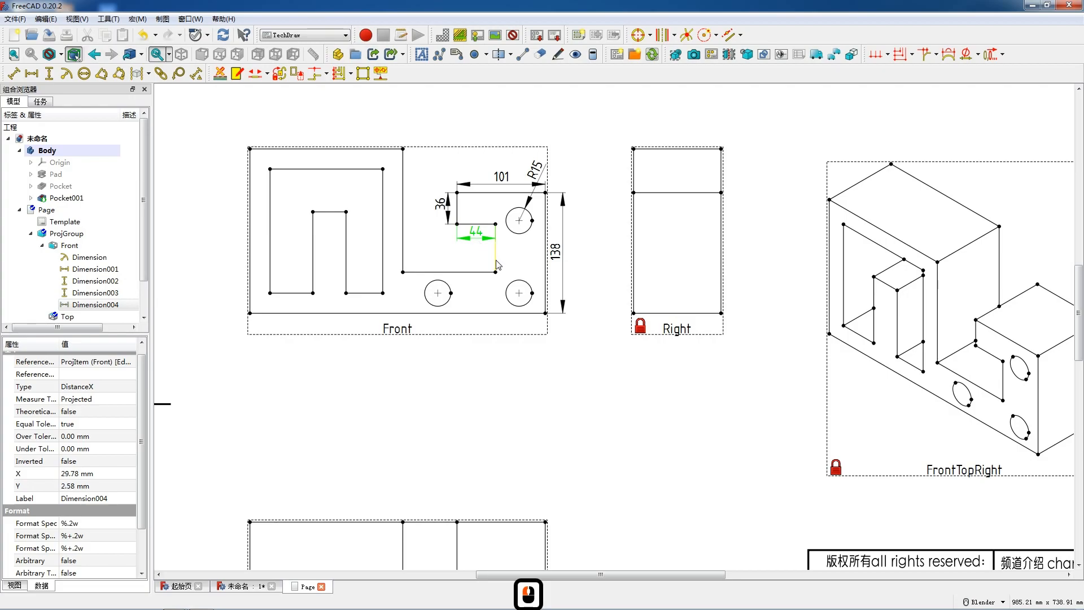
Add a vertical dimension for the notch's right wall and align it under the arm's short-edge dimension.
click(496, 263)
key(shift+v)
drag(496, 248, 449, 252)
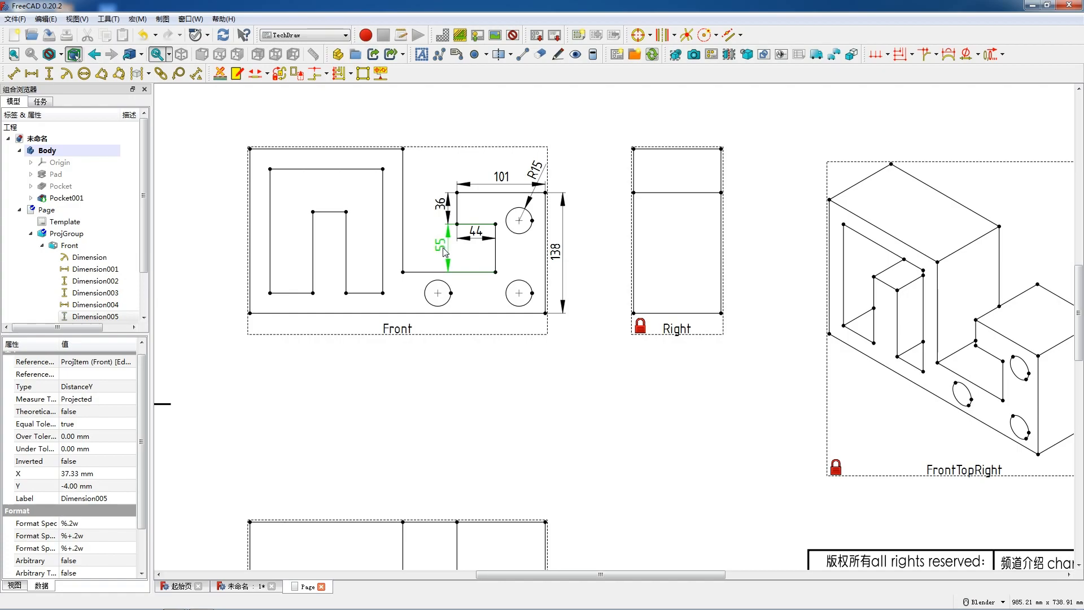
Add horizontal dimensions below the Front view for the overall width and the center spacing of the two lower holes.
click(447, 313)
key(shift+h)
drag(404, 351, 396, 369)
click(438, 294)
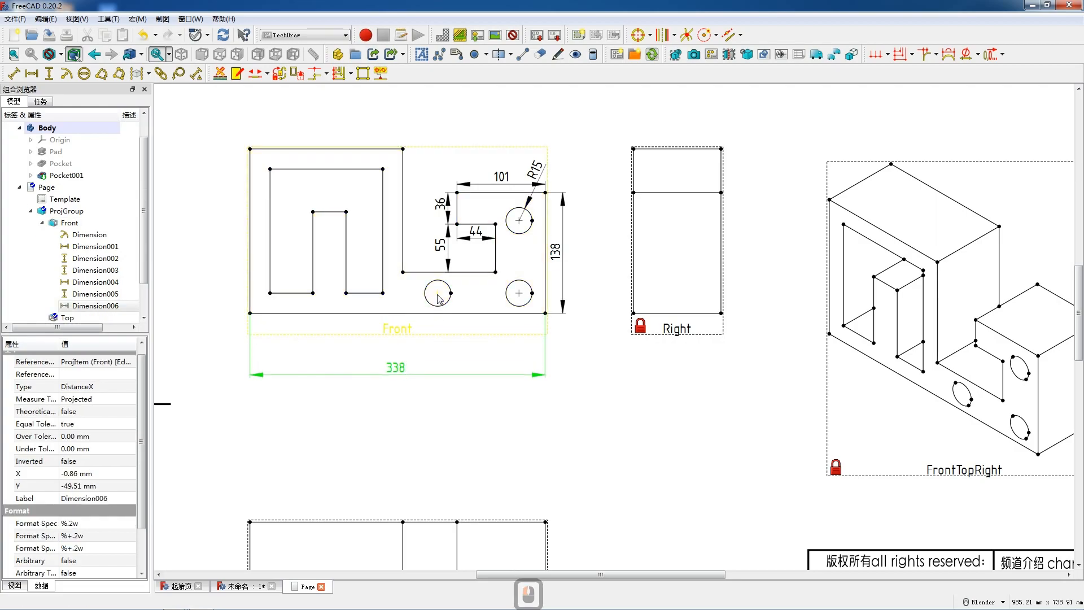
ctrl+click(518, 298)
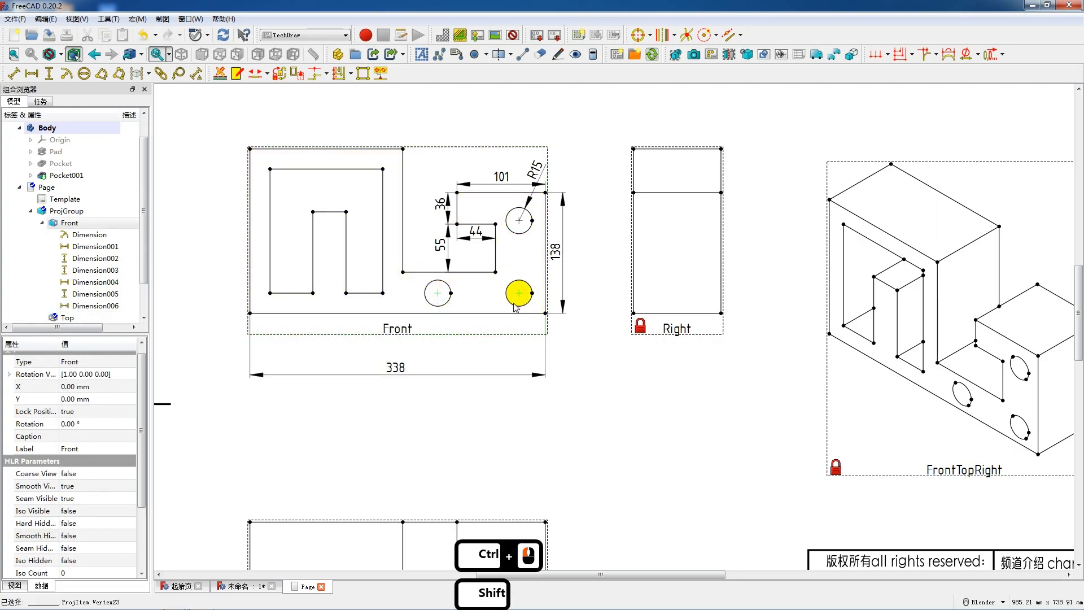
key(shift+h)
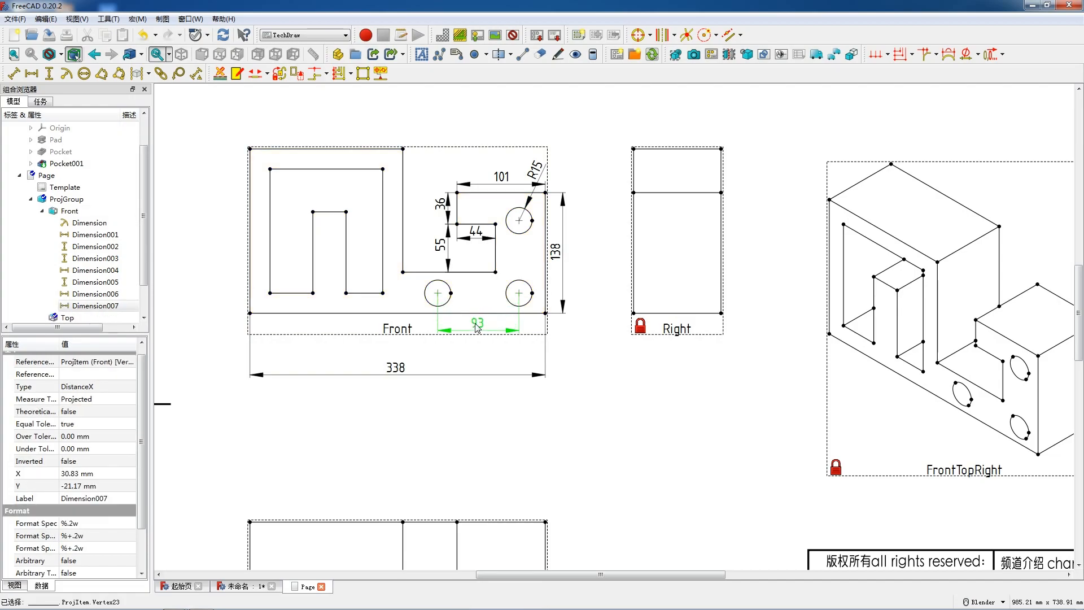
Add a horizontal dimension for the notch's floor edge and place it just above that edge.
click(462, 282)
click(461, 273)
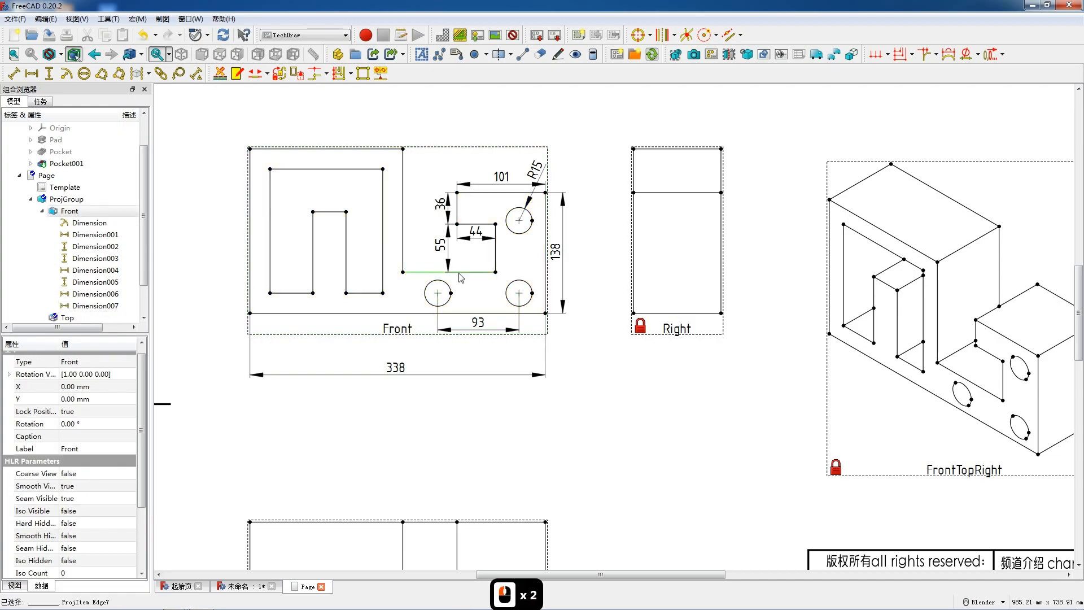
key(shift+h)
mouse_move(455, 285)
mouse_down()
mouse_move(454, 353)
mouse_move(457, 294)
mouse_up()
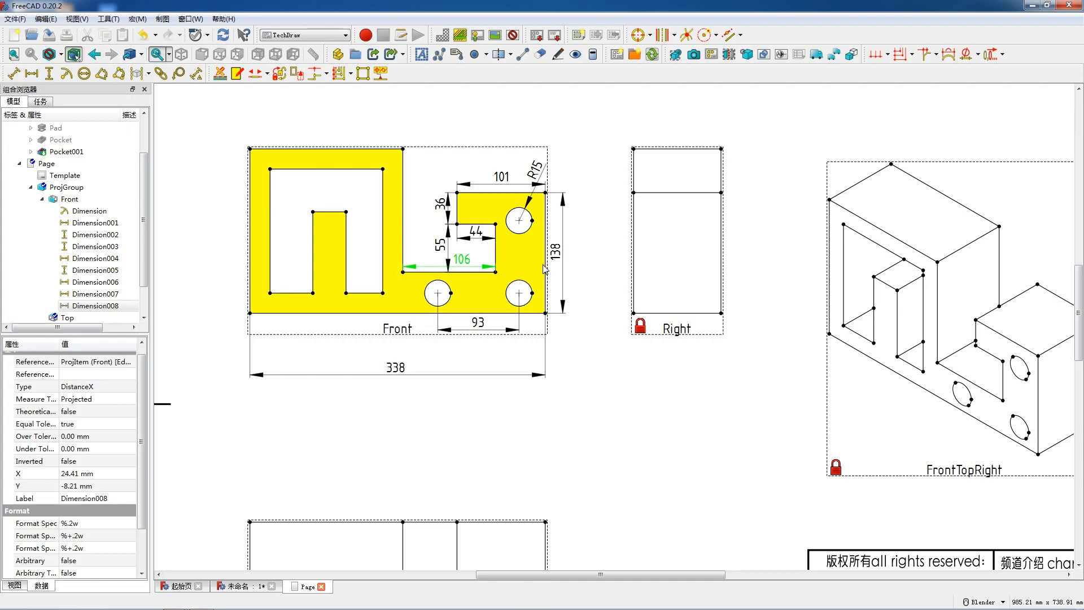
Dimension the vertical center spacing of the two right-hand holes outside the right edge and move the right edge's height dimension farther out.
ctrl+click(527, 302)
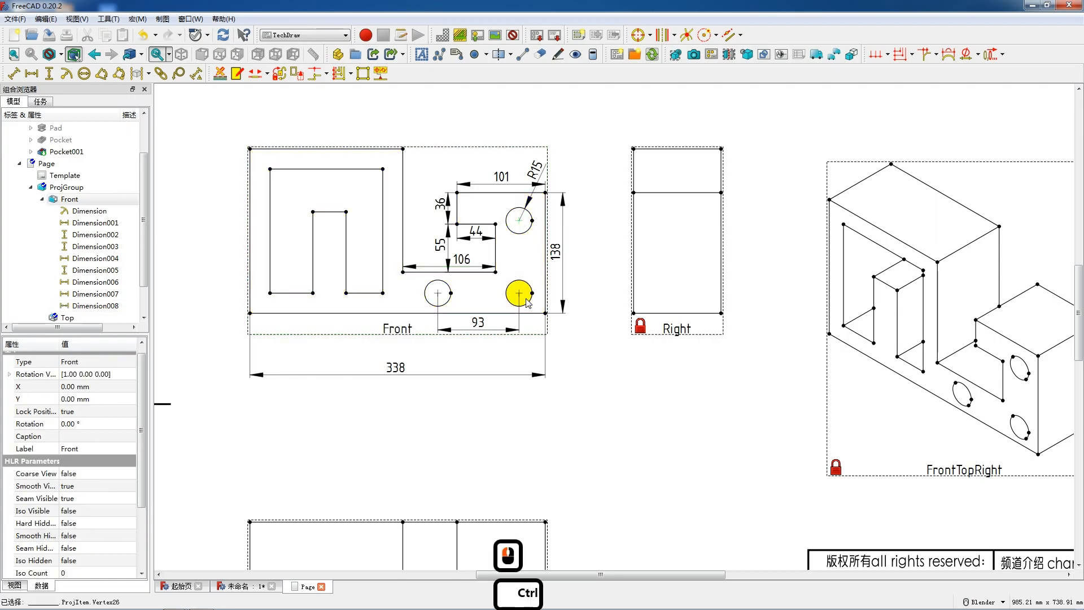
ctrl+click(520, 295)
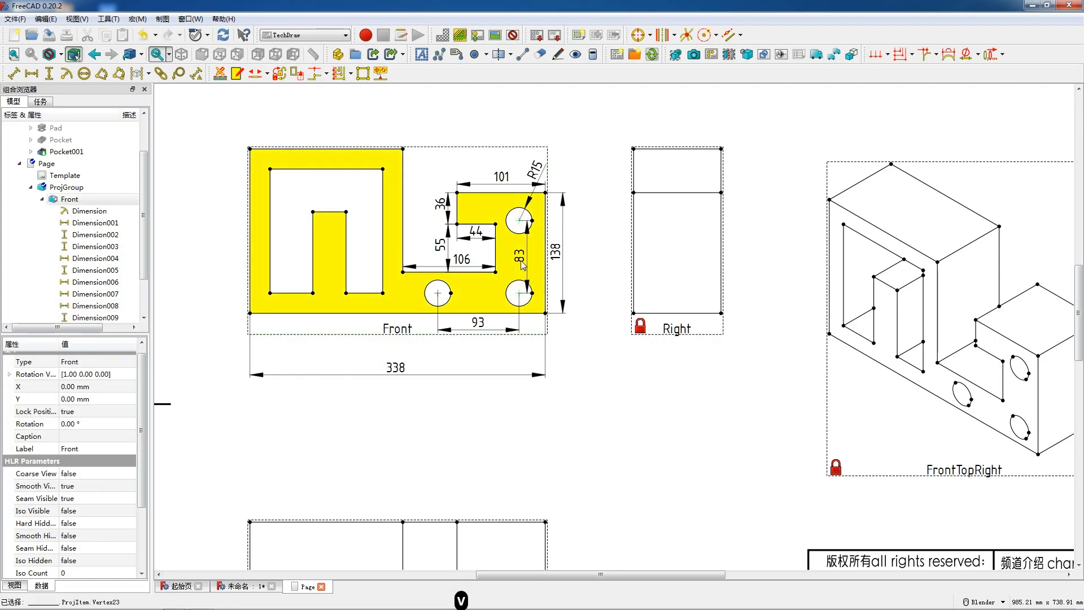
click(49, 73)
drag(525, 256, 567, 250)
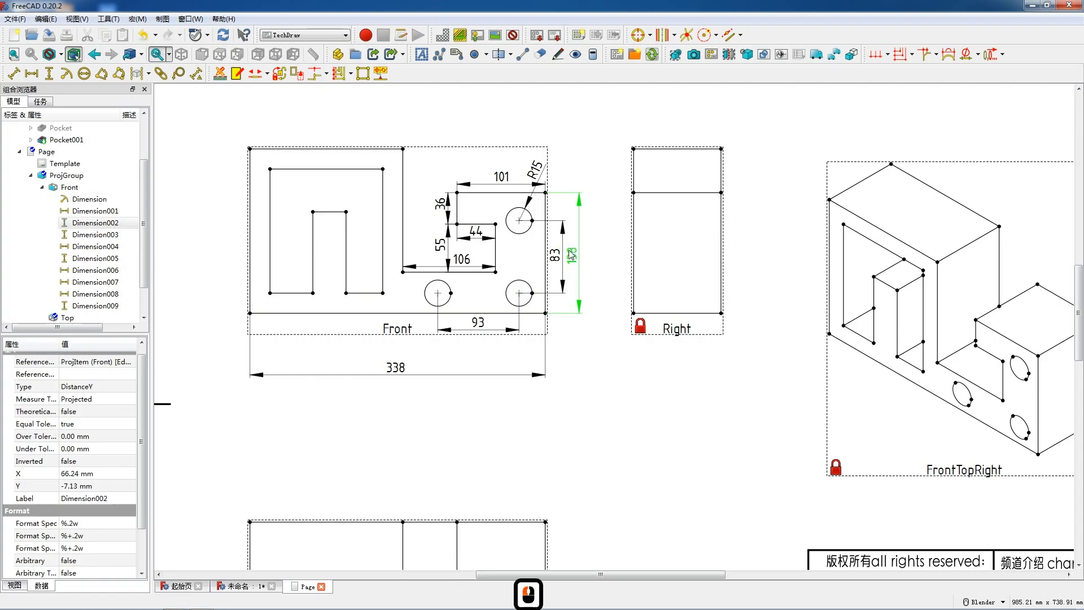
Move the overall width dimension closer to the bottom of the Front view.
scroll(531, 331, up, 3)
scroll(531, 330, up, 1)
scroll(431, 351, down, 3)
drag(362, 384, 419, 363)
Add a vertical dimension from the right arm's upper outer corner to the upper hole's center and align the hole spacing dimension with it.
scroll(530, 187, up, 10)
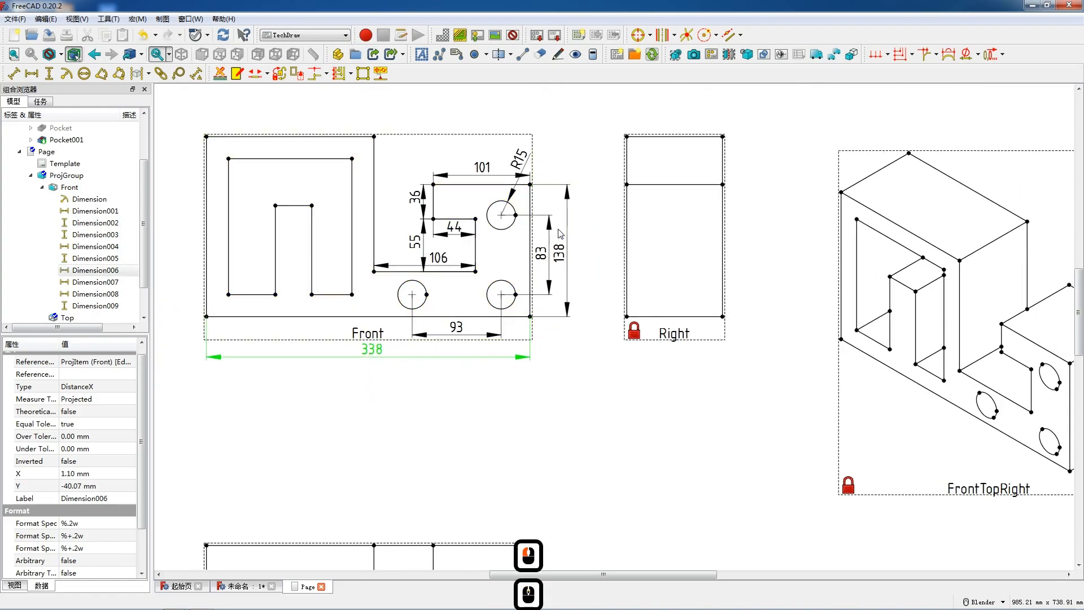
click(525, 152)
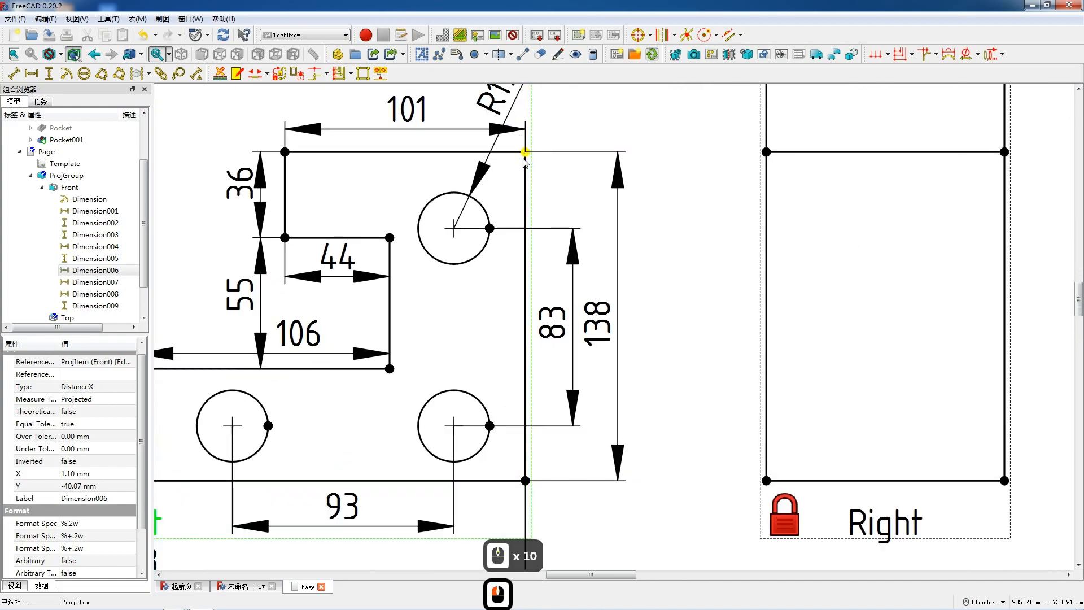
ctrl+click(454, 229)
key(v)
drag(558, 187, 559, 189)
drag(558, 310, 548, 314)
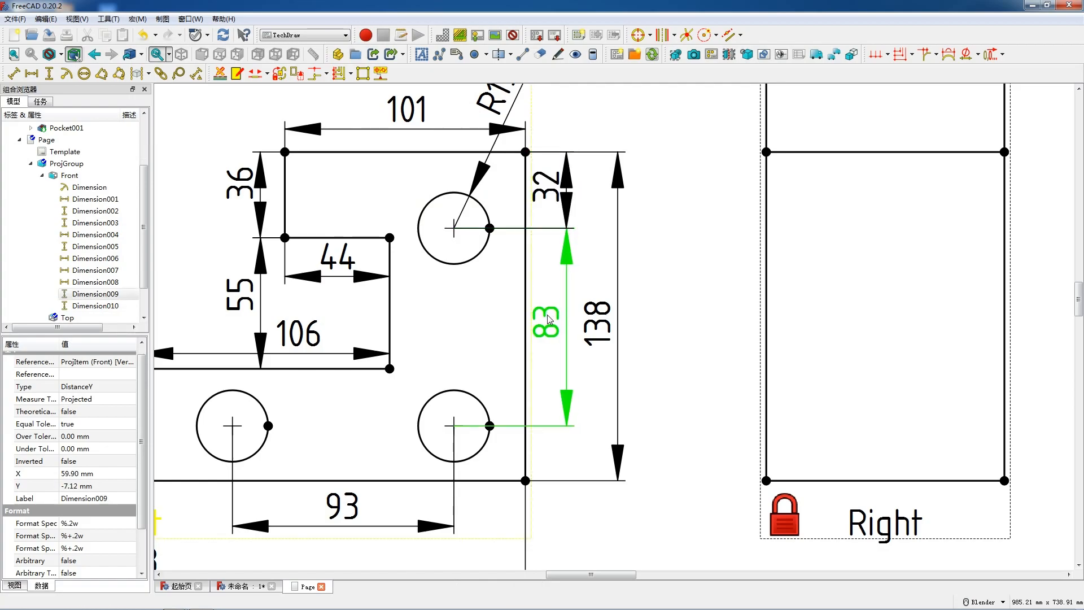
Add a horizontal dimension from the upper hole's center to the right arm's outer corner, placed below the hole.
click(454, 229)
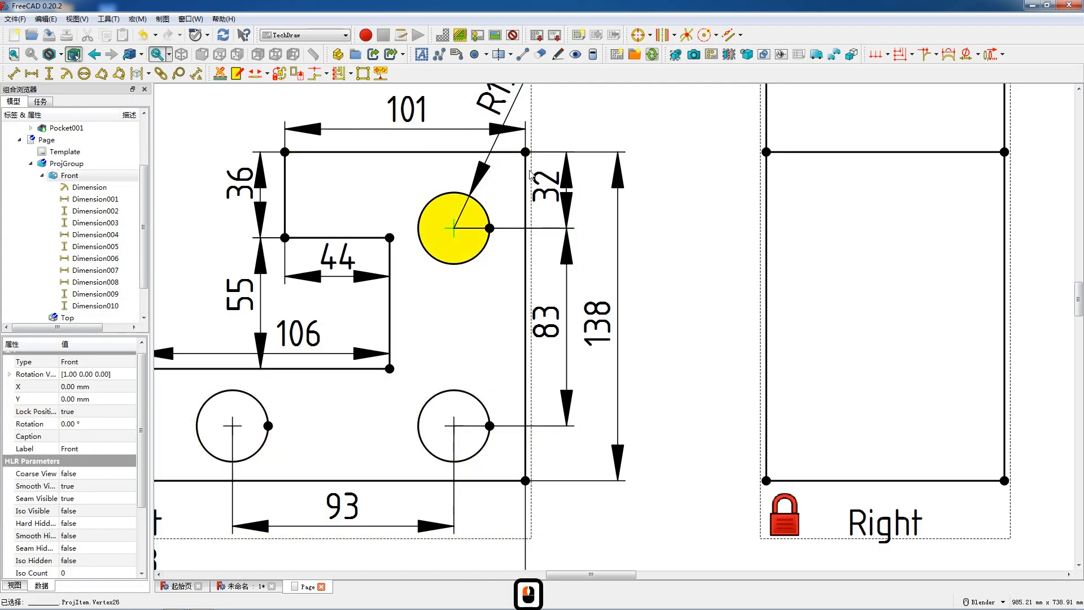
ctrl+click(525, 153)
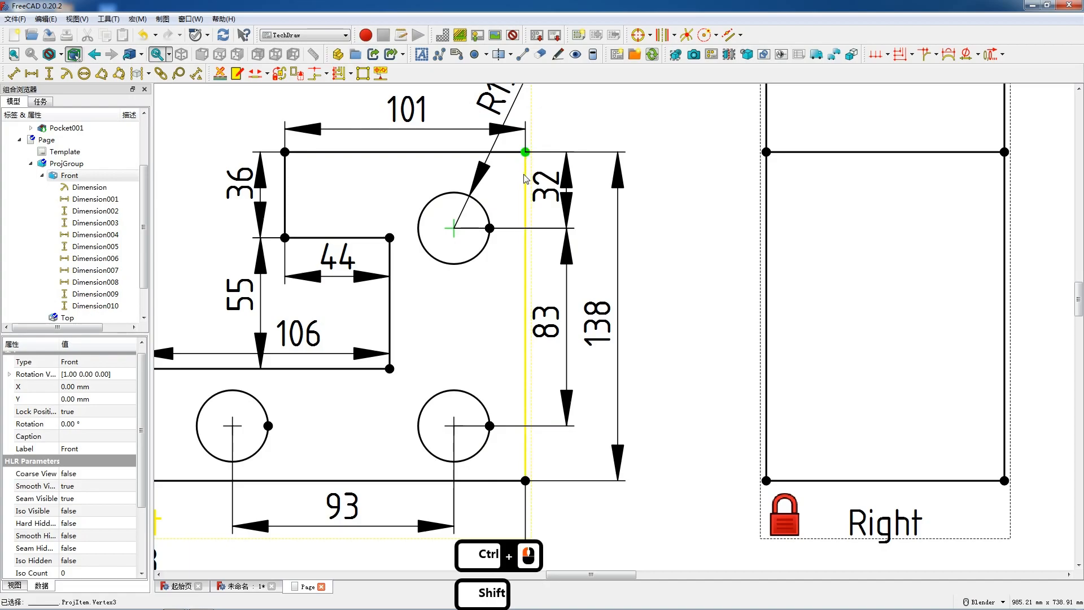
key(shift+h)
drag(498, 198, 500, 285)
Add a vertical dimension for the notch's tall left wall and place it inside the notch.
scroll(495, 286, down, 6)
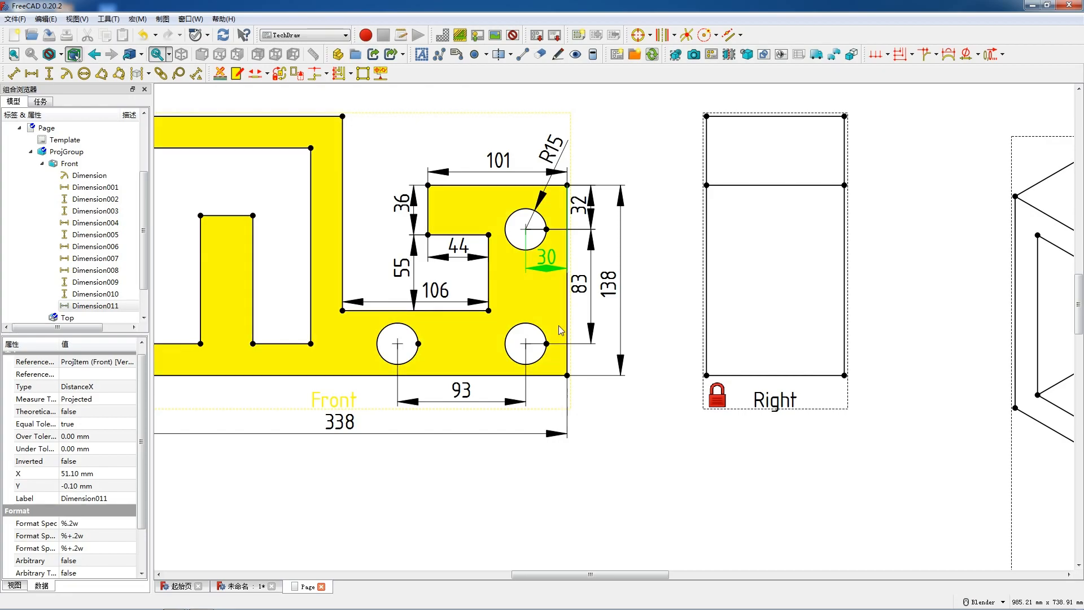
scroll(555, 326, down, 3)
scroll(338, 299, up, 5)
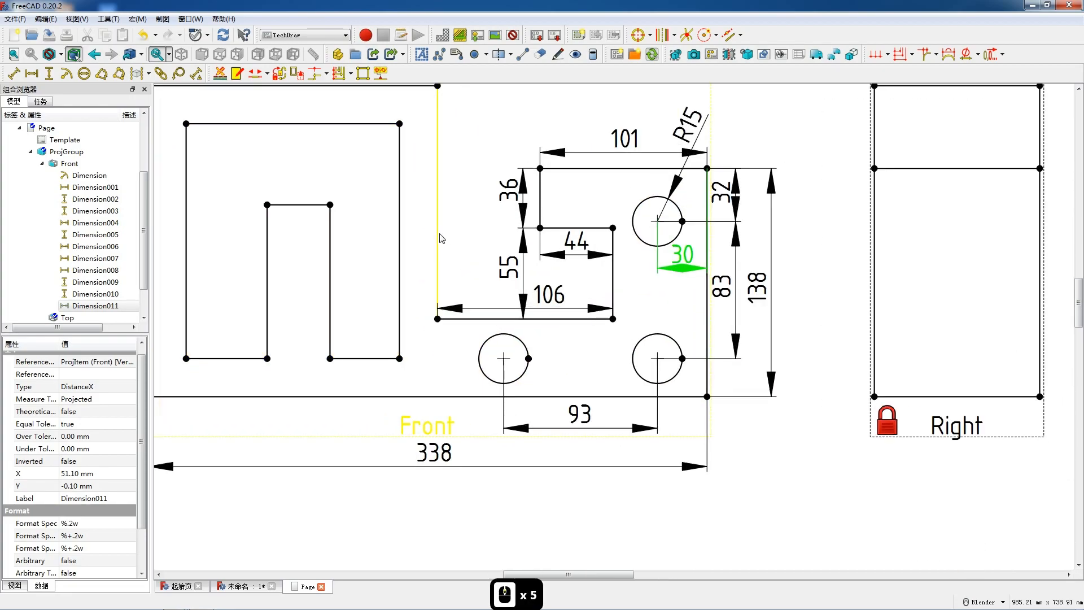
click(439, 236)
key(v)
drag(455, 210, 458, 211)
Add horizontal dimensions for the left block's top edge, placed above it, and the inner cut-out's top edge, placed inside the cut-out.
scroll(459, 210, down, 5)
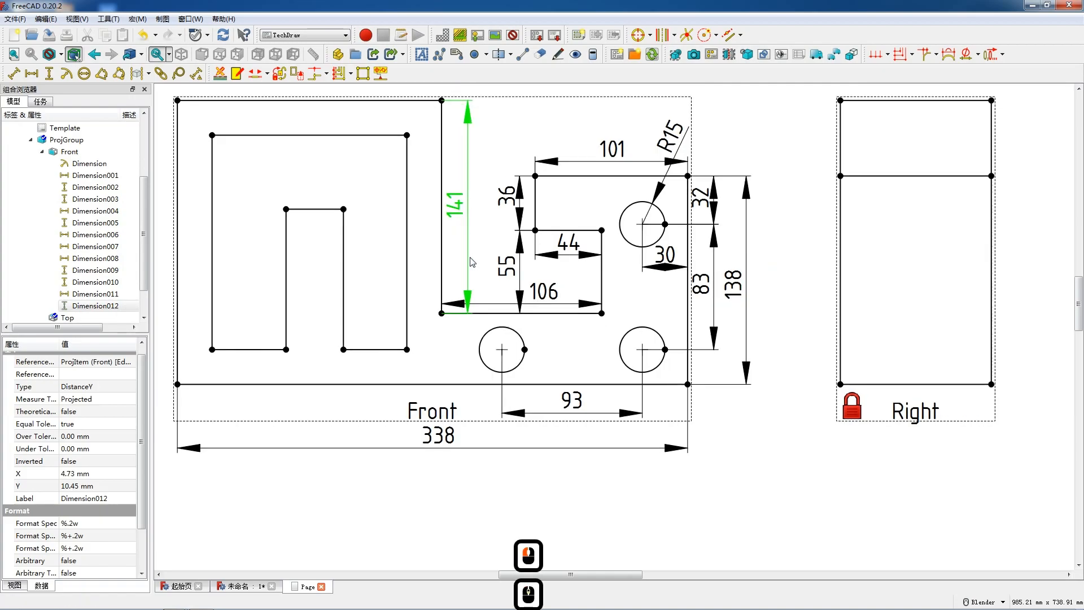
click(391, 148)
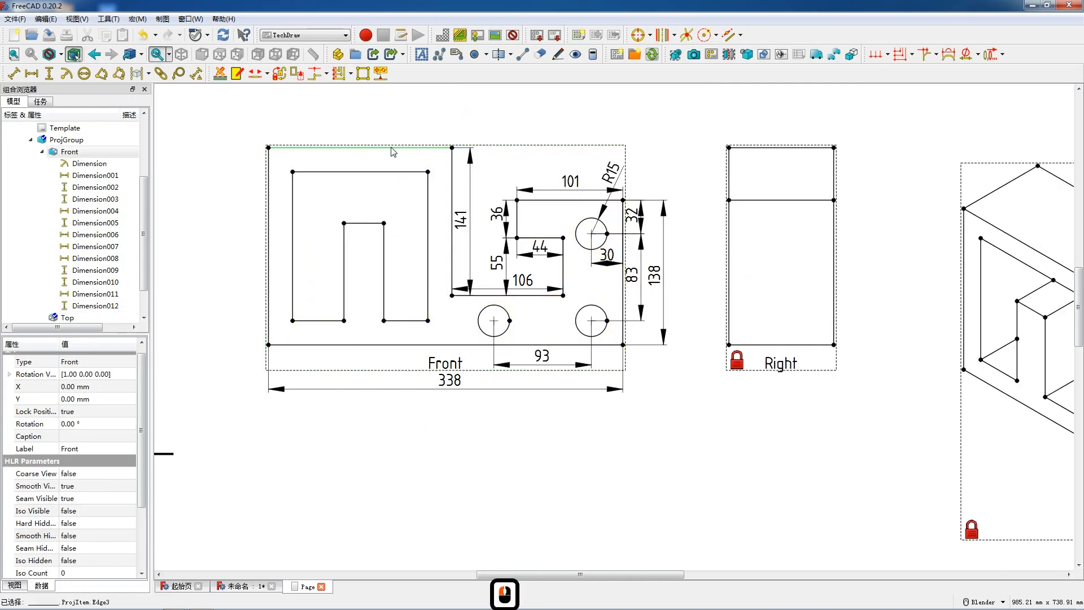
key(h)
drag(371, 150, 368, 138)
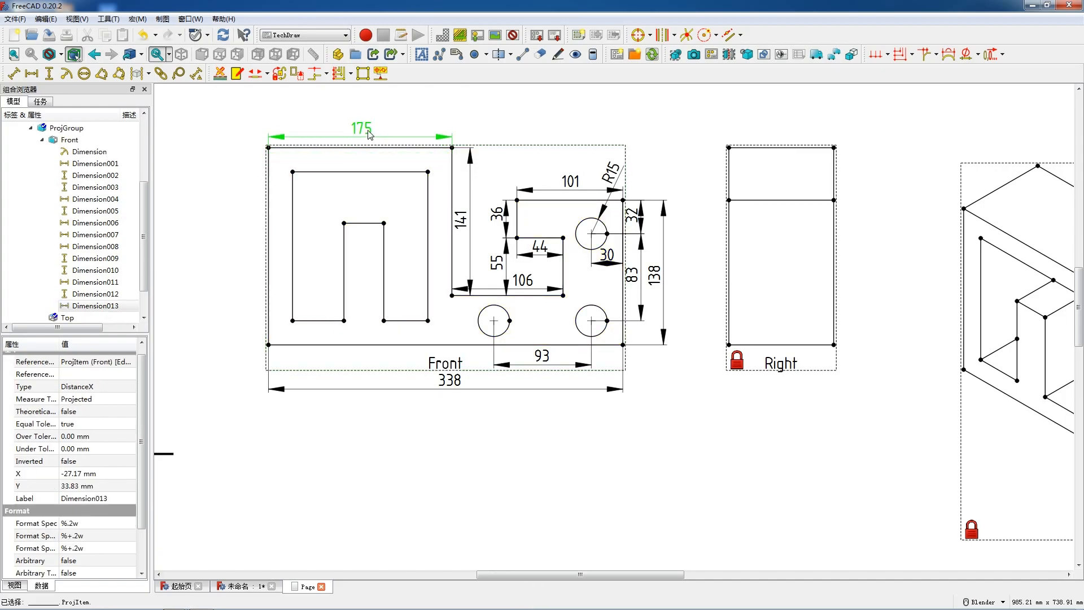
click(364, 172)
key(h)
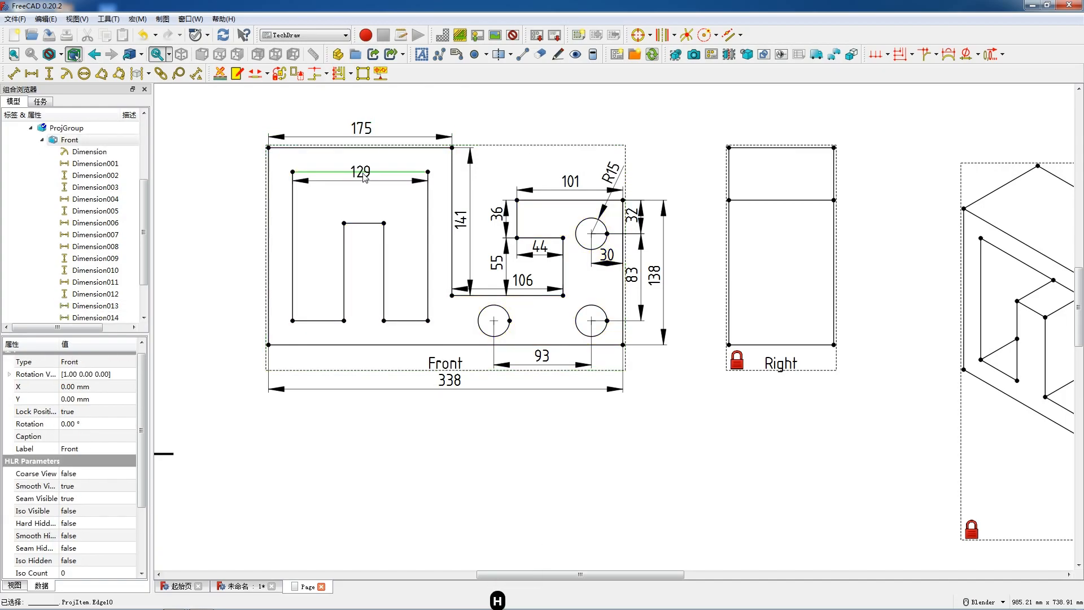
Add vertical dimensions for the inner cut-out's left edge and the part's full left edge, stacking both outside the Front view.
click(293, 237)
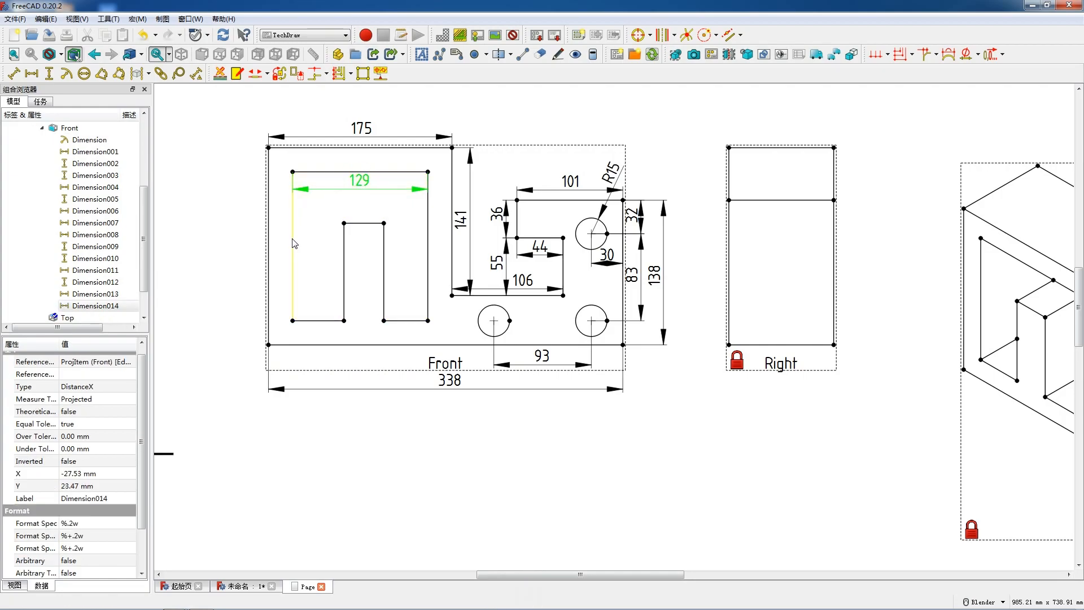
key(v)
drag(294, 240, 255, 242)
click(269, 243)
key(v)
drag(271, 241, 232, 236)
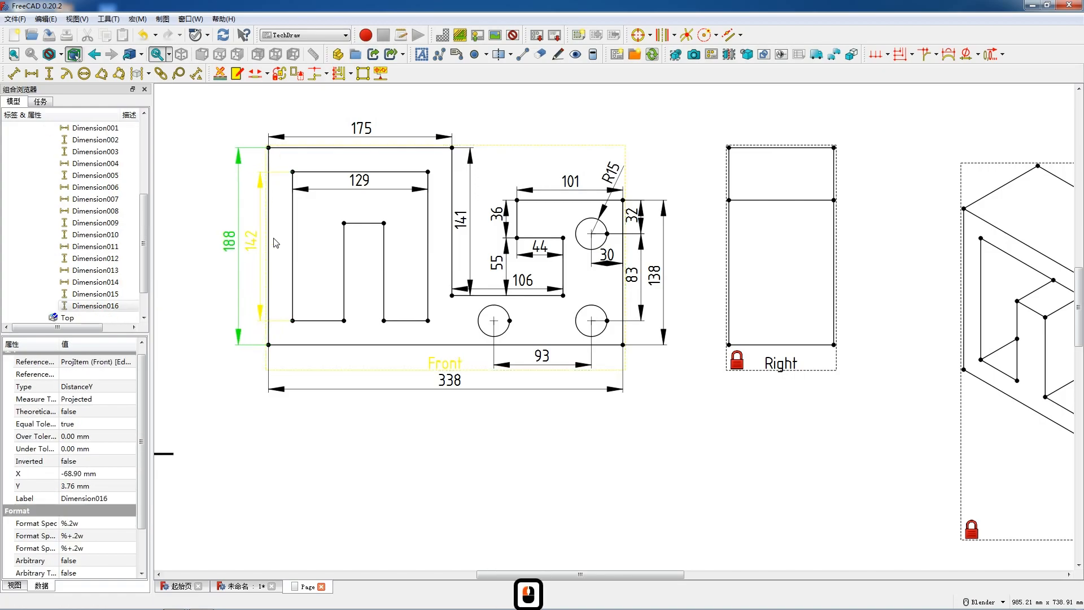
Dimension the vertical and horizontal offsets between the cut-out's upper-left corner and the part's upper-left corner, placing both outside the outline.
click(293, 172)
ctrl+click(268, 148)
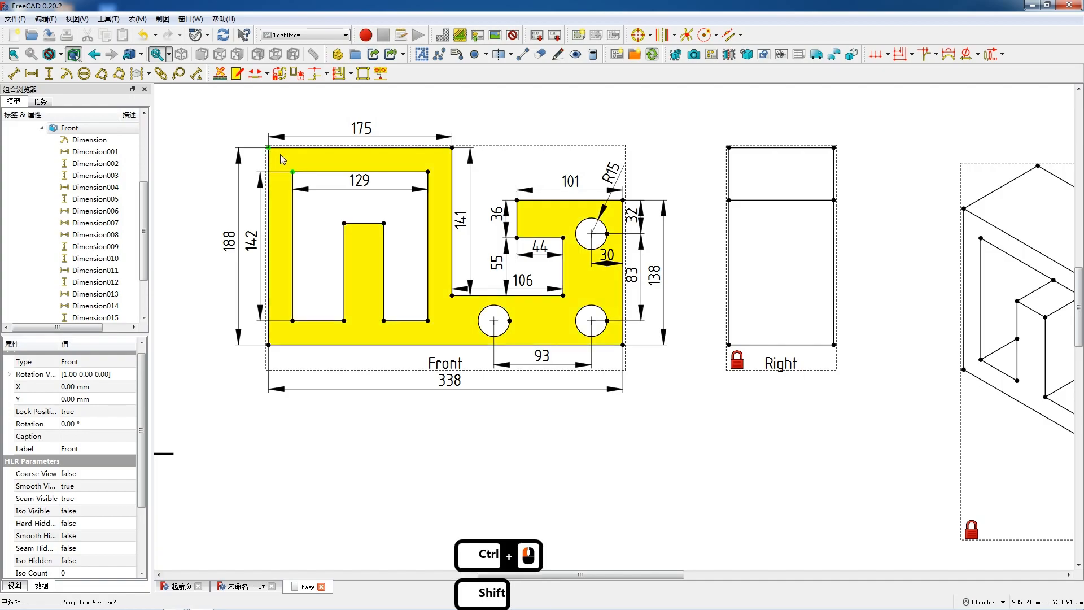
key(v)
drag(283, 163, 257, 136)
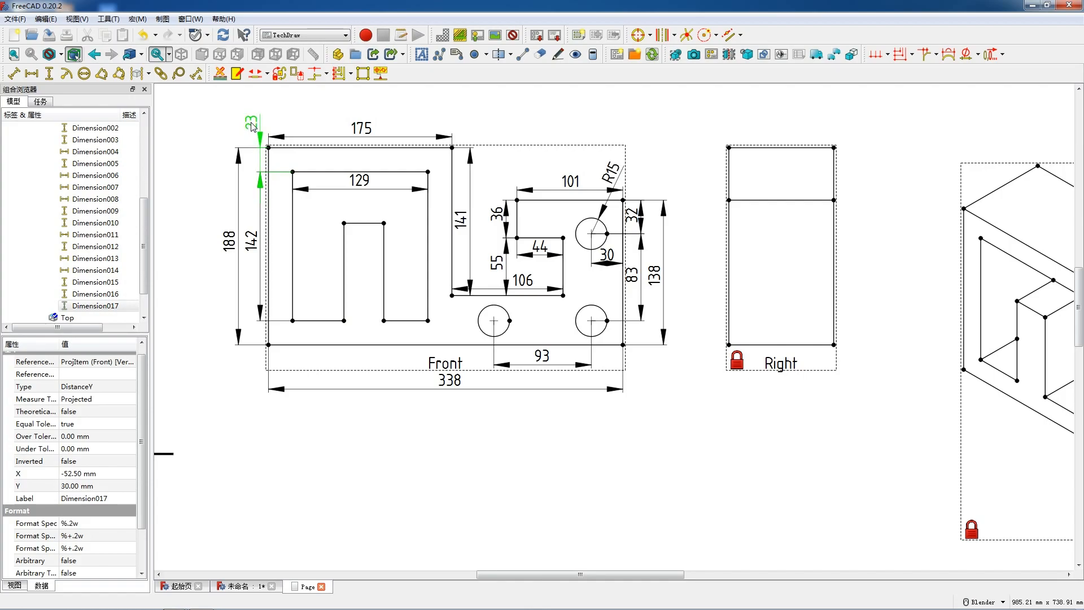
click(292, 172)
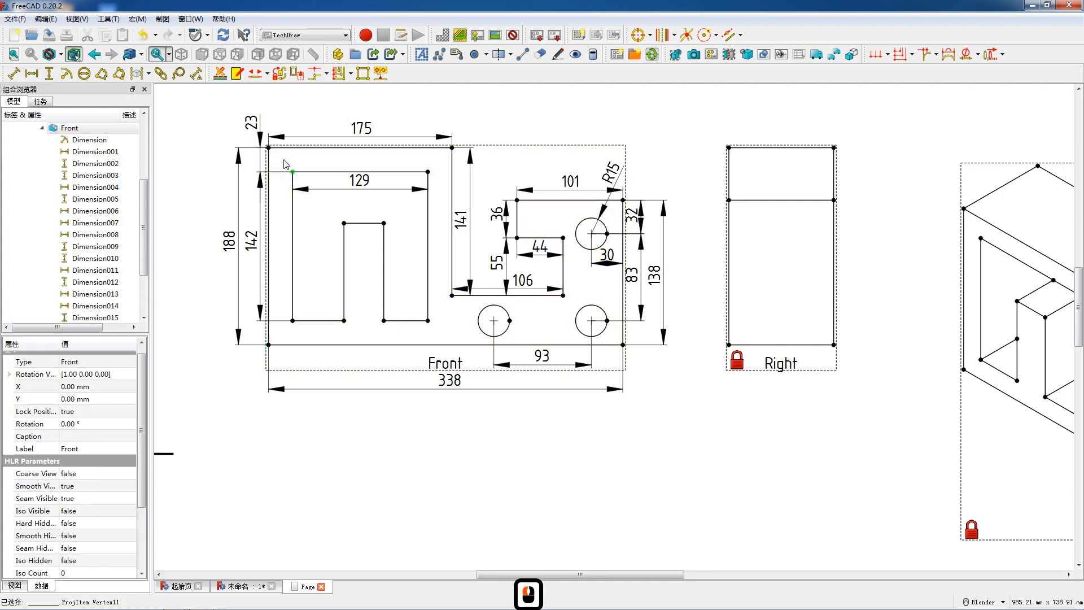
ctrl+click(269, 148)
key(h)
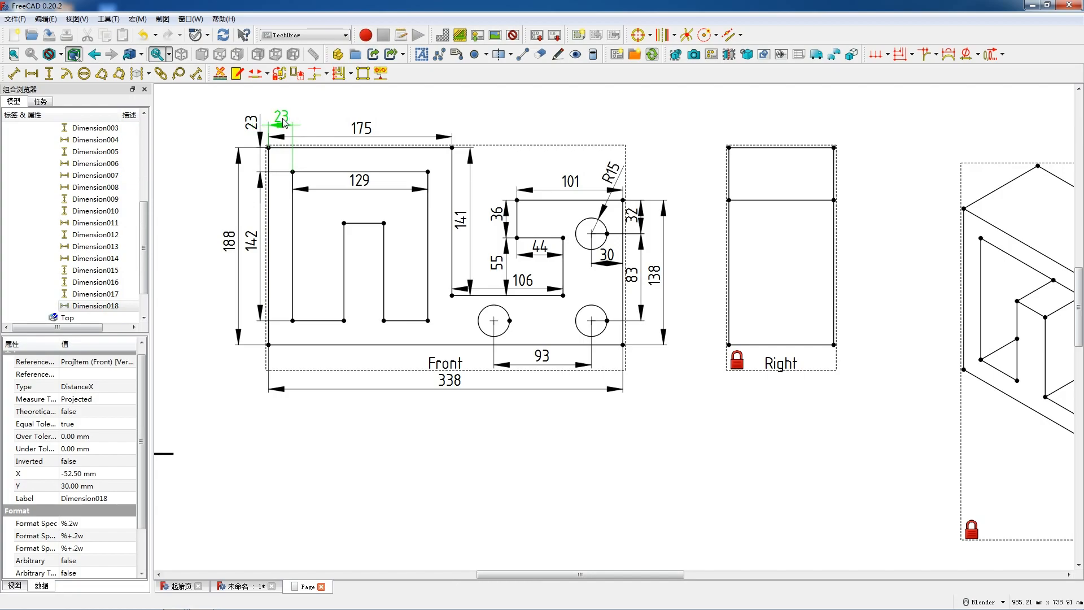
Dimension the inner cut-out's lower-left edge horizontally and the central tab's left edge vertically, placing both inside the cut-out.
drag(284, 123, 284, 123)
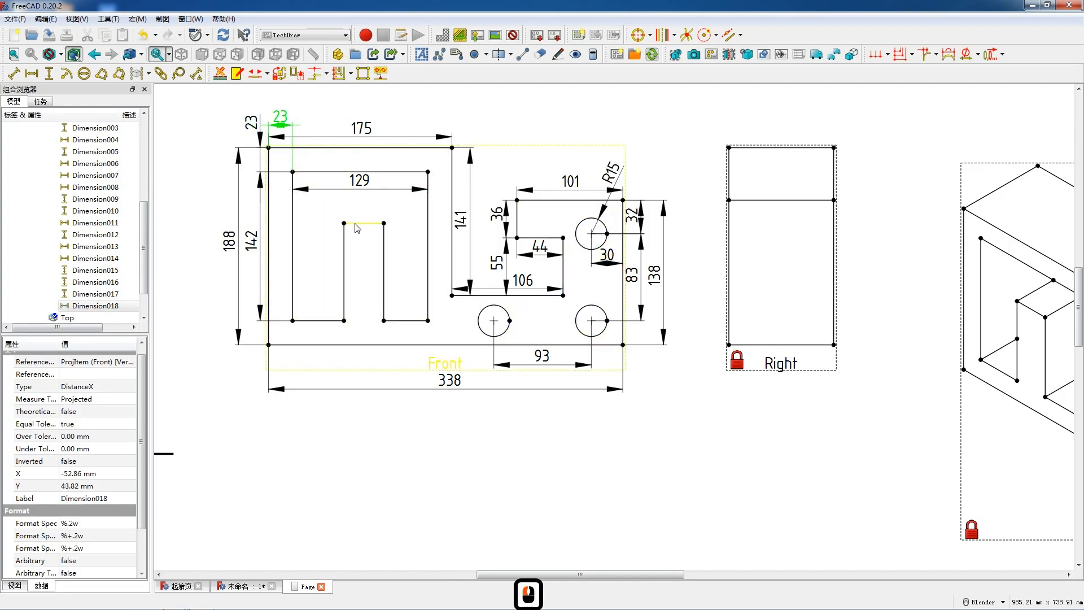
shift+click(317, 321)
key(h)
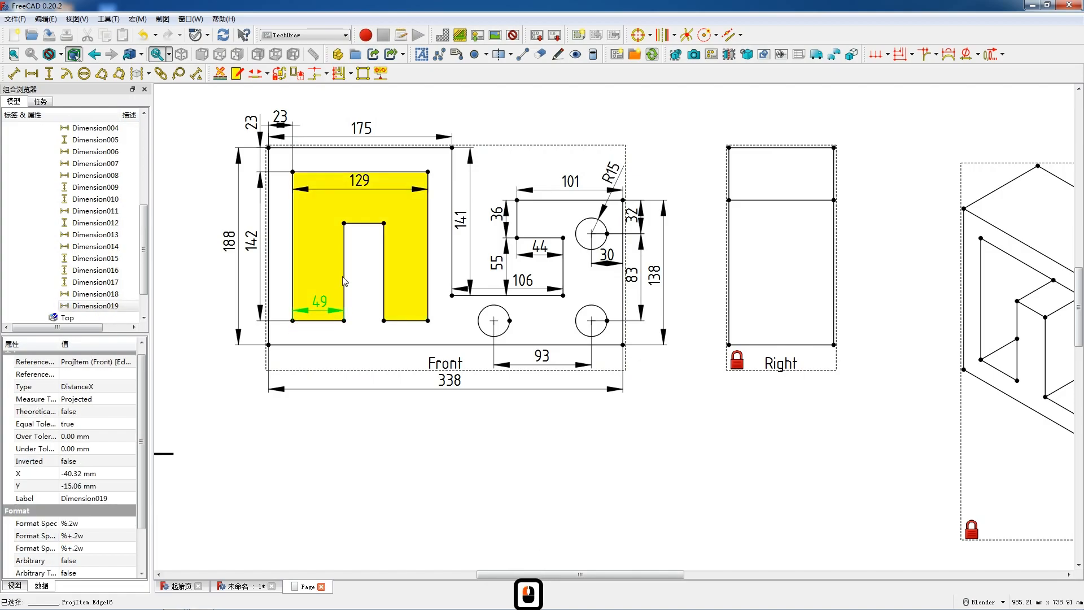
click(345, 280)
key(v)
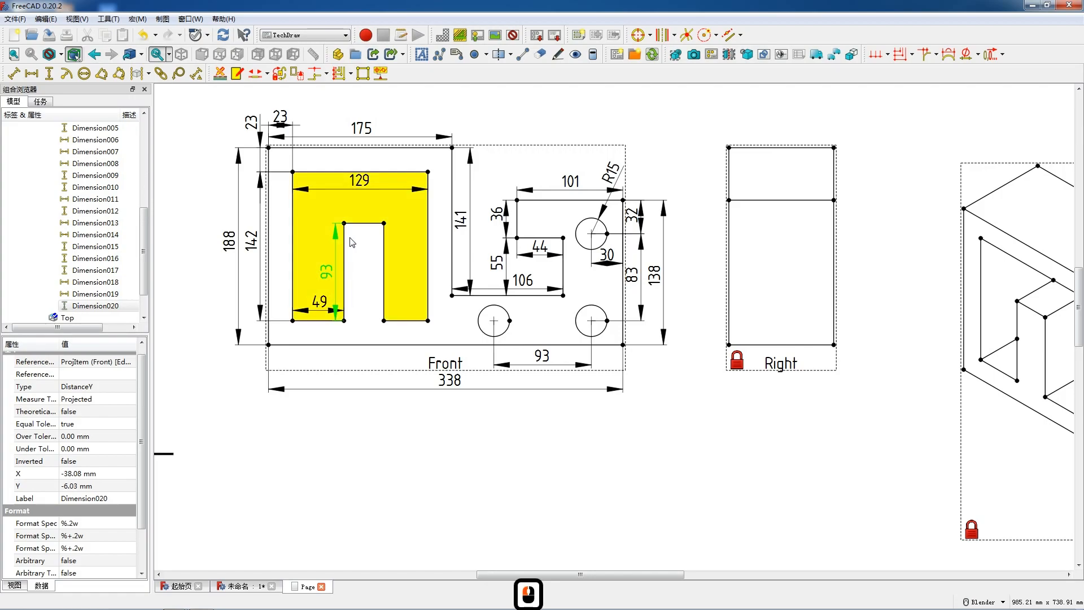
Add horizontal dimensions for the central tab's top edge and the inner cut-out's lower-right edge, placing each just above its edge.
click(357, 224)
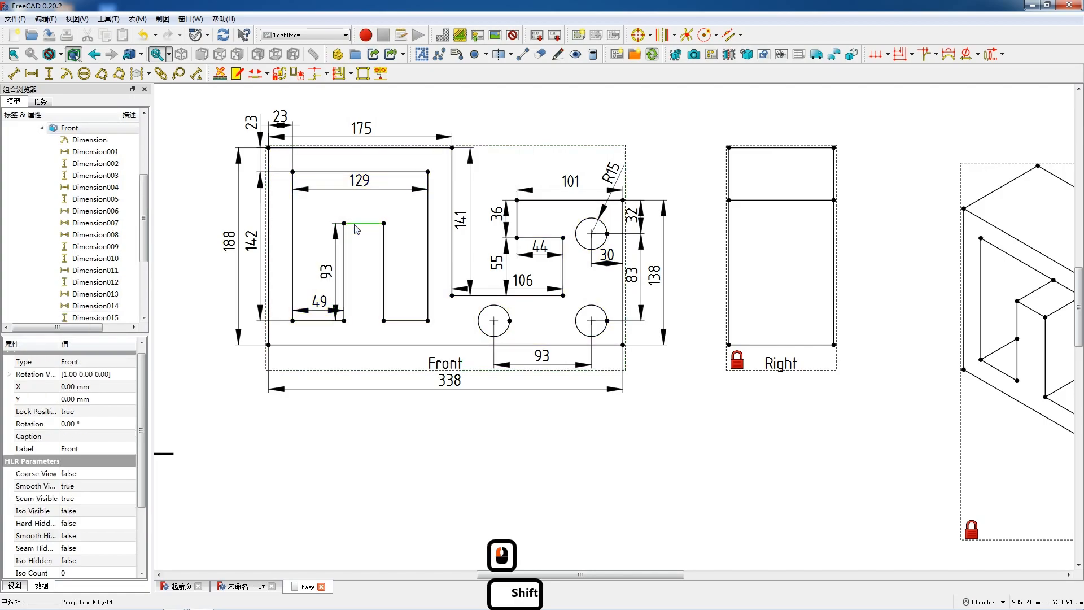
key(h)
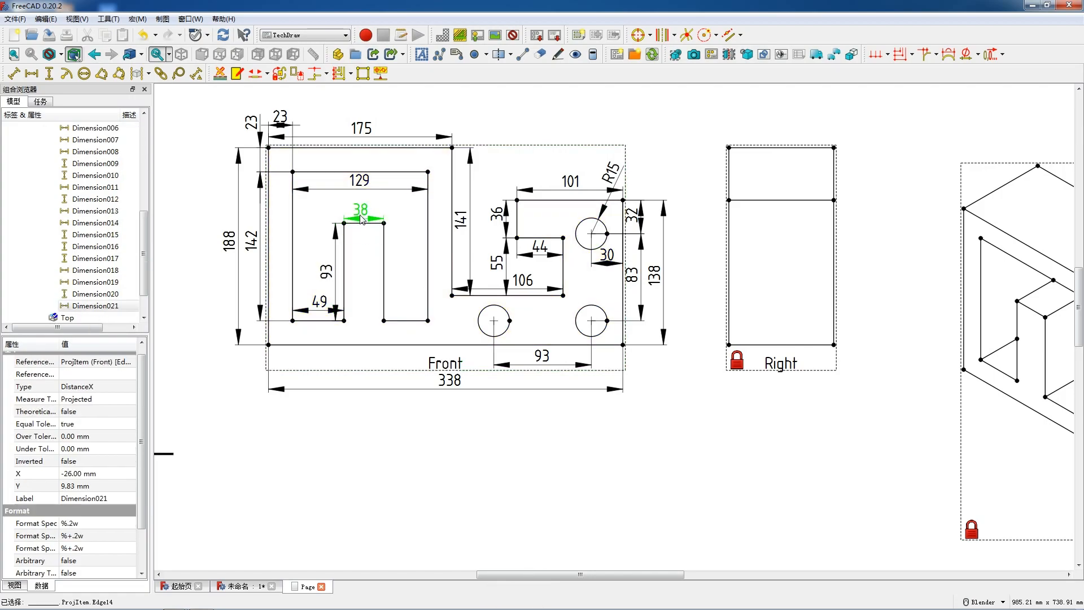
drag(364, 215, 367, 221)
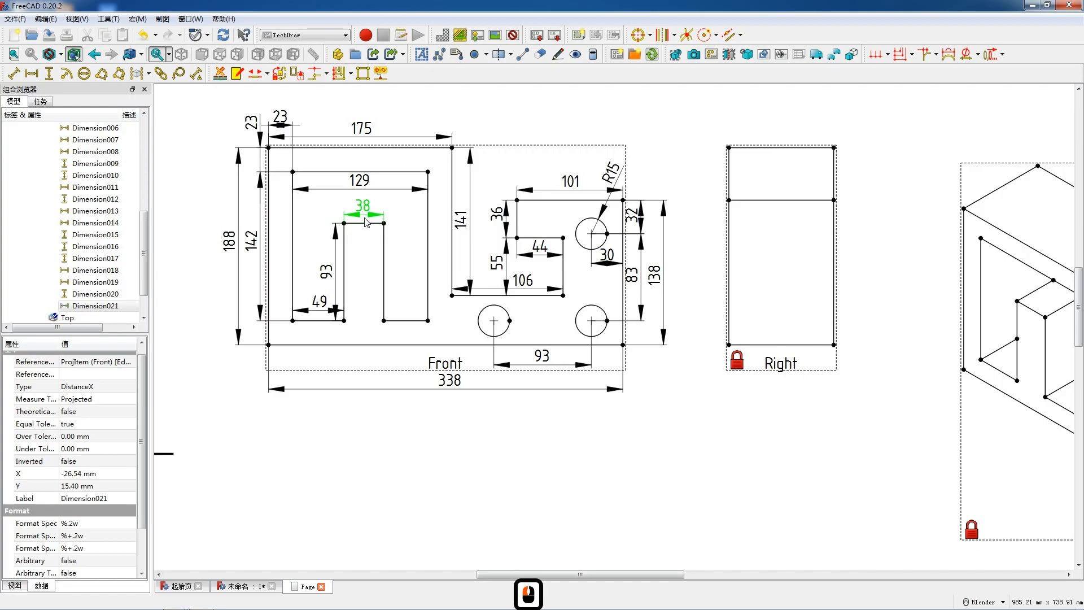
click(409, 320)
key(h)
drag(409, 326, 410, 303)
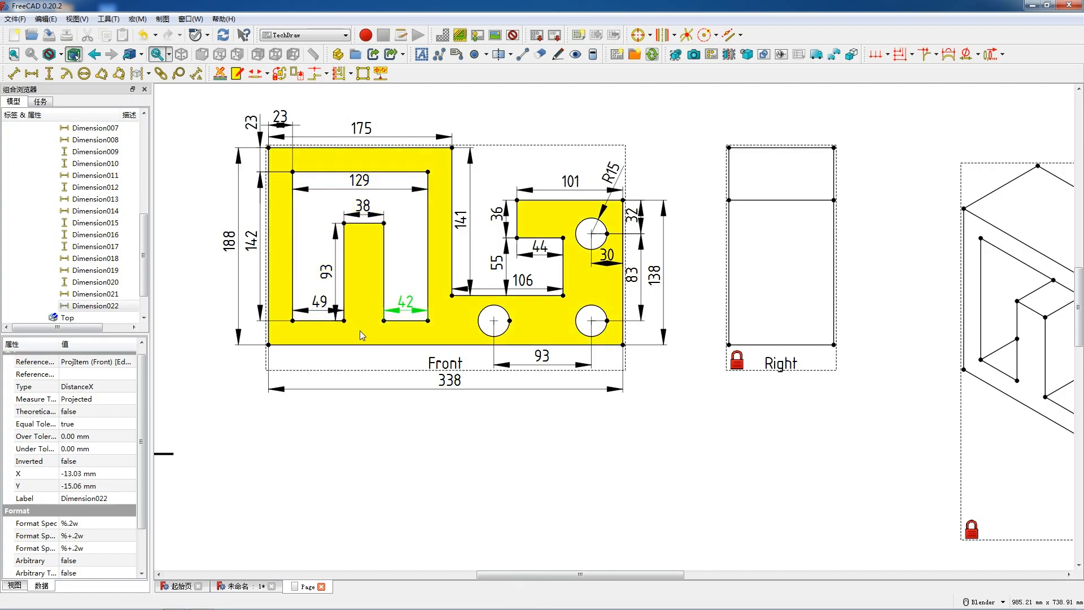
Dimension the Right view's top edge horizontally above the outline and its lower block's right edge vertically outside the outline.
scroll(361, 333, down, 2)
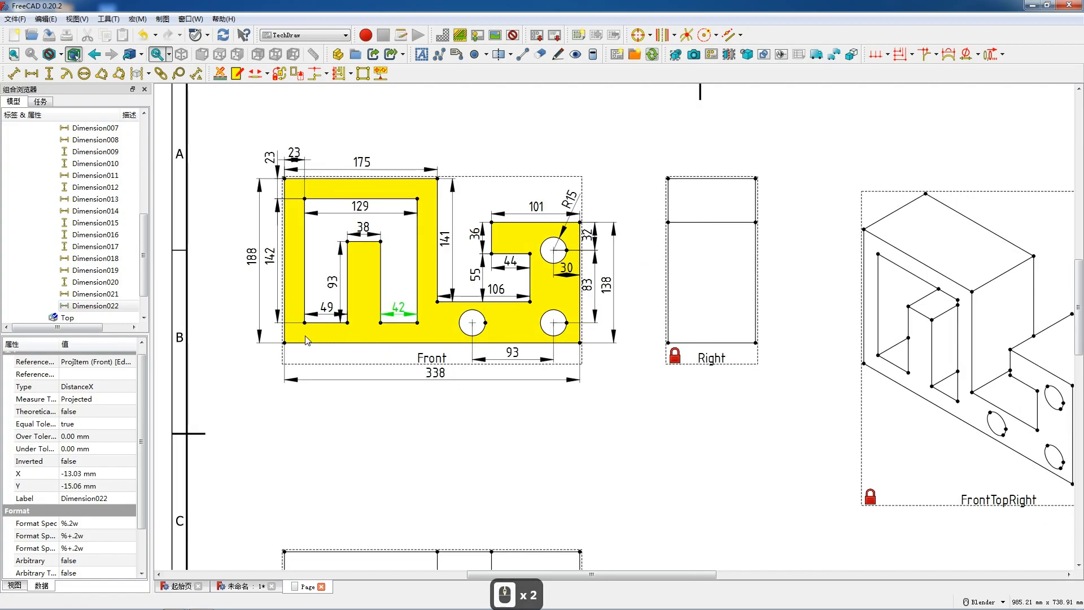
scroll(306, 339, up, 1)
scroll(338, 345, down, 1)
scroll(700, 215, down, 5)
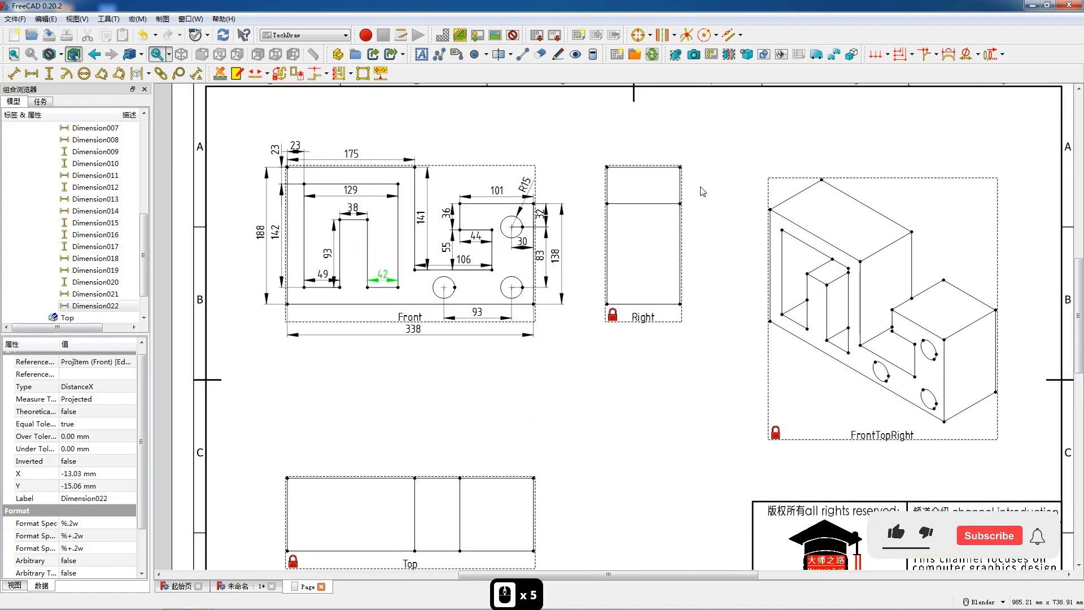
scroll(699, 237, up, 4)
click(623, 131)
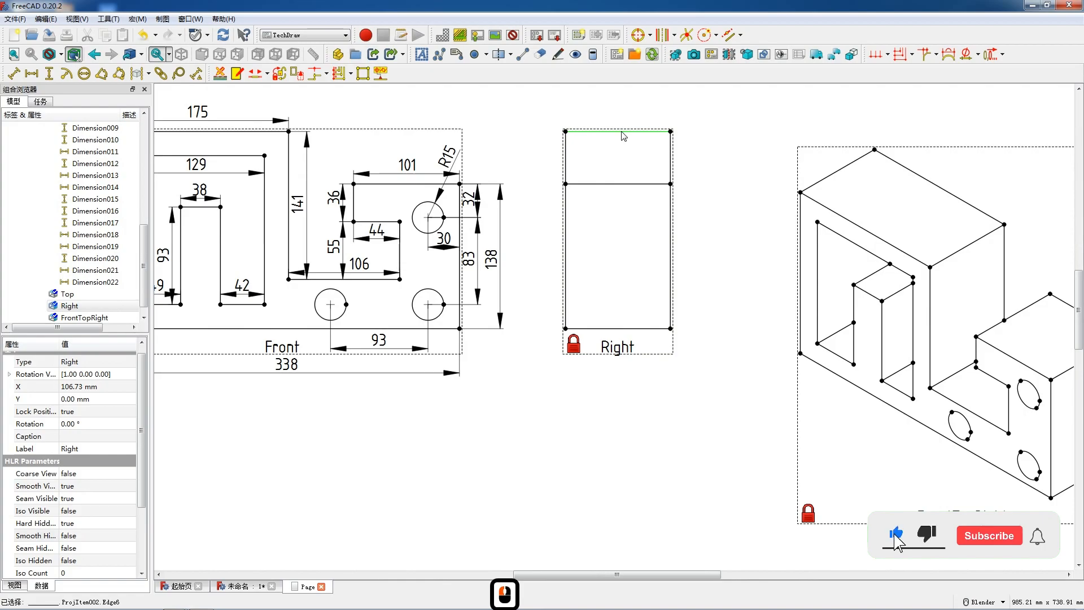
key(h)
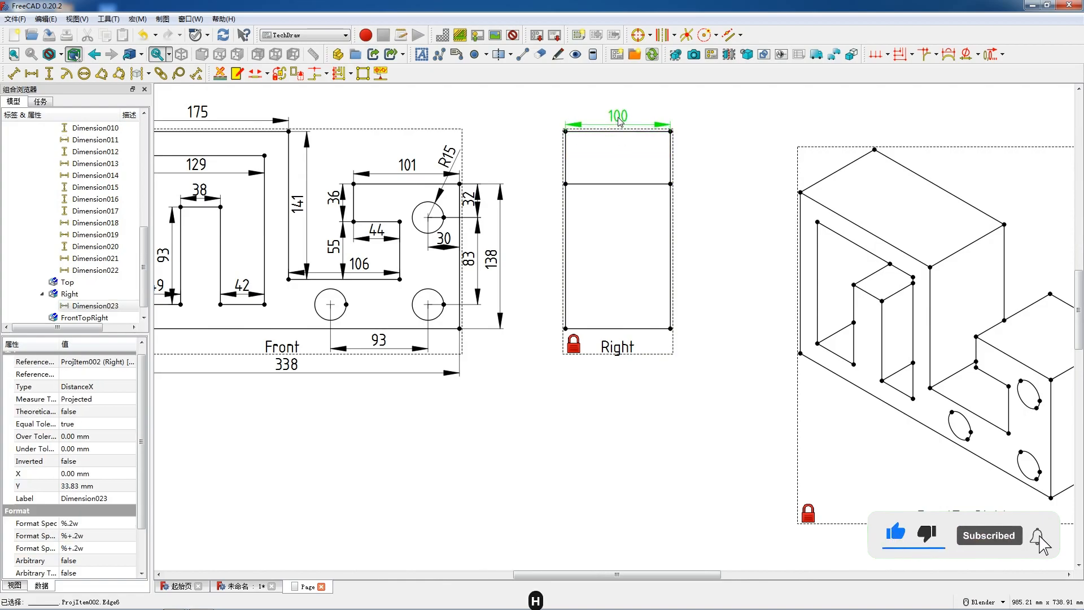
click(671, 225)
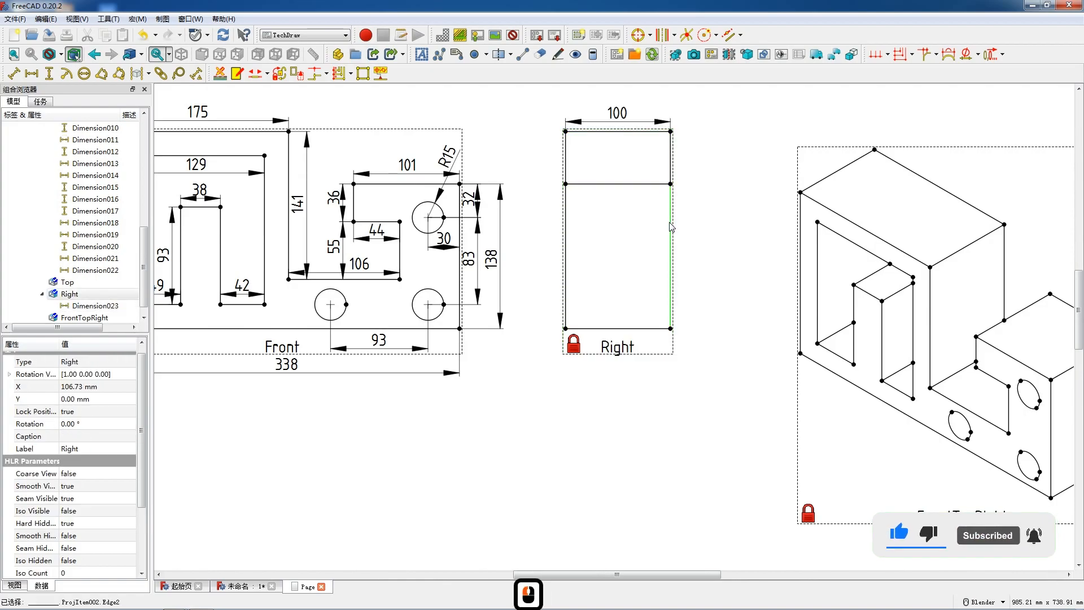
key(shift+v)
drag(671, 254, 683, 256)
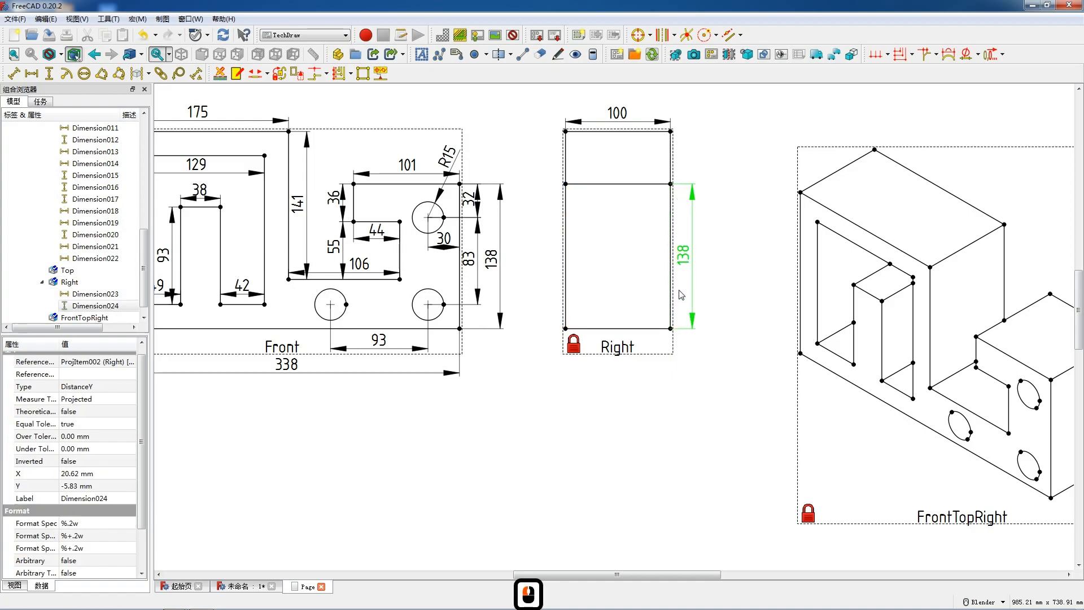
Add a vertical dimension for the Right view's full height between its right corners, placed outside the lower block's dimension.
click(670, 329)
ctrl+click(671, 133)
key(v)
drag(673, 235, 703, 227)
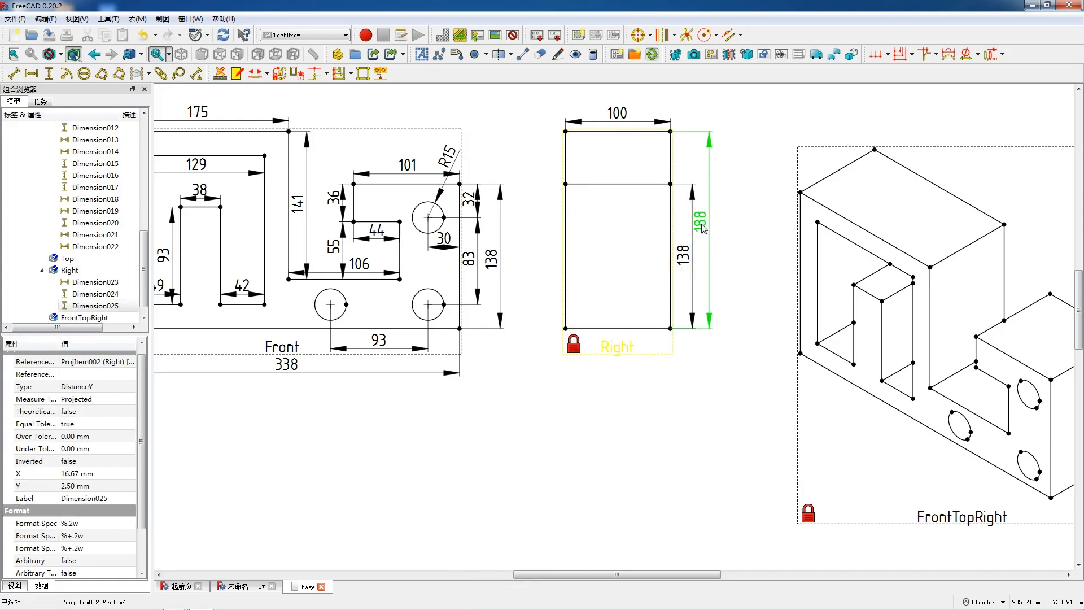
In the Top view, dimension the left section's bottom edge horizontally and the right edge vertically, placing both outside the outline.
scroll(639, 205, down, 7)
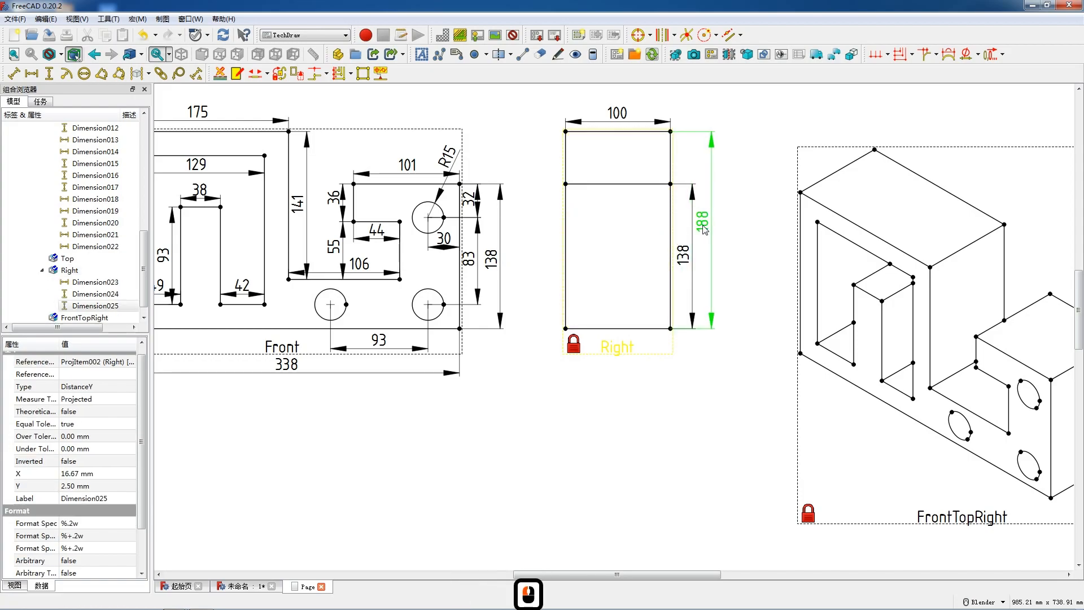
scroll(520, 460, up, 6)
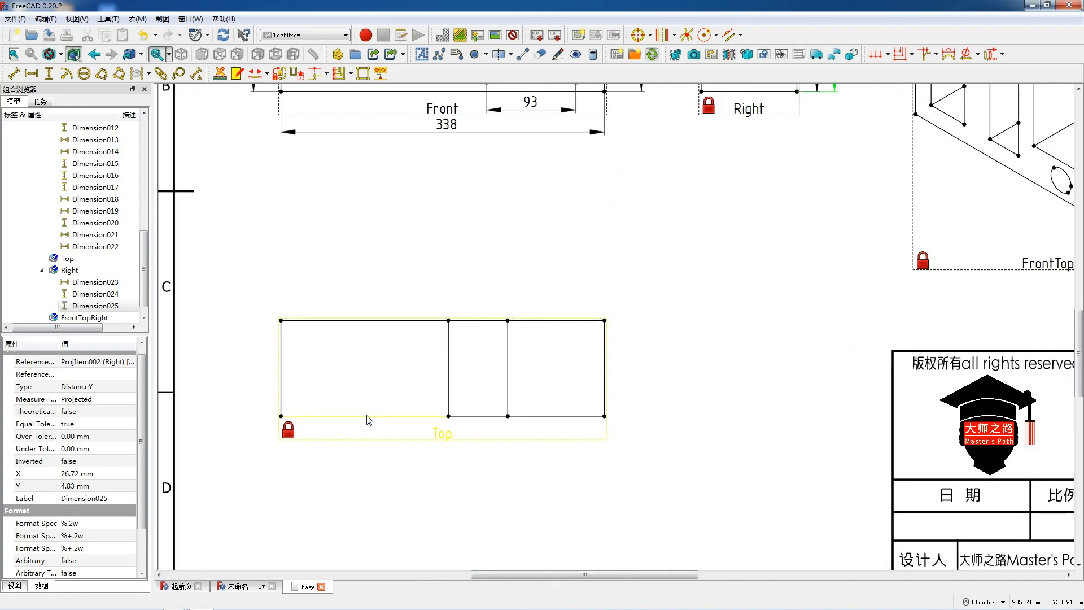
click(367, 416)
key(shift+h)
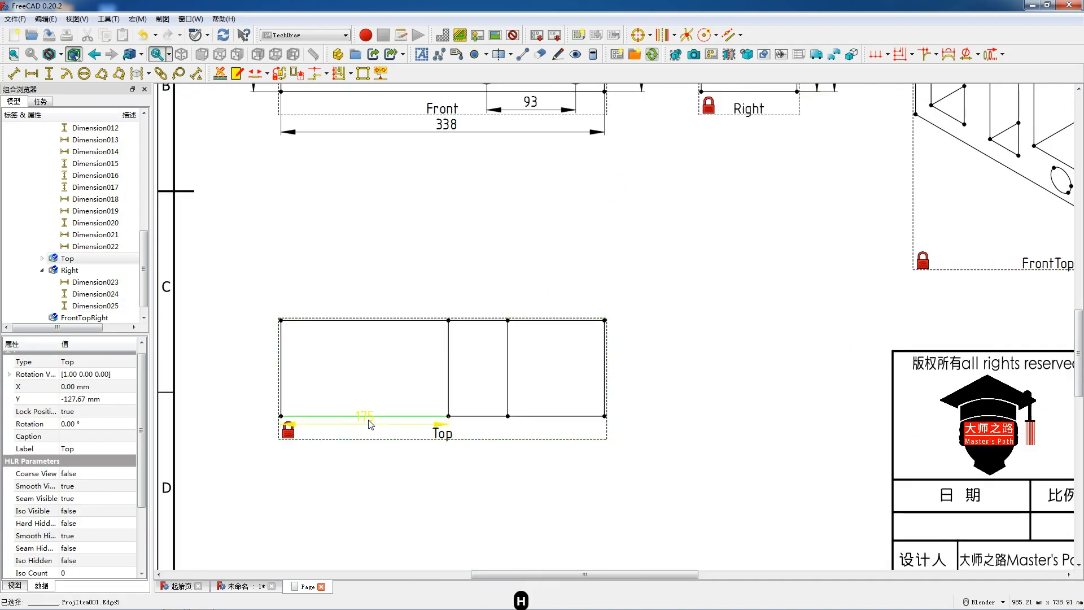
click(604, 398)
key(shift+v)
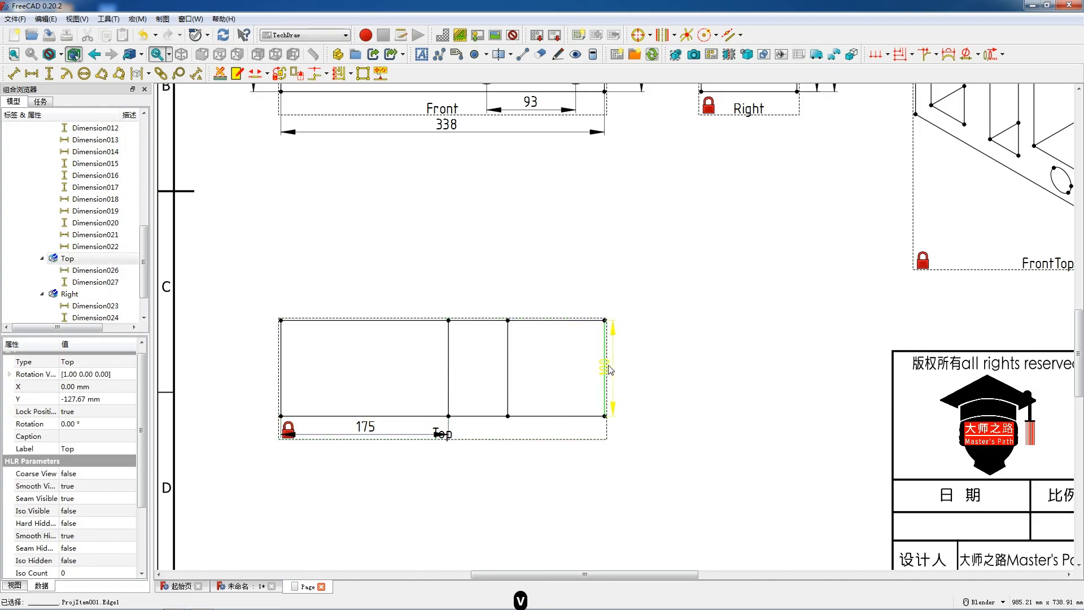
Add horizontal dimensions below the Top view for the right section's bottom edge and the full width between the lower corners.
click(580, 417)
key(shift+h)
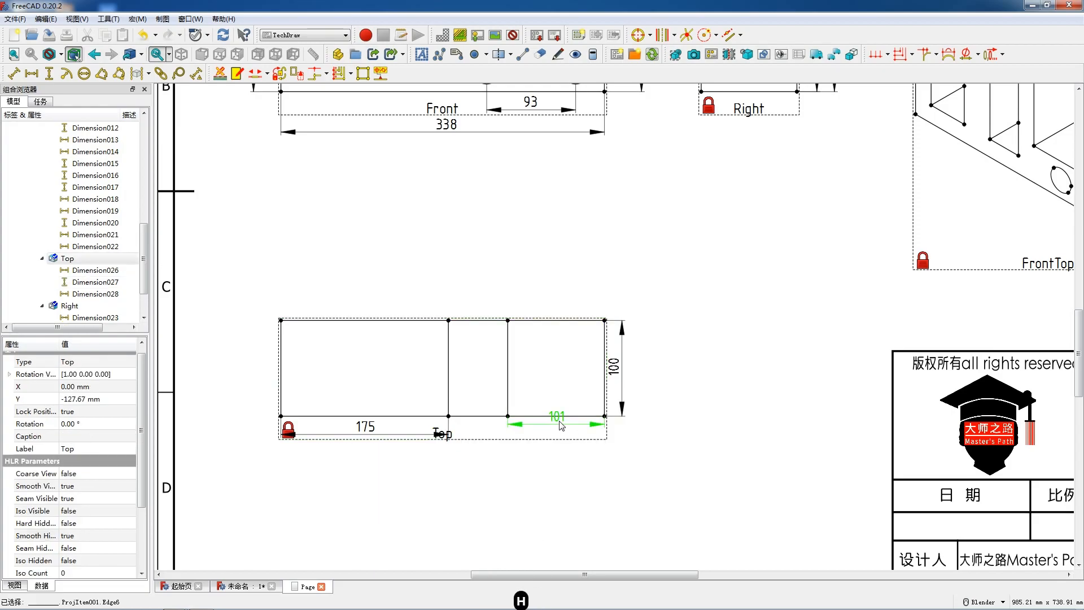
drag(561, 425, 562, 429)
ctrl+click(605, 416)
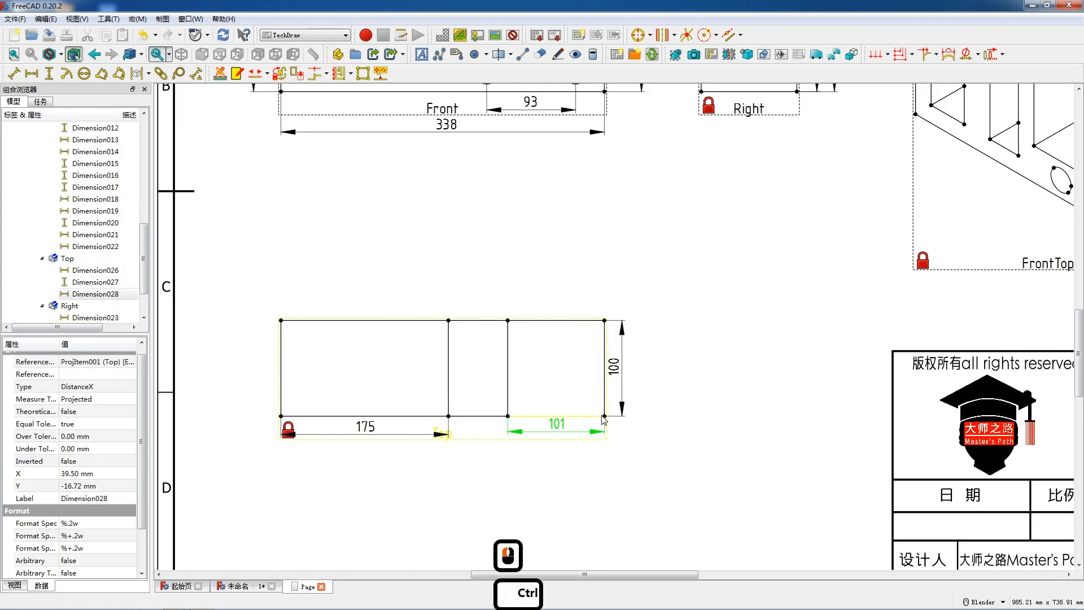
ctrl+click(281, 417)
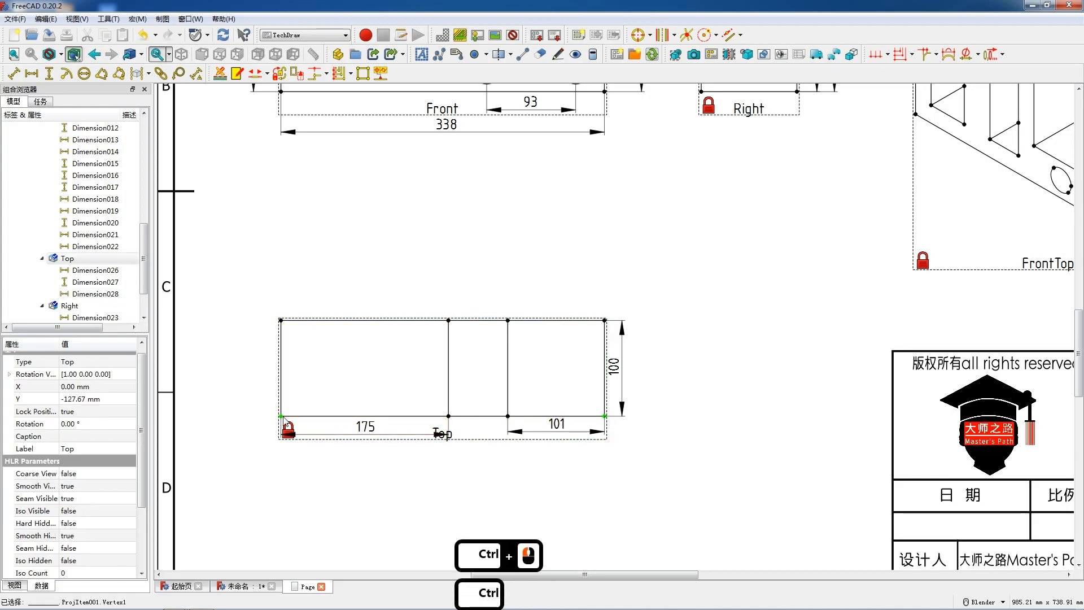
drag(443, 435, 447, 445)
Insert seven text annotations on the page, set one to 前视图 and place it below the Front view.
scroll(476, 442, down, 8)
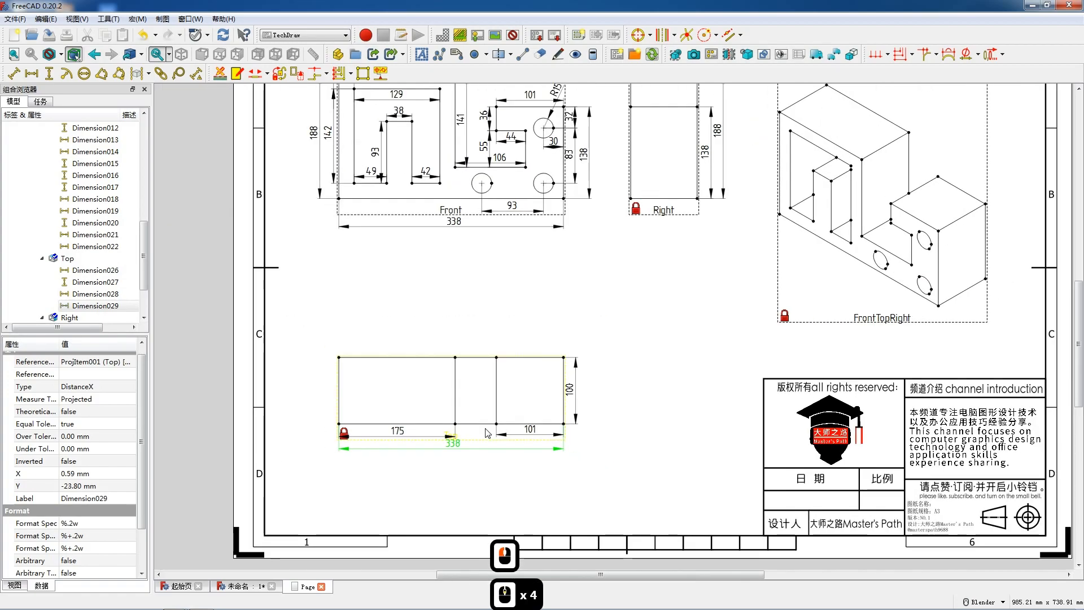
click(422, 54)
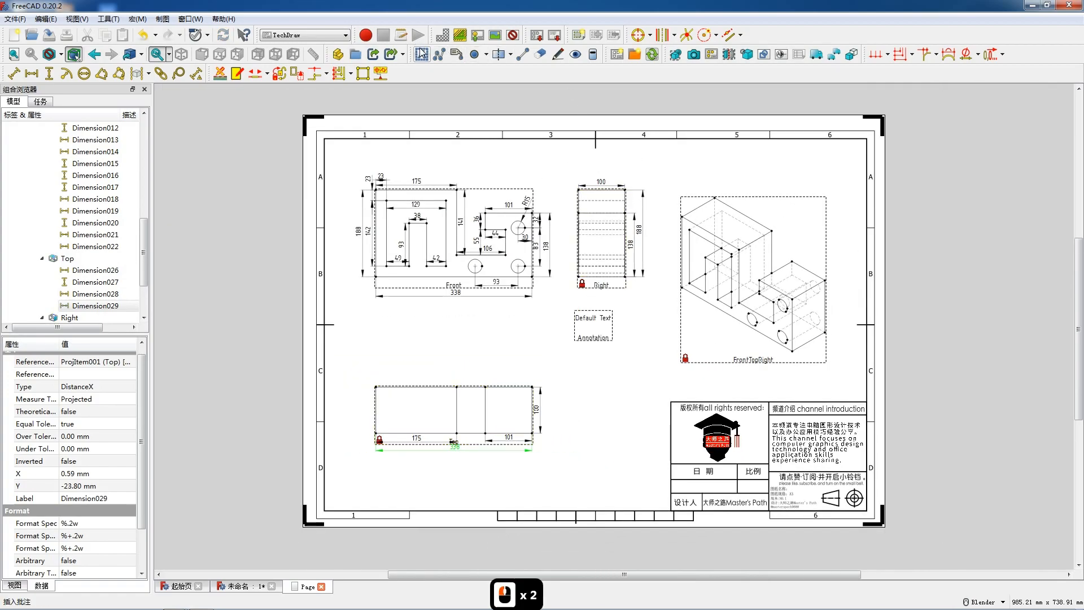
double_click(594, 326)
drag(545, 254, 454, 257)
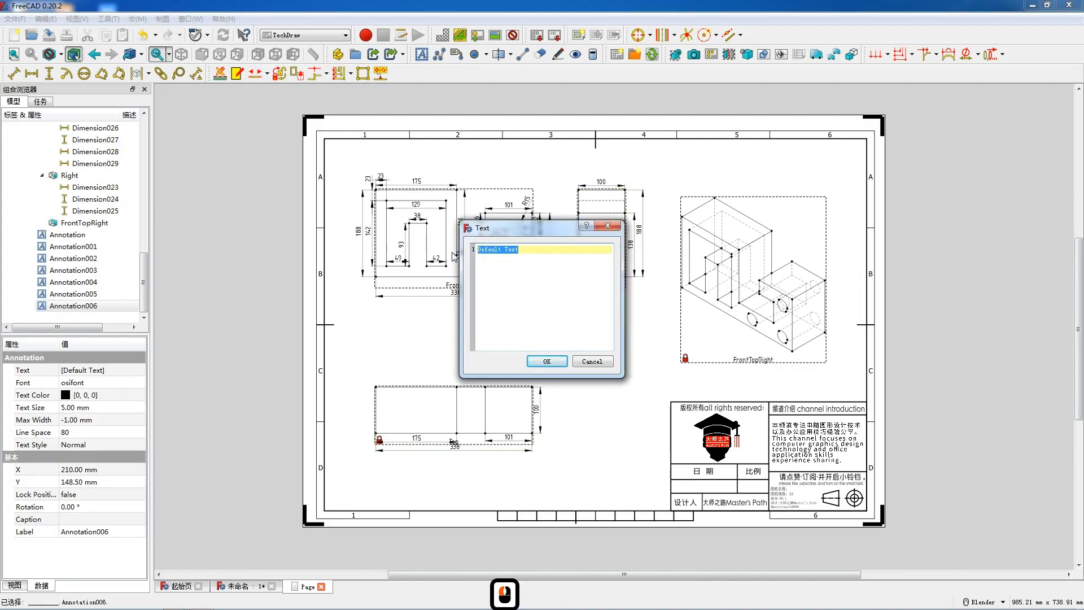
text(qst)
key(space)
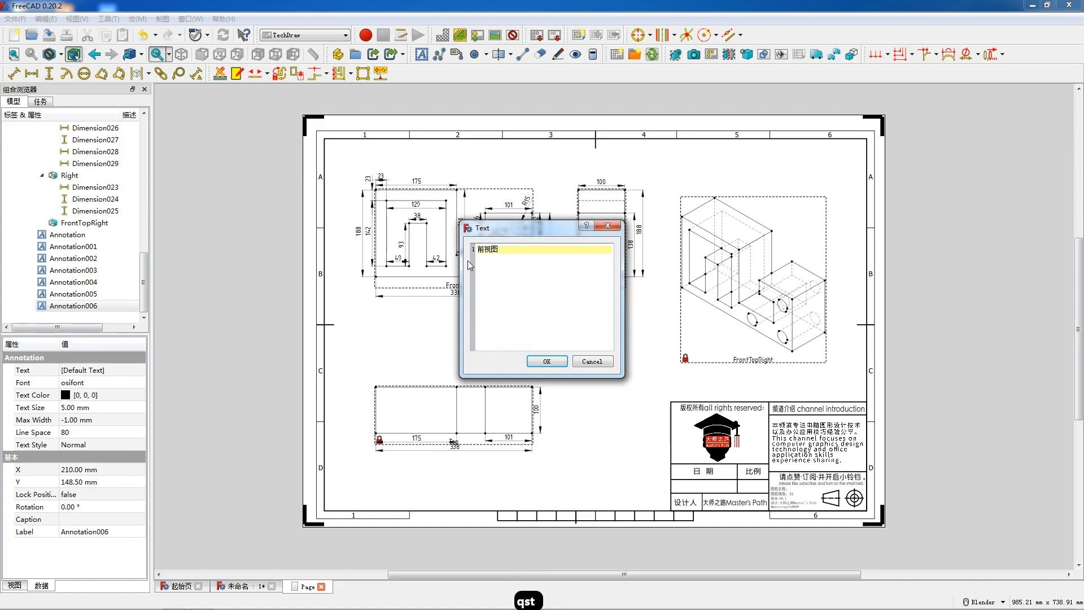
click(547, 361)
drag(591, 319, 456, 311)
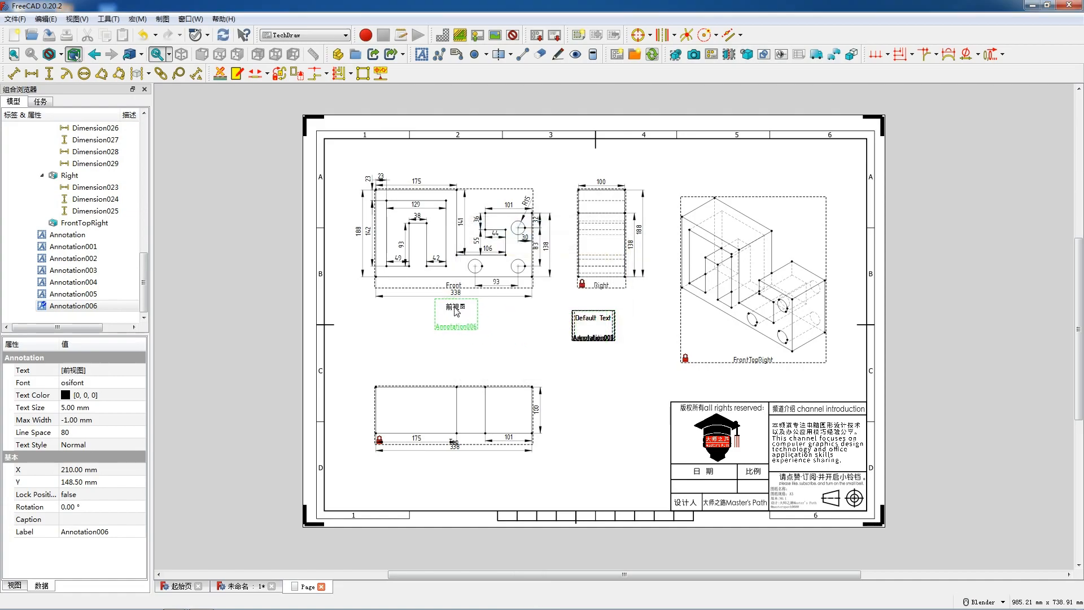
Set another annotation's text to 右视图 and place it below the Right view.
double_click(585, 334)
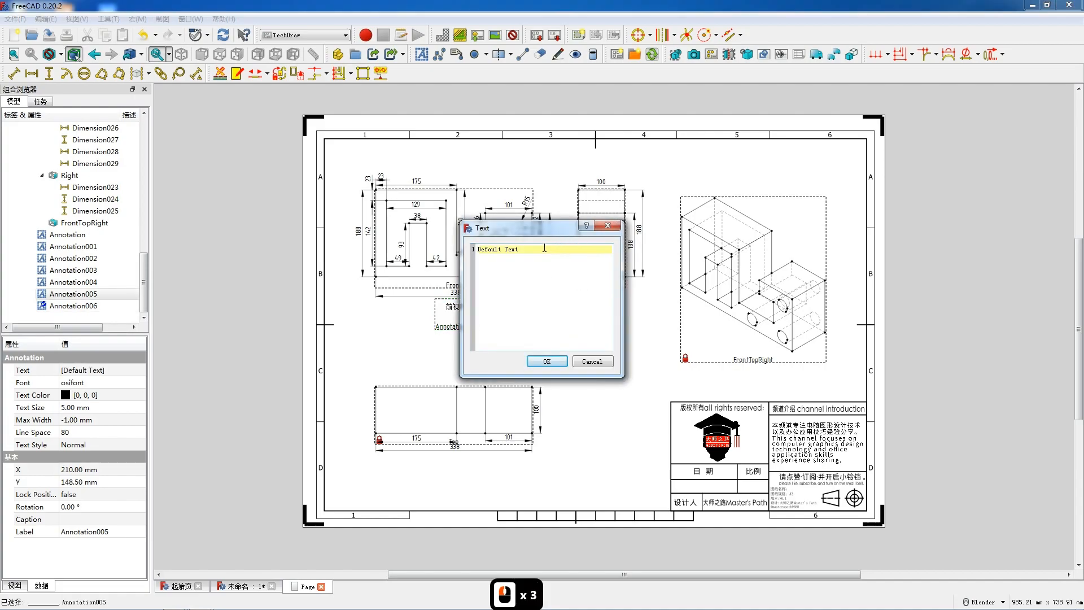
drag(545, 248, 461, 242)
text(右视图)
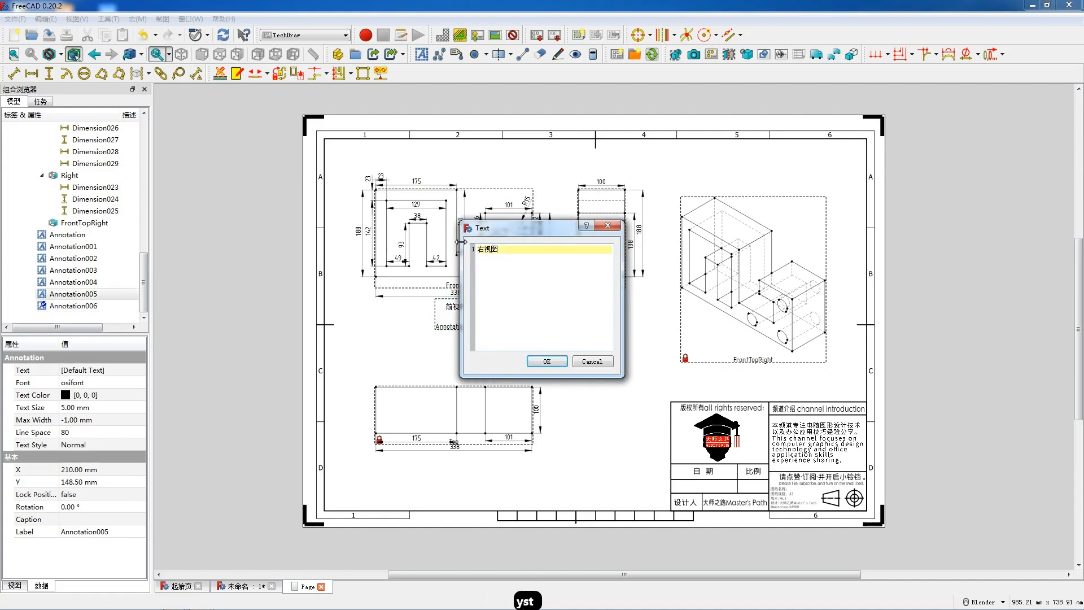
click(547, 362)
drag(587, 325, 600, 299)
click(593, 309)
Set another annotation's text to 顶视图 and place it below the Top view.
double_click(582, 325)
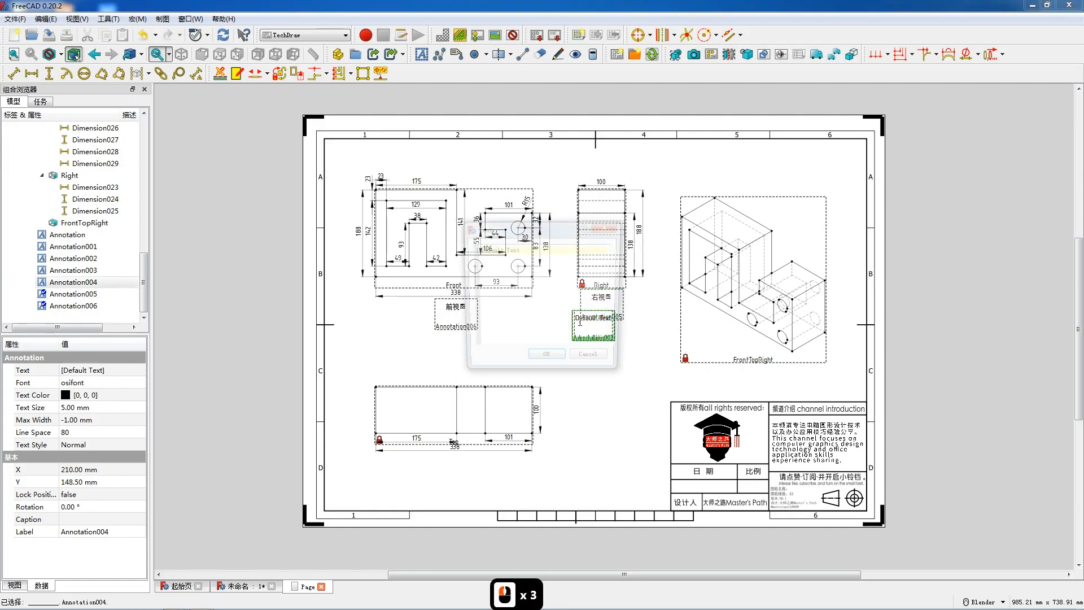
text(顶视图)
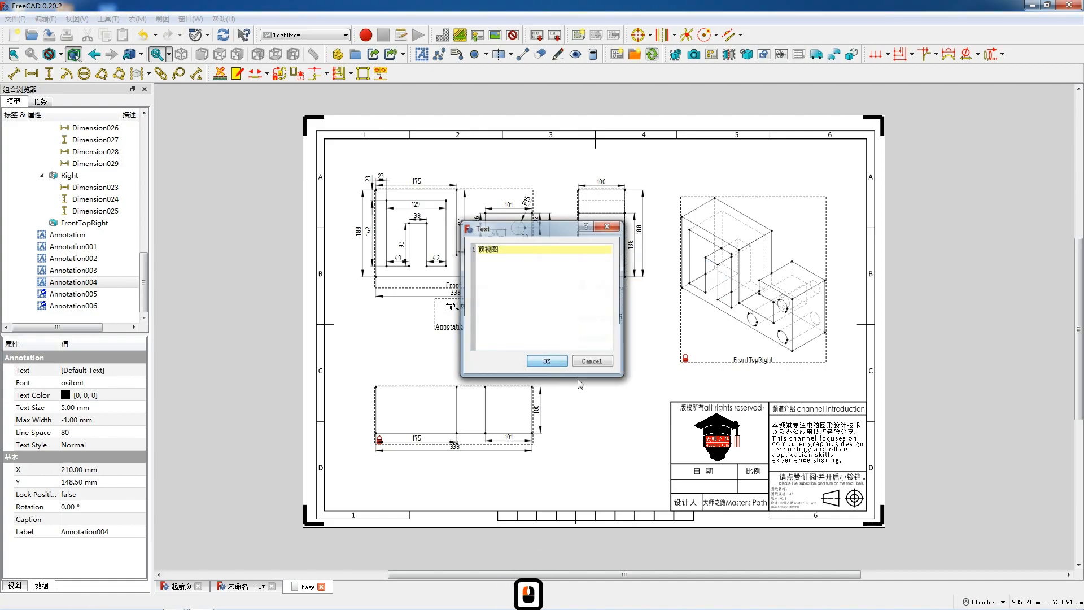
click(546, 361)
drag(590, 338, 453, 482)
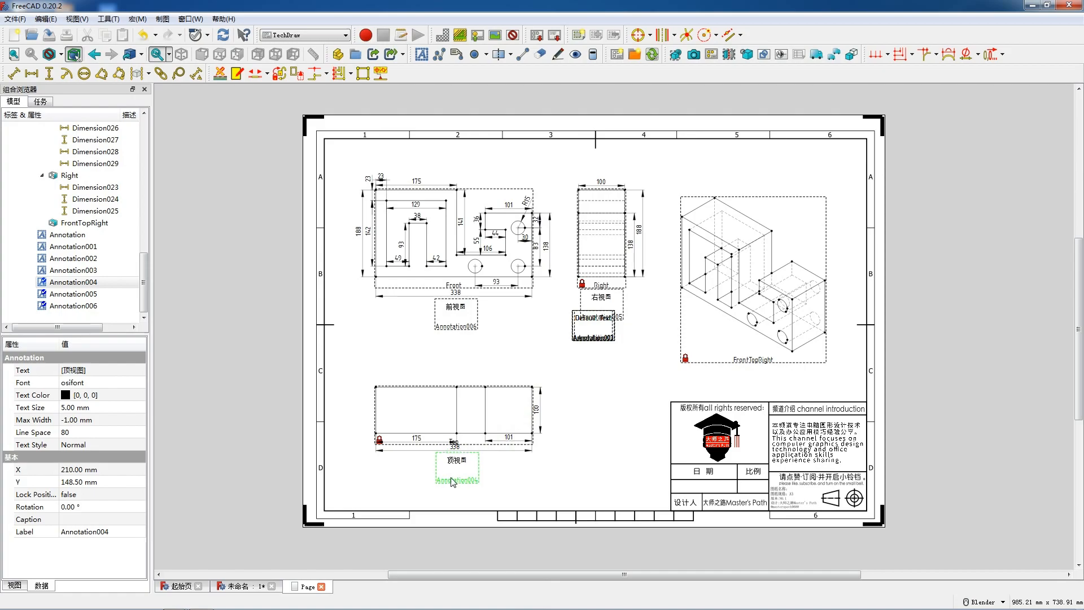
Set another annotation's text to 透视图 and place it below the FrontTopRight view.
double_click(591, 340)
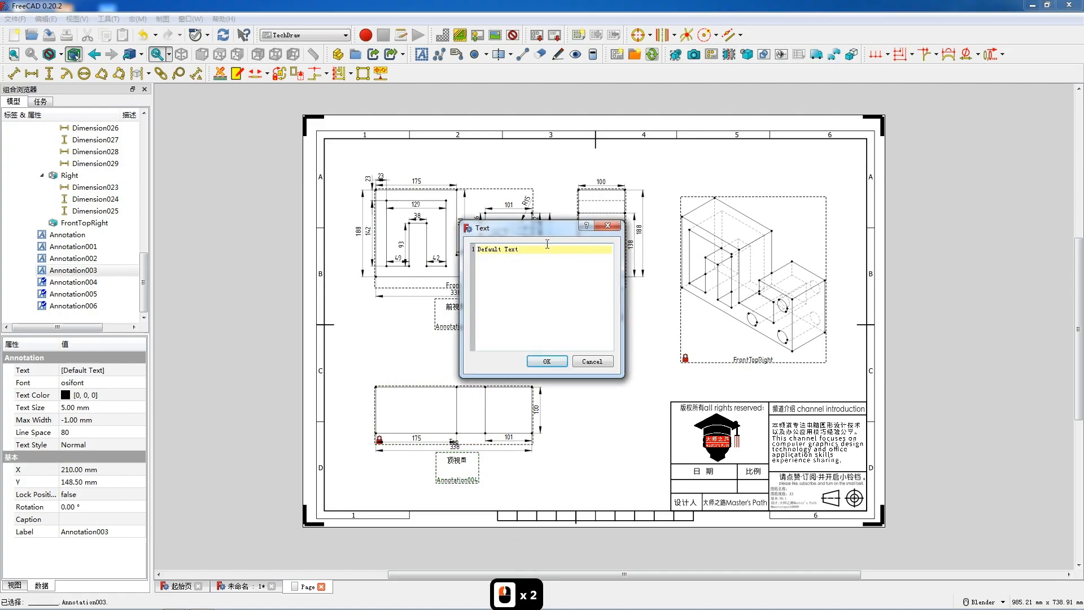
text(透视图)
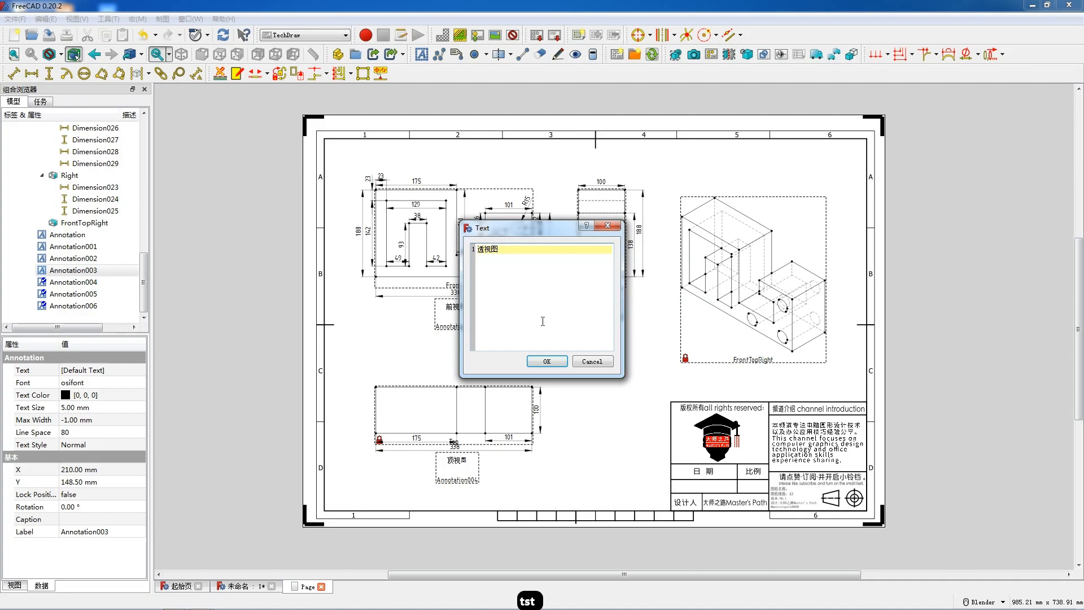
click(546, 362)
mouse_move(584, 341)
mouse_down()
mouse_move(665, 378)
mouse_move(742, 386)
mouse_up()
Set another annotation's text to 2023.06.30 and place it in the title block's cell under 日期.
triple_click(581, 339)
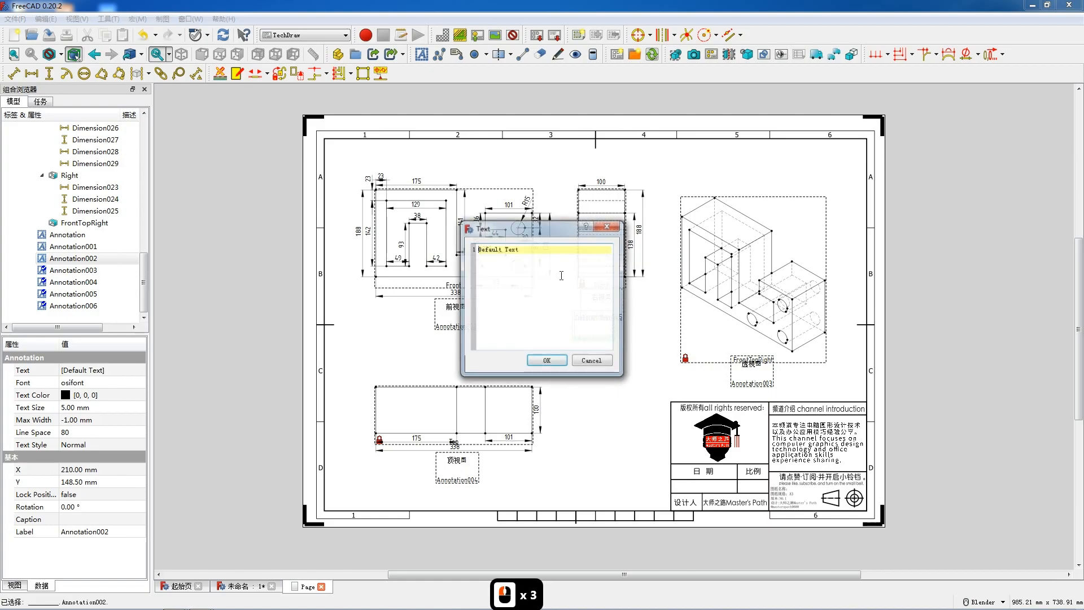
text(2023.06.2)
key(BackSpace)
text(30)
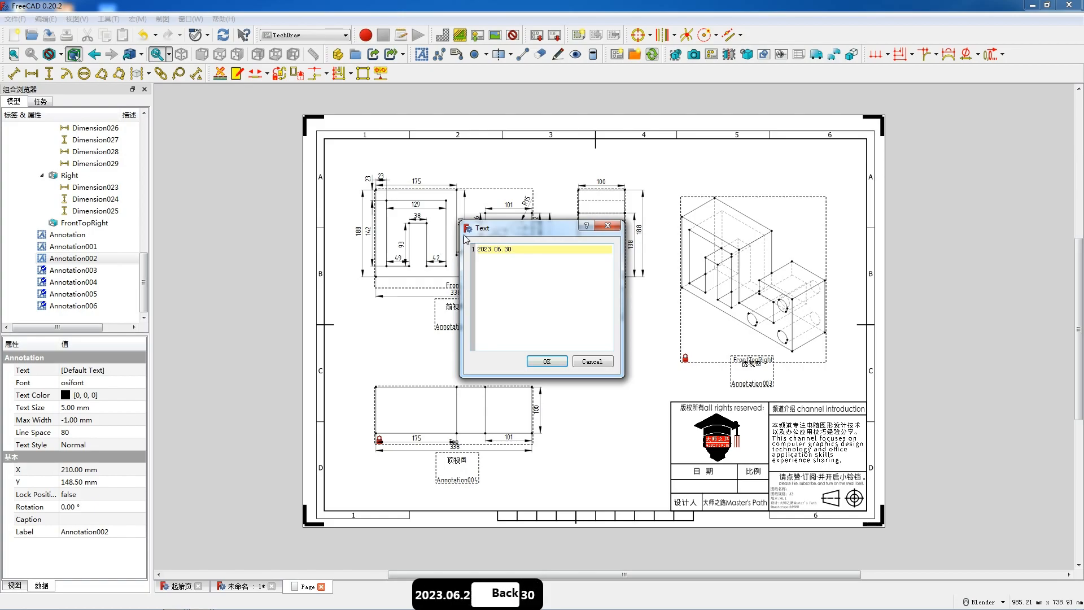
key(BackSpace)
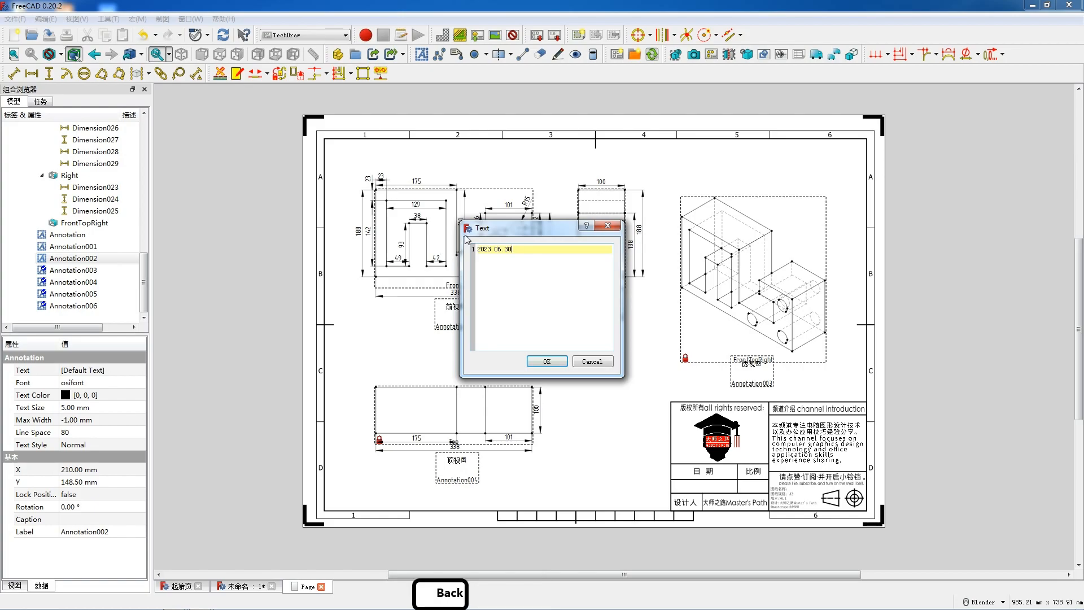
click(546, 361)
drag(647, 435, 700, 508)
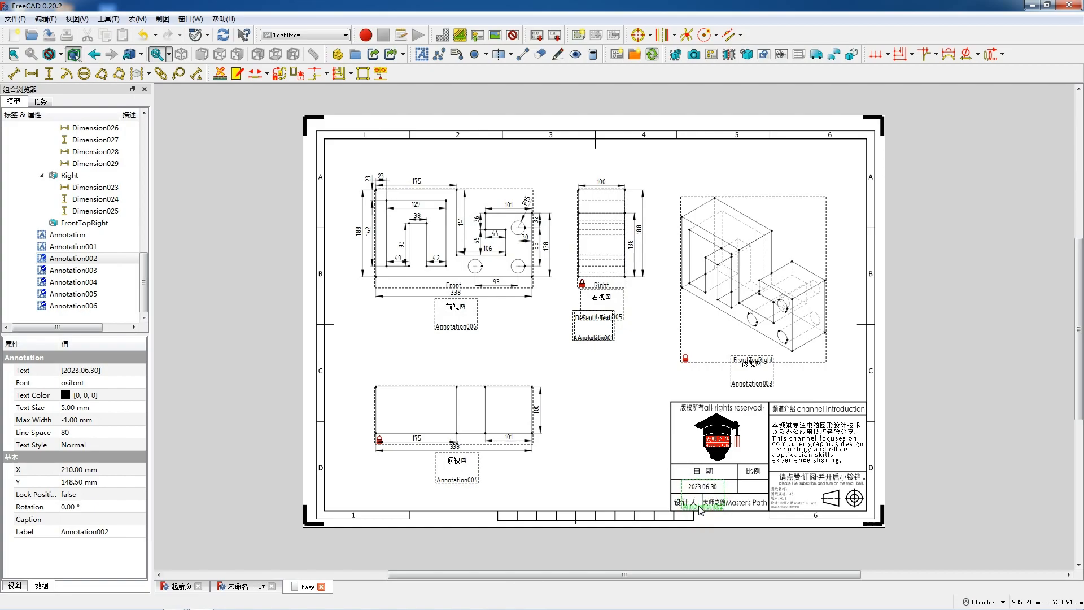
Set another annotation's text to 1: 3 and place it in the title block's cell under 比例.
double_click(593, 320)
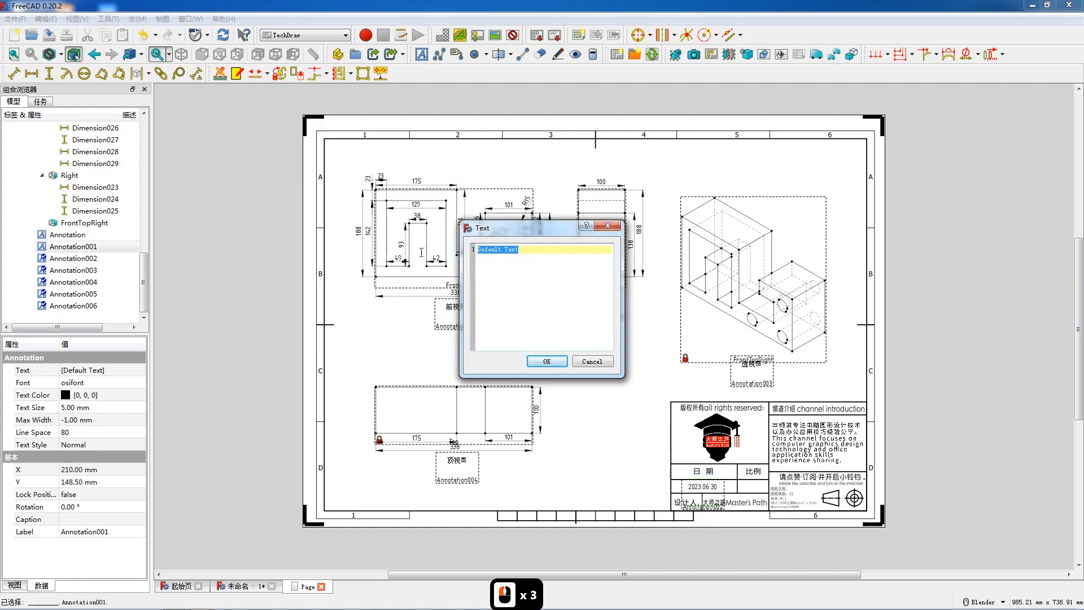
text(1: 3)
click(546, 361)
mouse_move(584, 344)
mouse_down()
mouse_move(621, 392)
mouse_move(766, 514)
mouse_move(748, 513)
mouse_up()
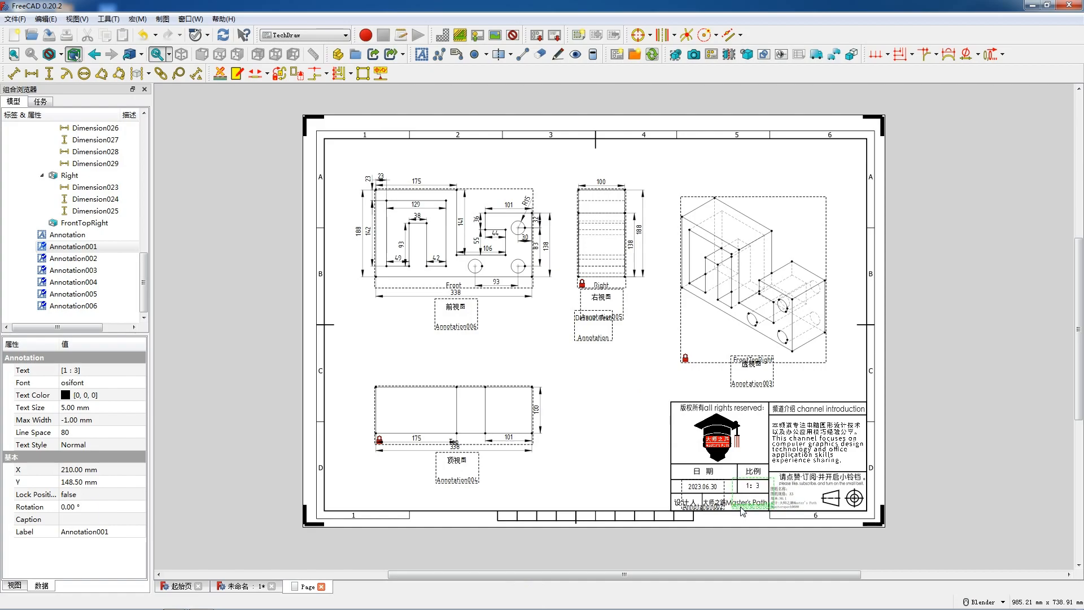
drag(742, 511, 733, 507)
Set the last default annotation's text to 机械产品零件0102.
double_click(595, 339)
drag(518, 249, 474, 249)
text(机械c)
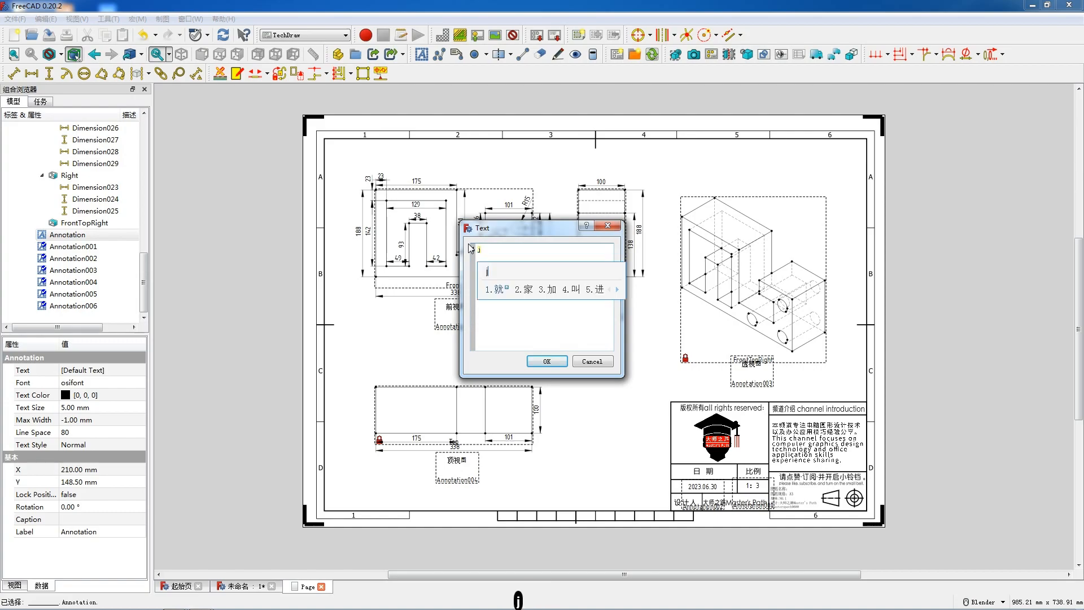
text(产品零件)
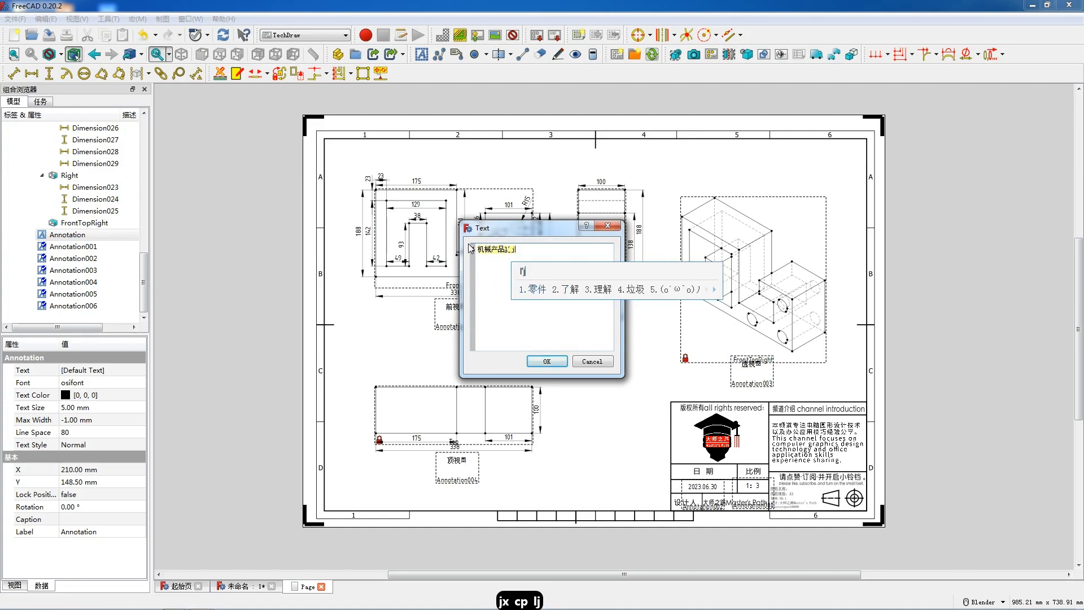
text(0102)
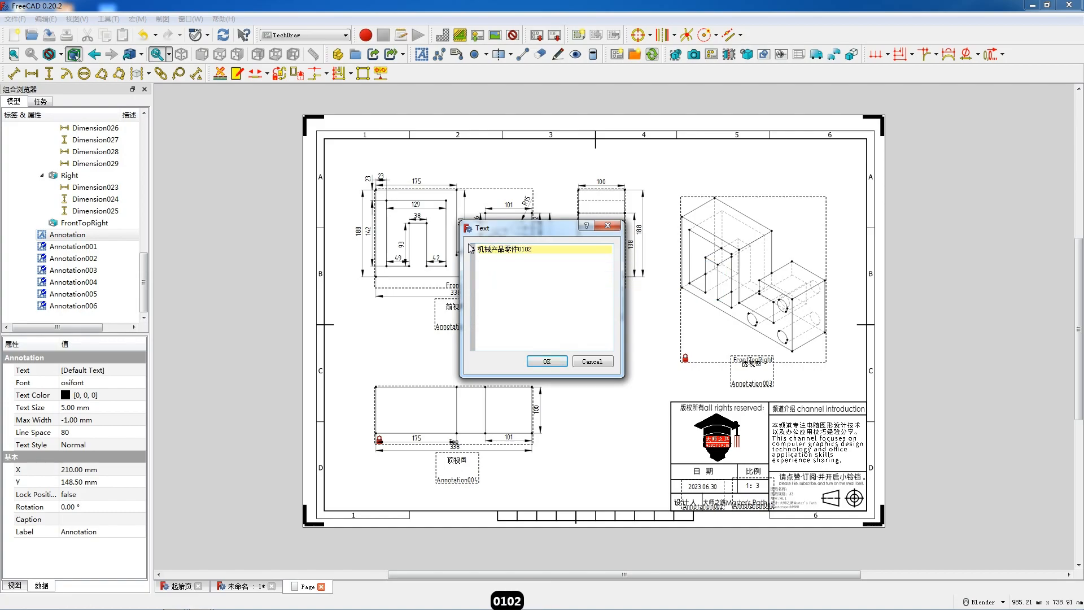
click(546, 361)
Set the part name annotation's text size to 3 mm and place it in the title block beside the projection symbol.
click(115, 408)
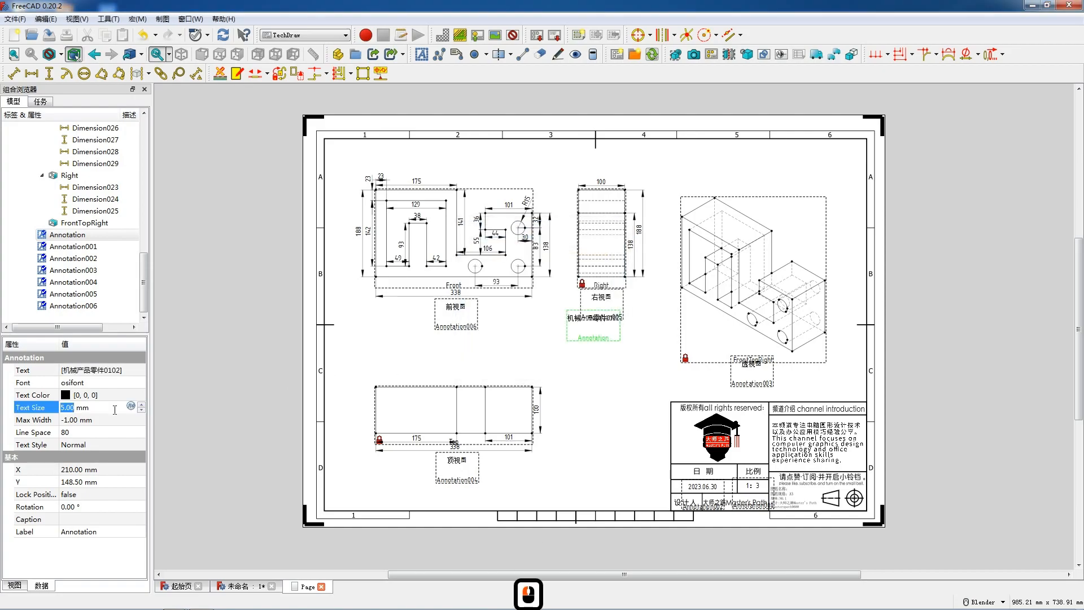
text(3)
mouse_move(597, 341)
mouse_down()
mouse_move(696, 450)
mouse_move(801, 506)
mouse_up()
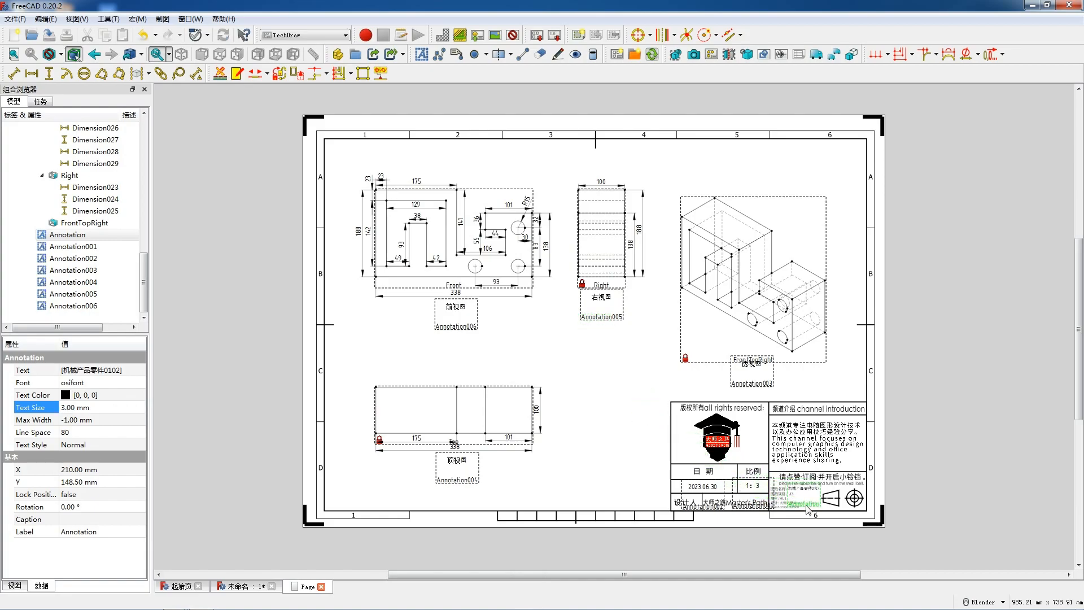
Turn off the view frames on the drawing page.
click(595, 394)
right_click(593, 401)
click(622, 416)
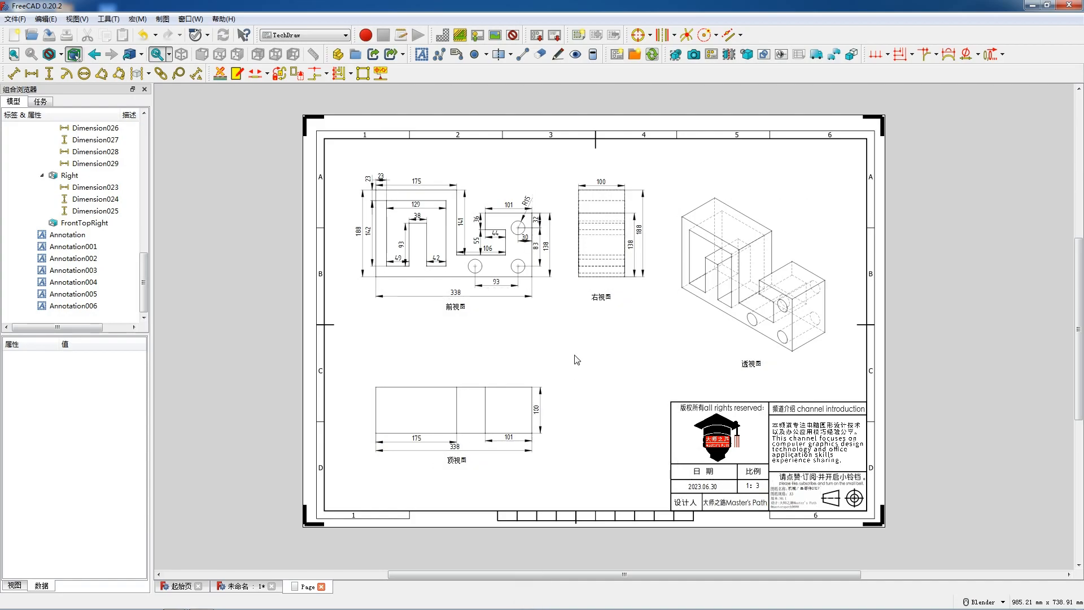
scroll(639, 359, up, 1)
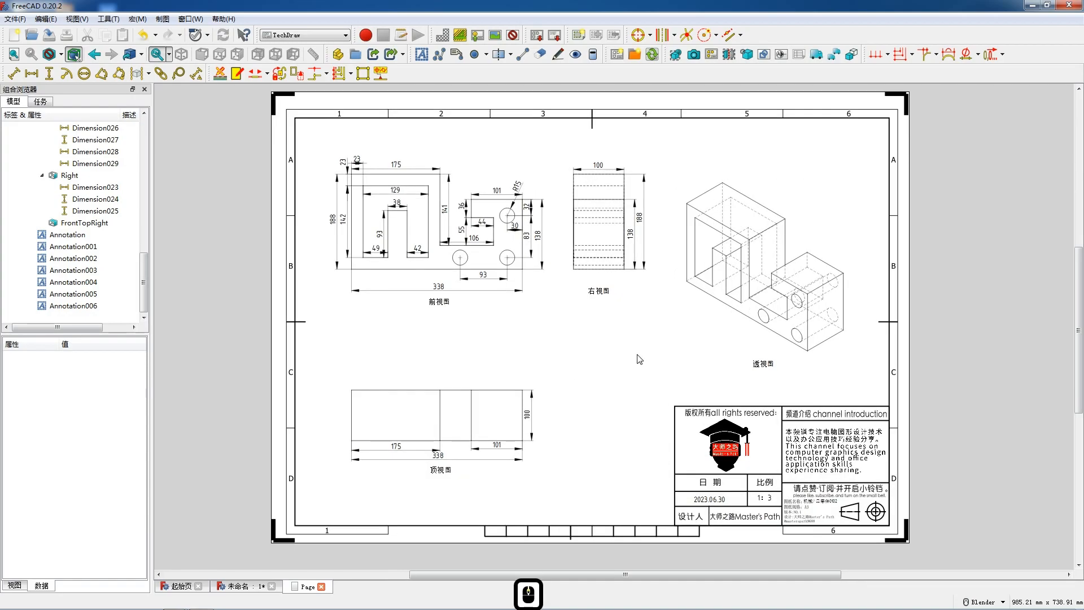